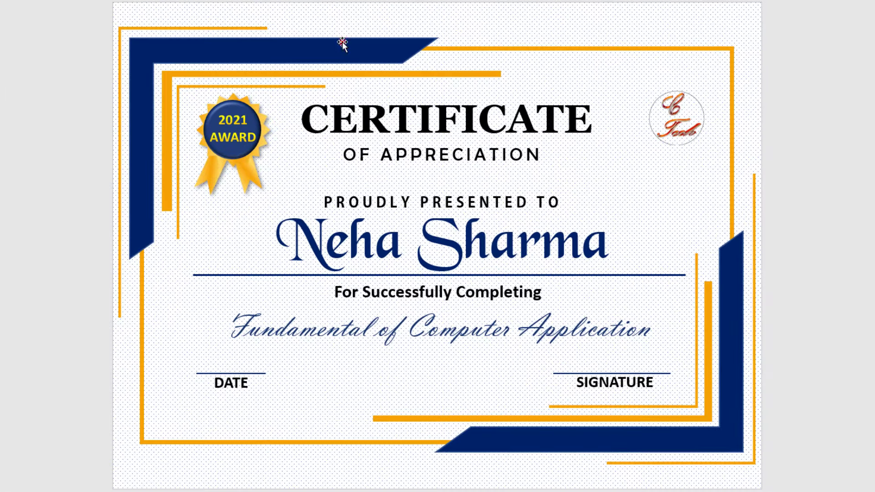
Step: Point out the navy corner bands on the finished certificate preview
click(430, 114)
click(712, 437)
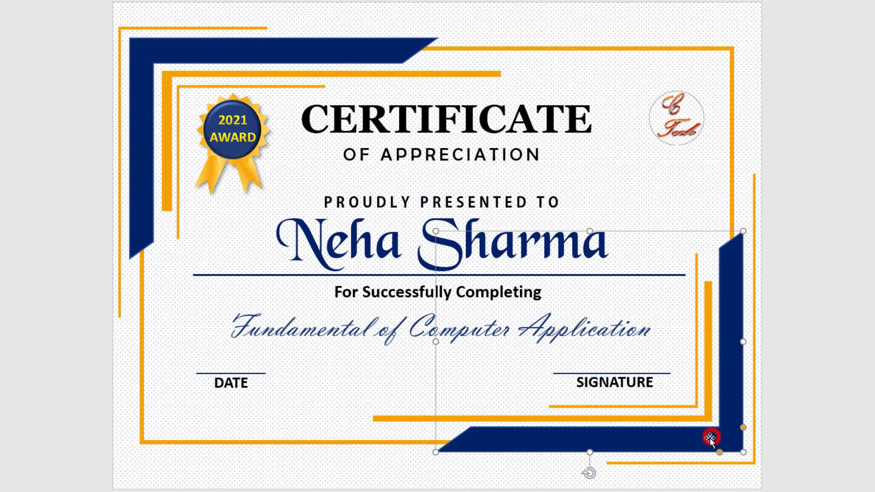
click(784, 409)
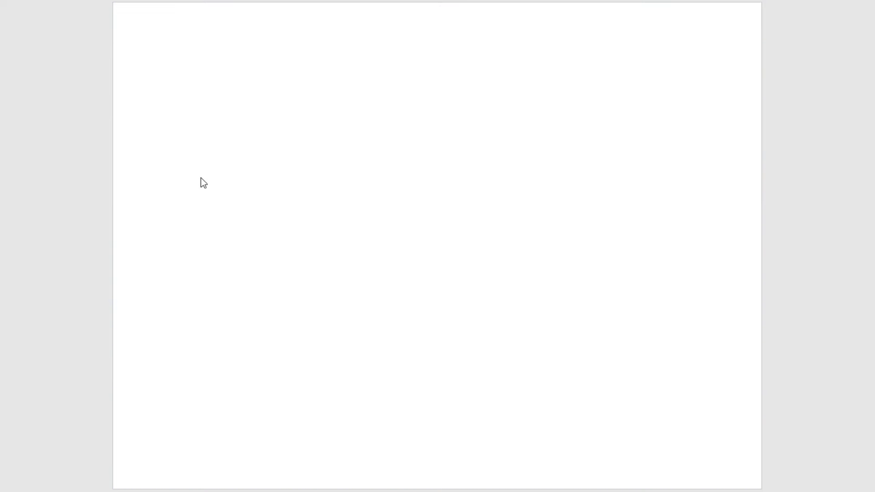
Step: Draw a rectangle about 6.07" by 9.01" and centre it on the slide
key(Escape)
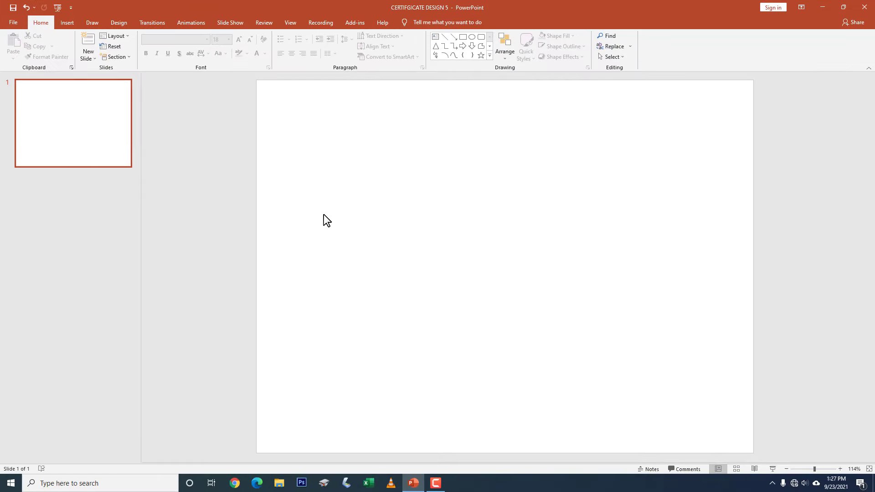
click(67, 23)
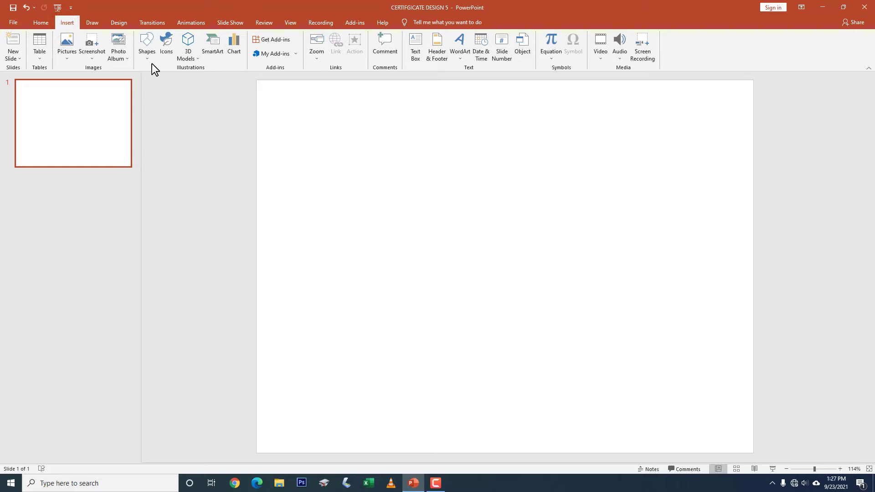
click(147, 52)
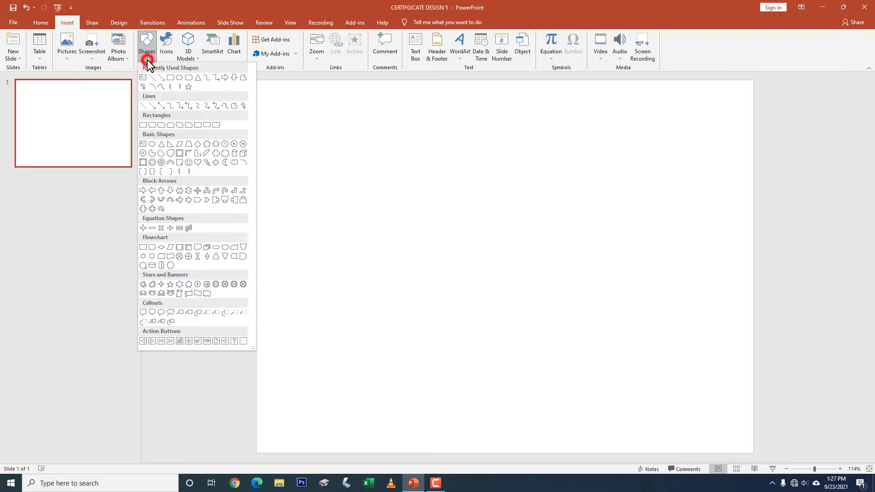
click(172, 83)
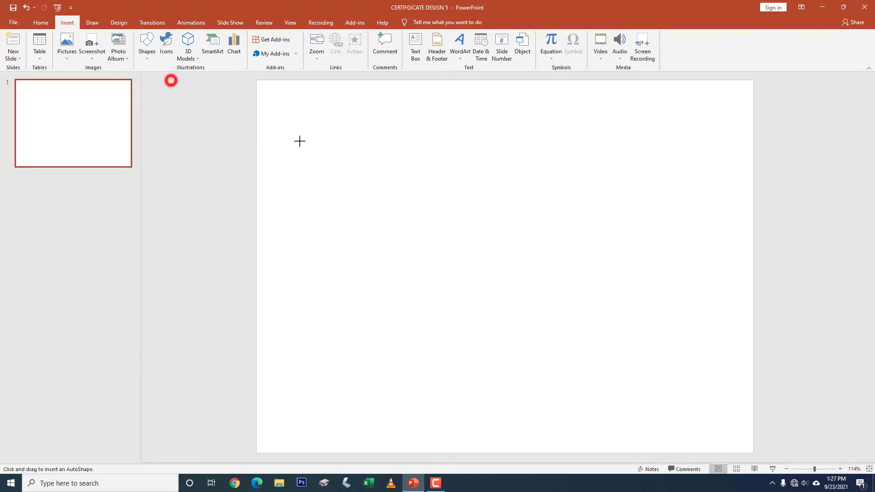
drag(284, 133, 732, 431)
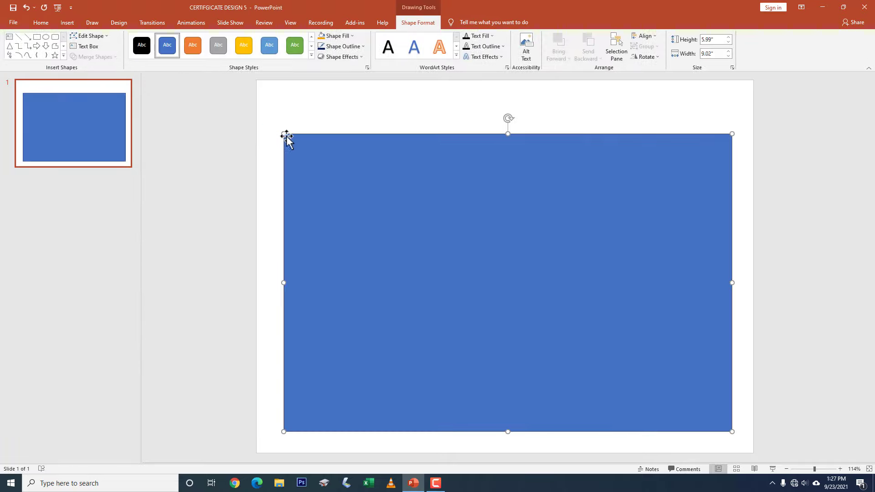
drag(283, 133, 284, 108)
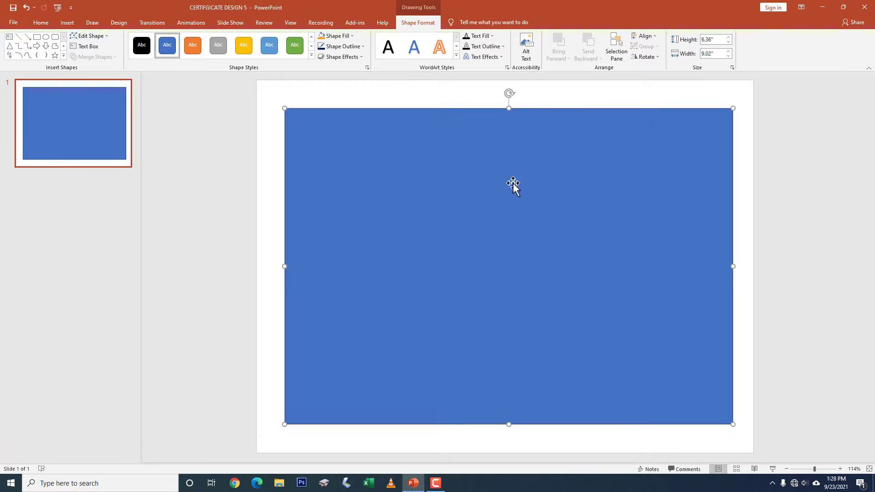
drag(464, 125, 482, 269)
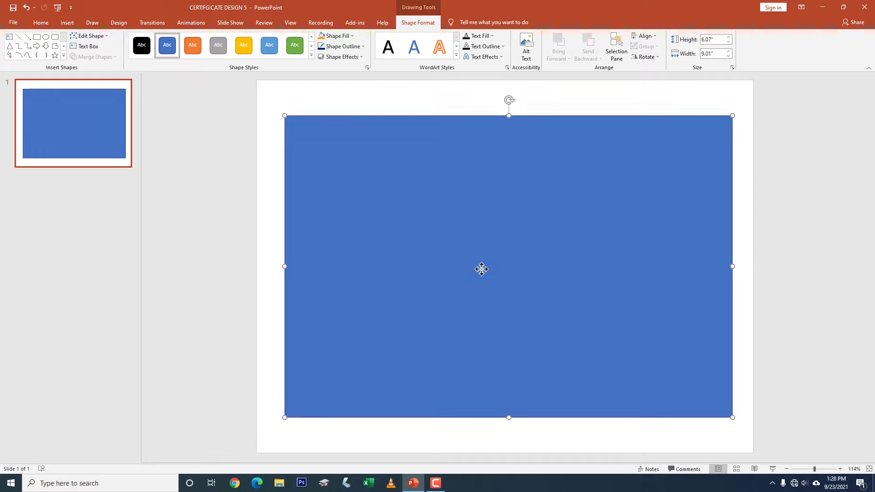
Step: Give the rectangle no fill and a 4½ pt orange outline
click(343, 35)
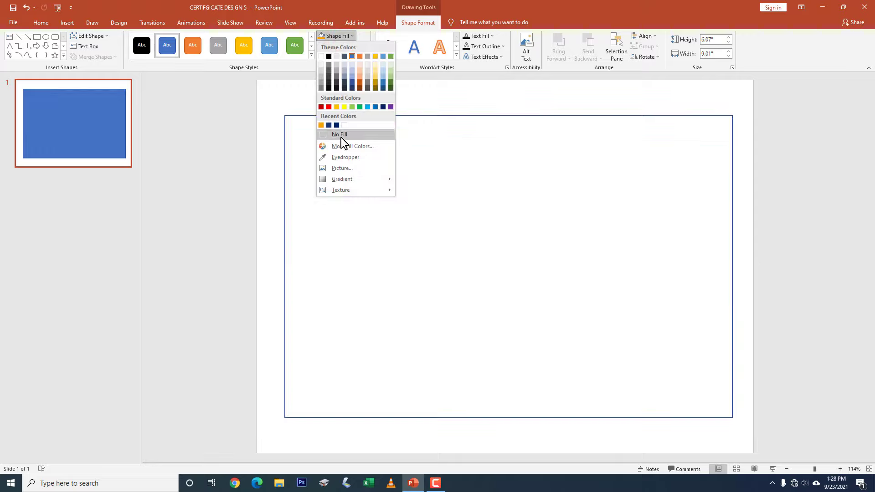
click(341, 135)
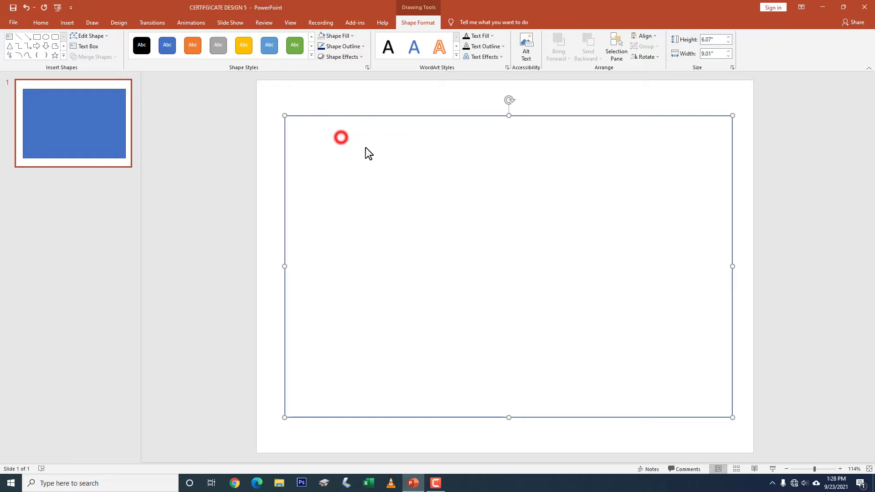
click(353, 47)
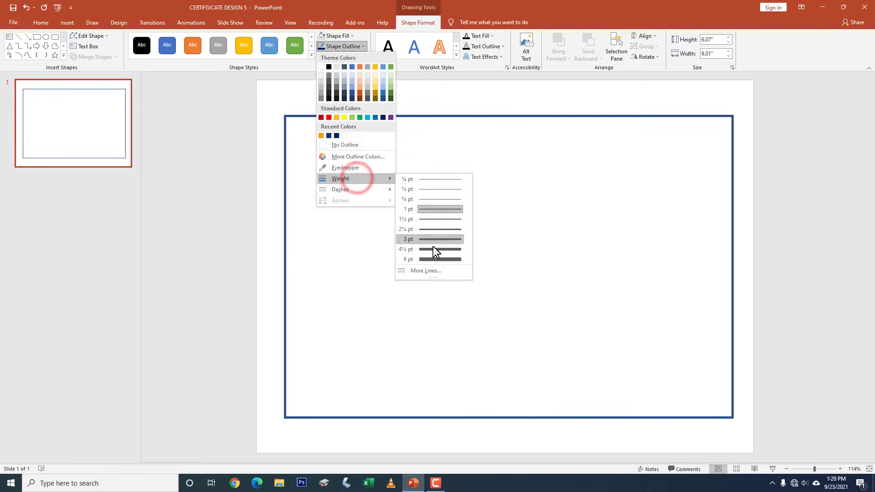
mouse_move(340, 178)
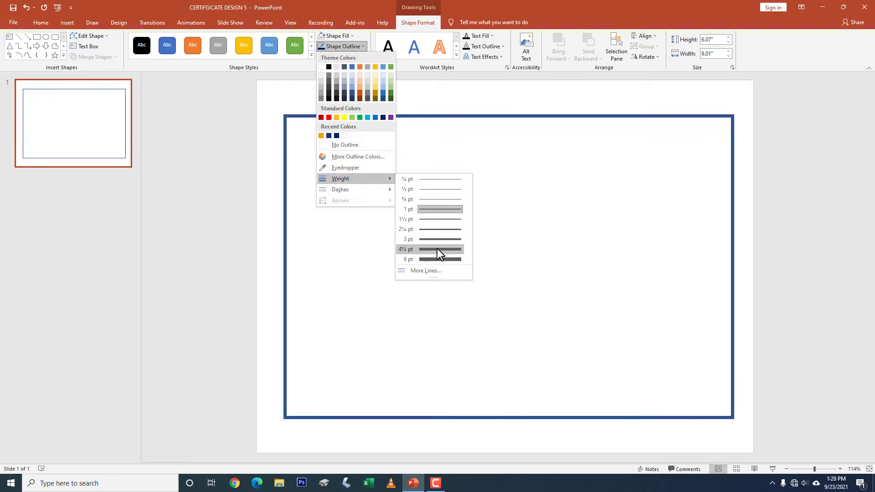
click(437, 248)
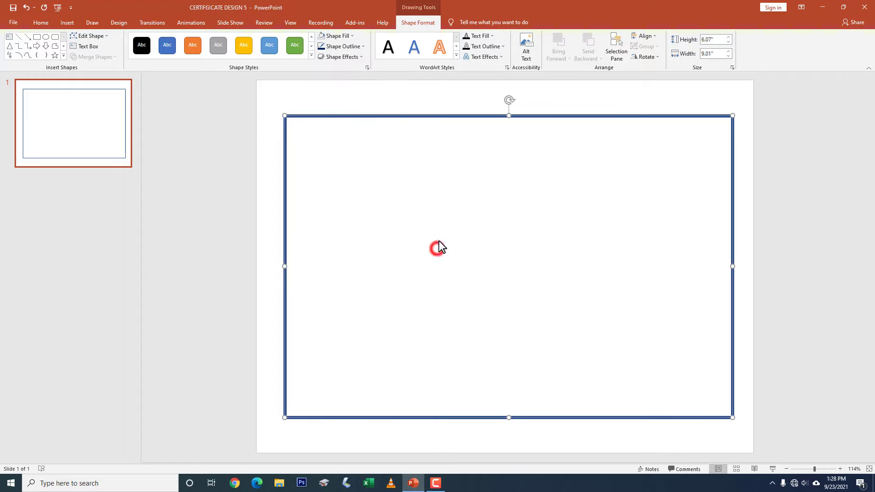
click(347, 46)
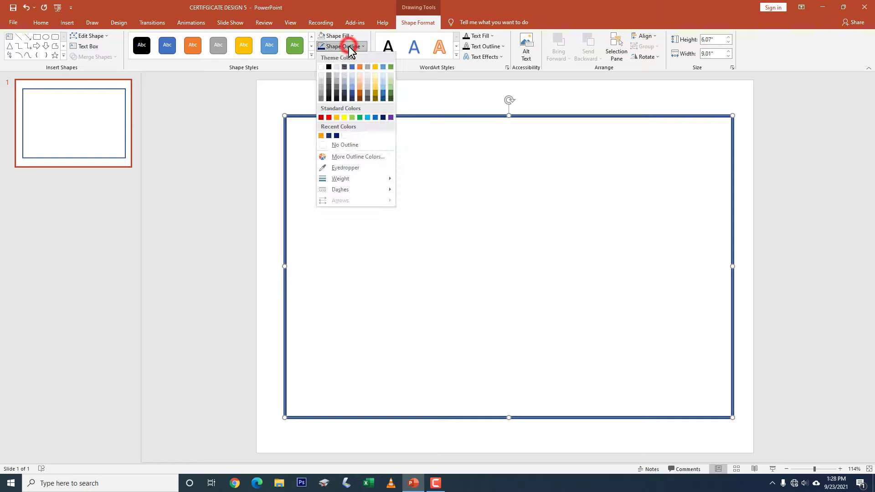
click(321, 135)
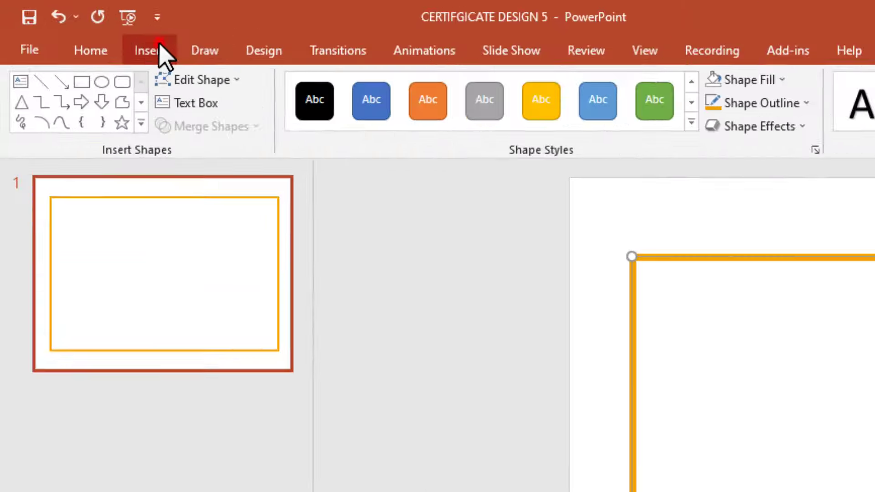
click(157, 45)
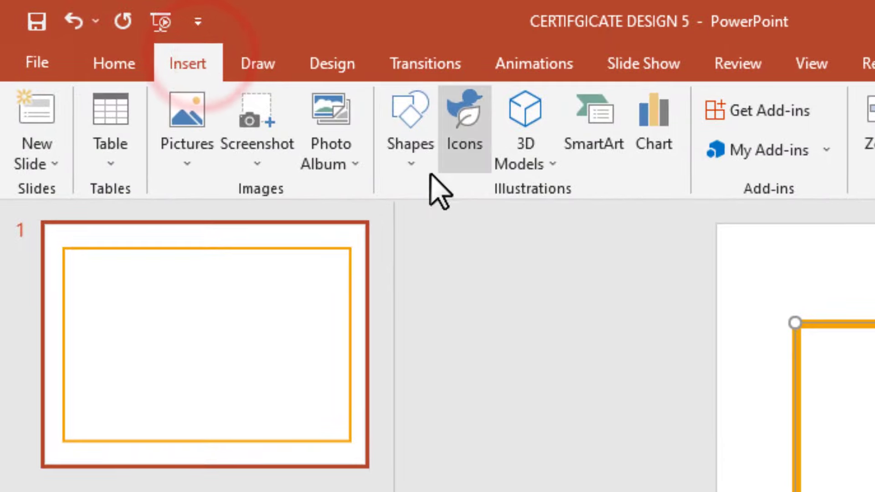
Step: Draw a Half Frame shape and move it toward the slide's top-left
click(318, 117)
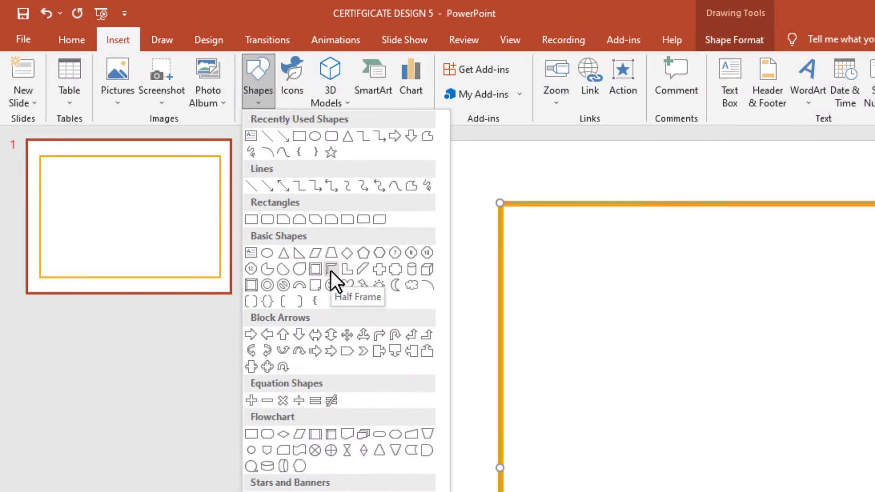
click(331, 271)
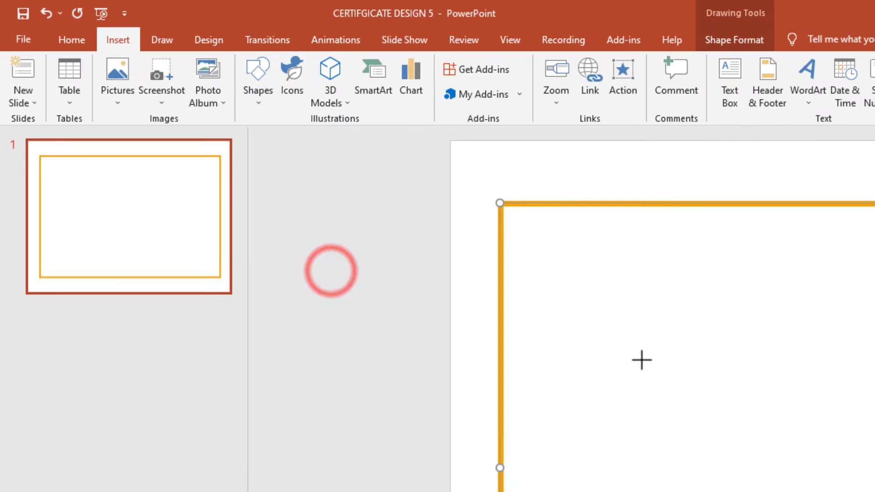
mouse_move(513, 212)
mouse_down()
mouse_move(556, 354)
mouse_move(553, 312)
mouse_up()
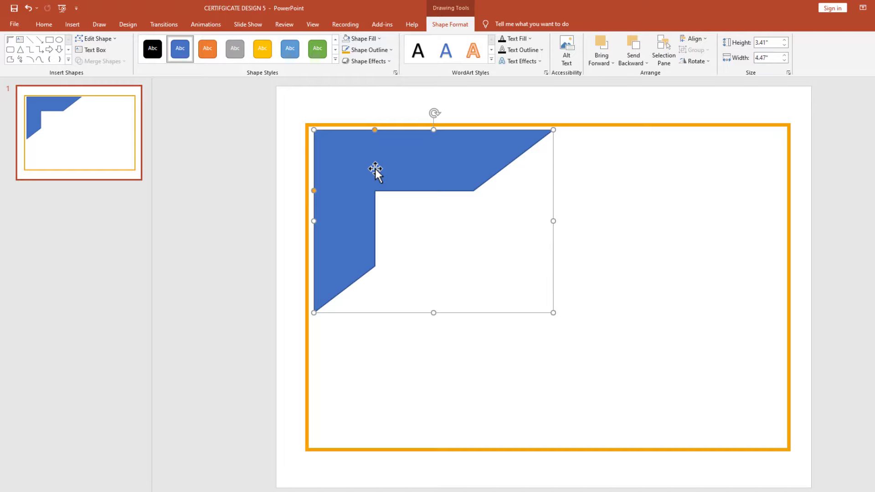
mouse_move(375, 170)
mouse_down()
mouse_move(350, 143)
mouse_move(401, 188)
mouse_up()
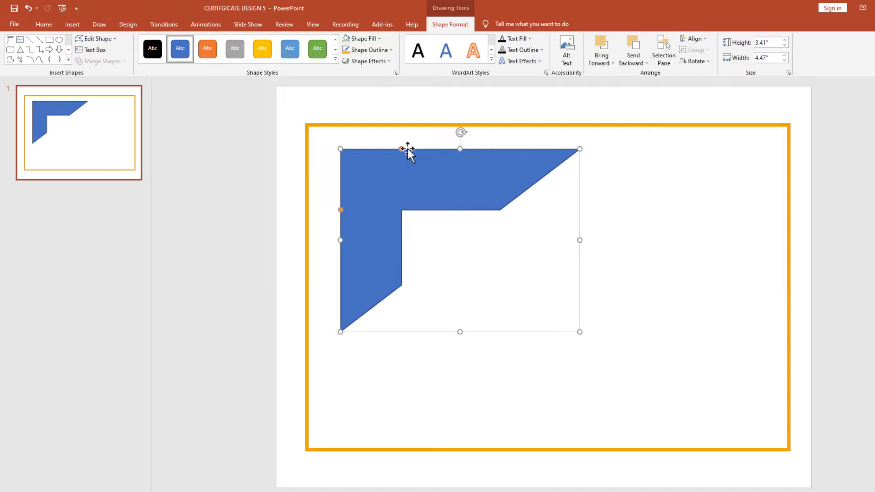
Step: Thin the half frame's arms and fit it into the top-left corner at 3.41" by 4.47"
drag(403, 149, 366, 159)
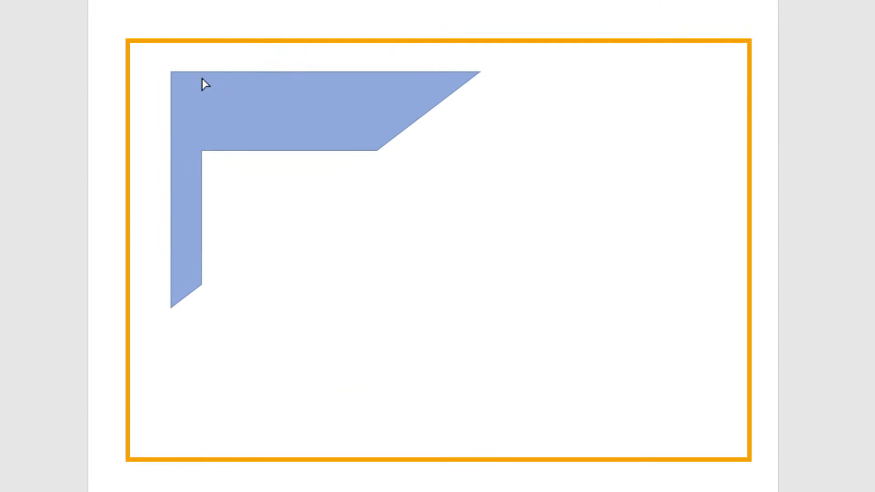
drag(204, 85, 199, 86)
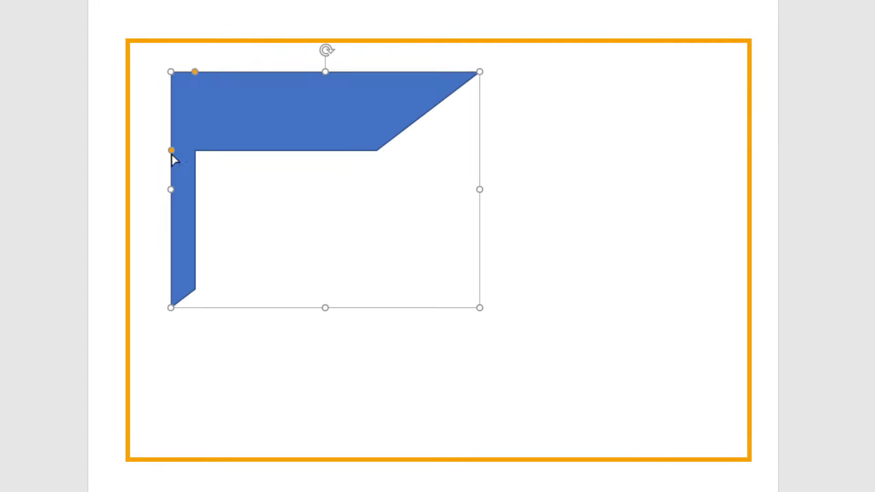
drag(171, 150, 165, 100)
drag(256, 81, 199, 39)
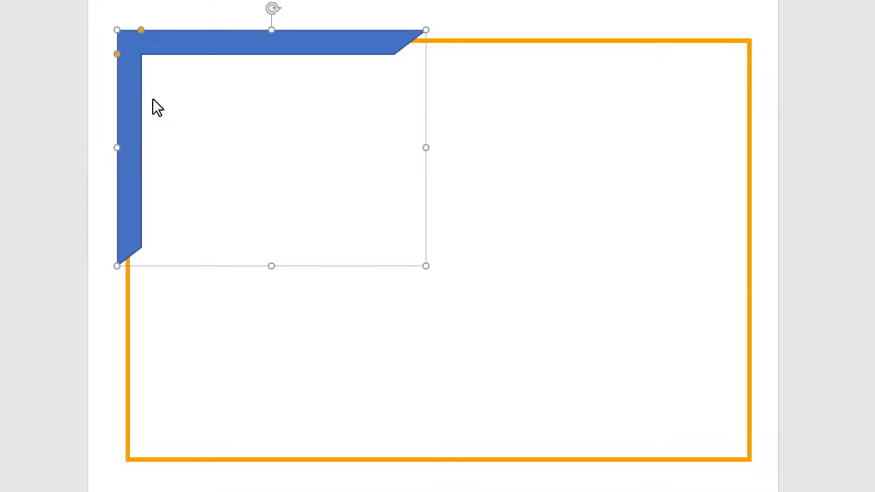
drag(117, 54, 117, 57)
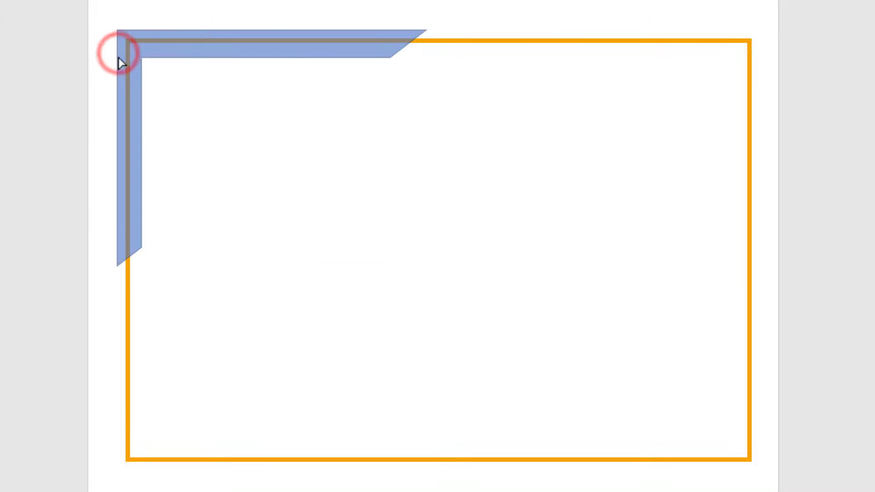
drag(142, 30, 143, 30)
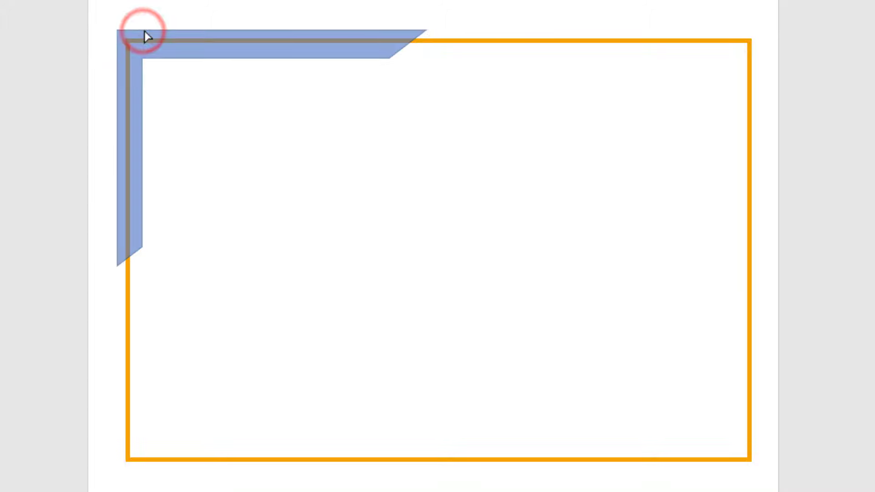
drag(197, 49, 197, 47)
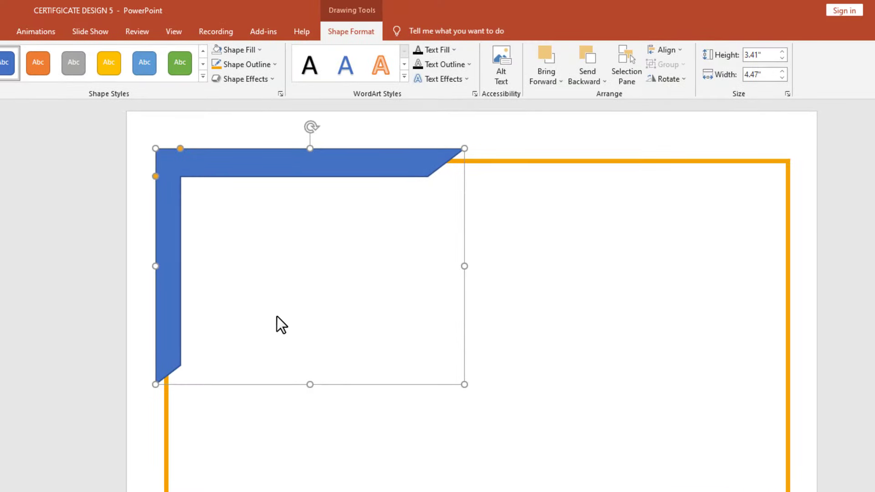
Step: Remove the half frame's outline and fill it dark navy
click(256, 64)
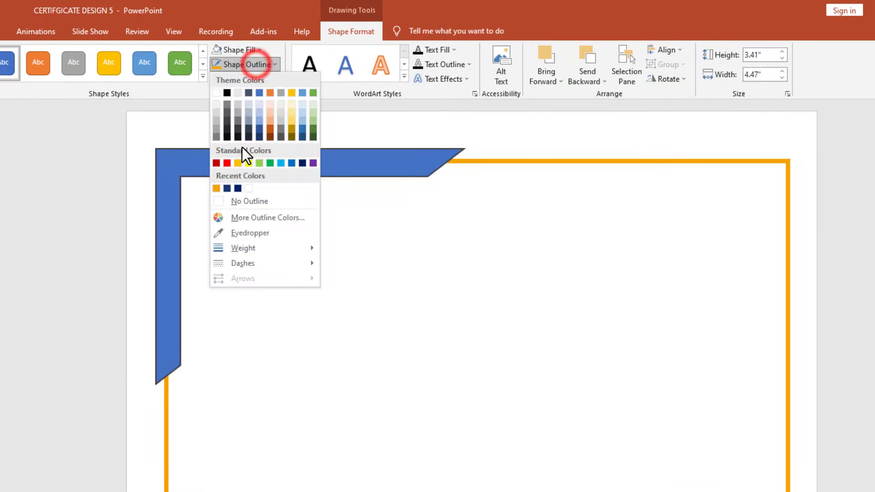
click(236, 203)
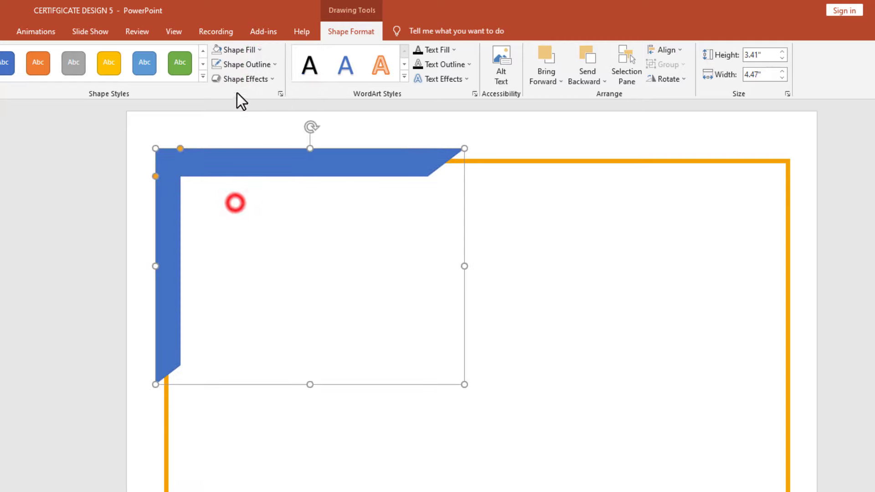
click(249, 51)
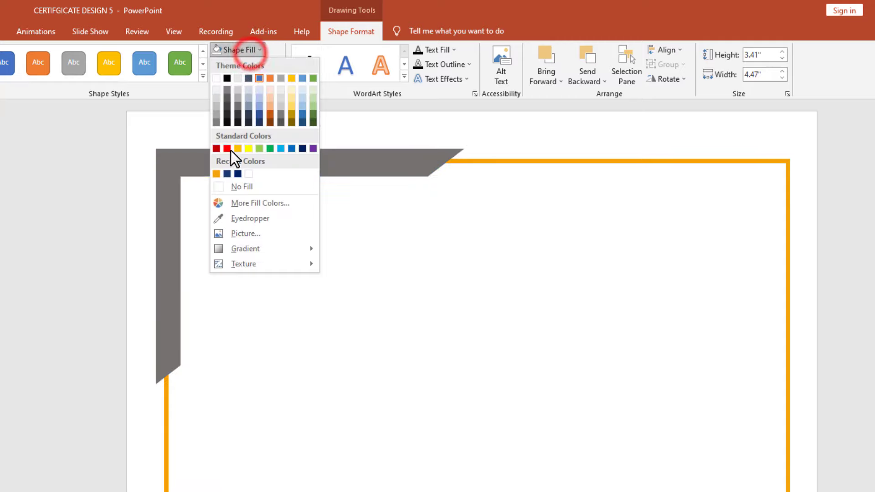
click(236, 174)
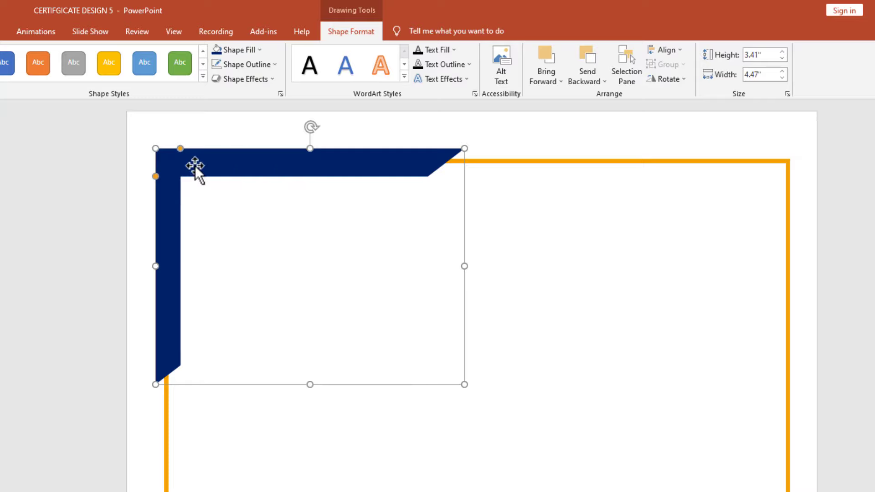
Step: Duplicate the navy half frame, rotate it 180° and place it bottom-right
drag(195, 165, 538, 274)
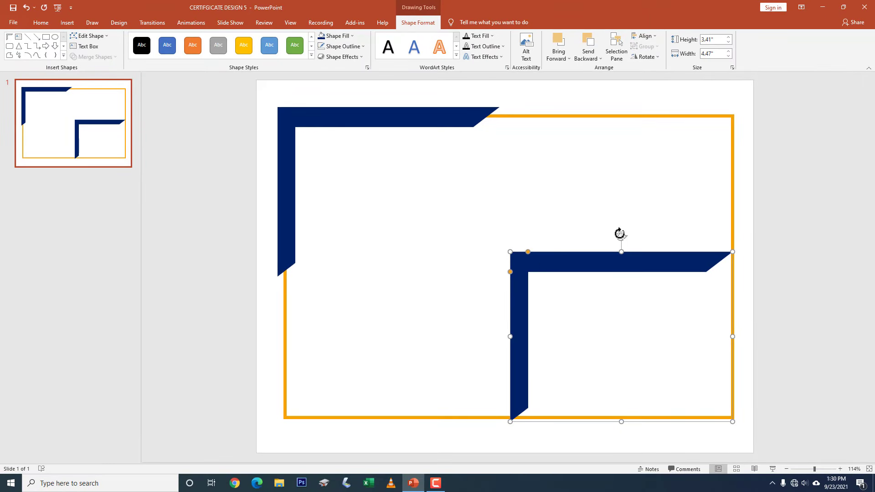
mouse_move(620, 234)
mouse_down()
mouse_move(626, 377)
mouse_move(613, 379)
mouse_up()
drag(652, 415, 652, 416)
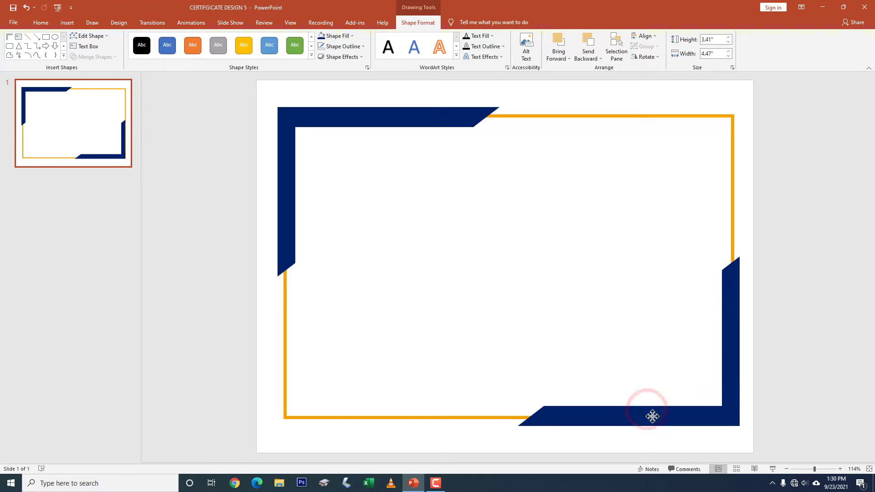
Step: Save the presentation in Documents as 'CERTIFGICATE DESIGN 6'
click(12, 23)
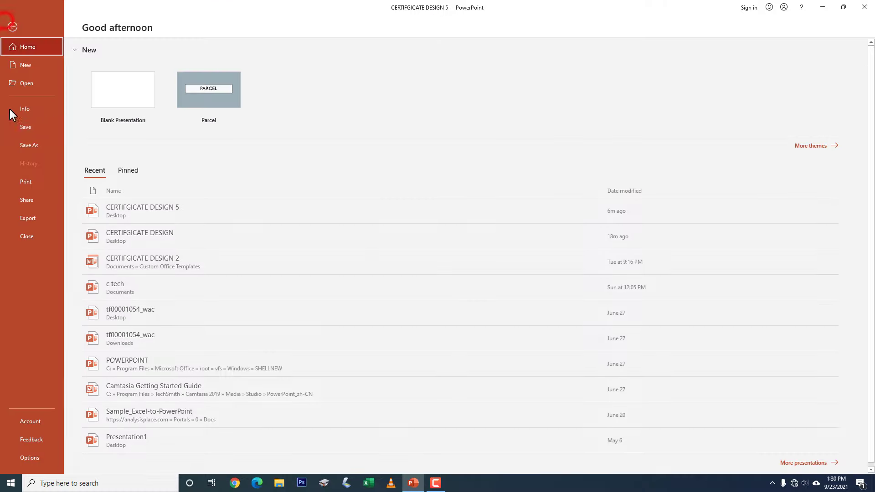
click(38, 145)
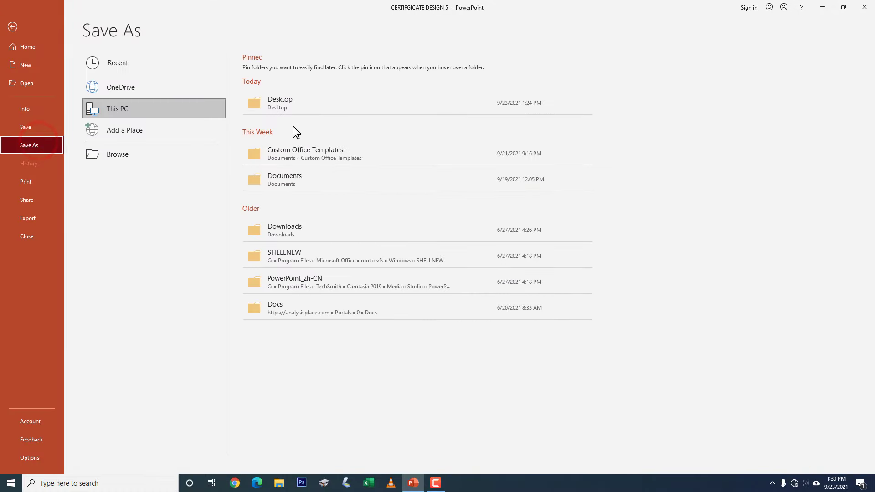
click(292, 181)
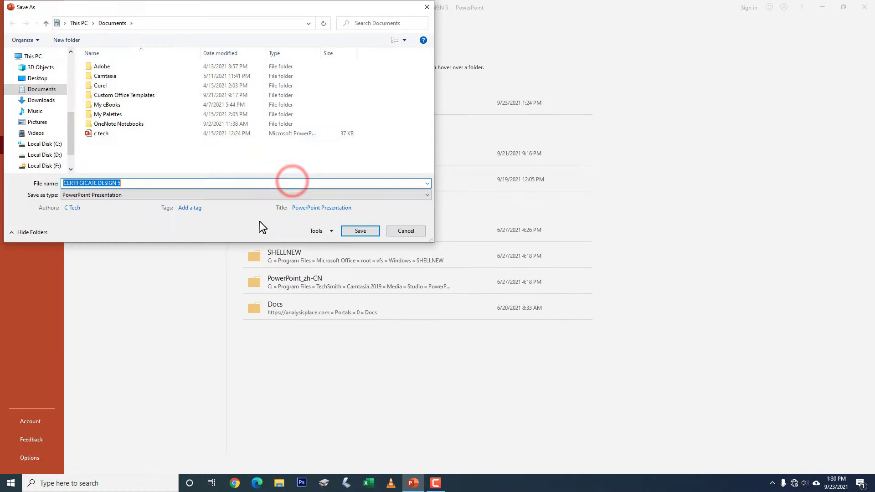
click(190, 186)
key(BackSpace)
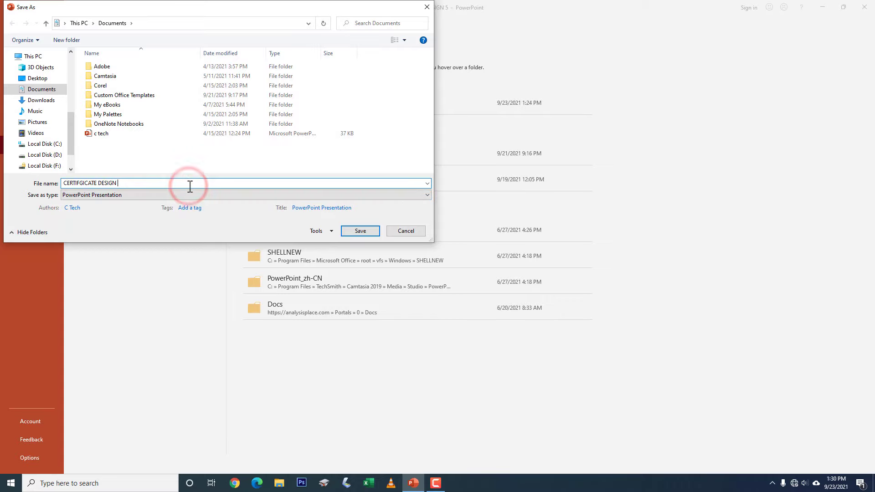
text(6)
key(Return)
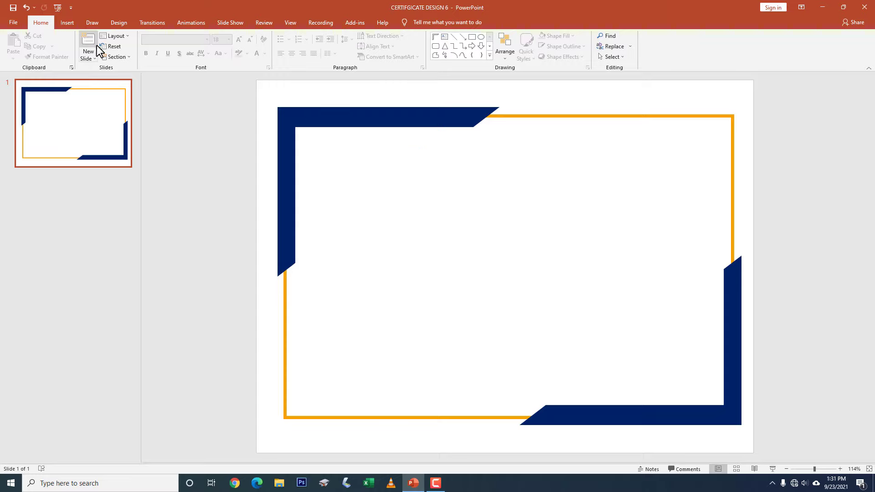
Step: Draw a thin-armed L-Shape, rotate it corner-up-left, and move it near the top-left
click(67, 23)
click(146, 46)
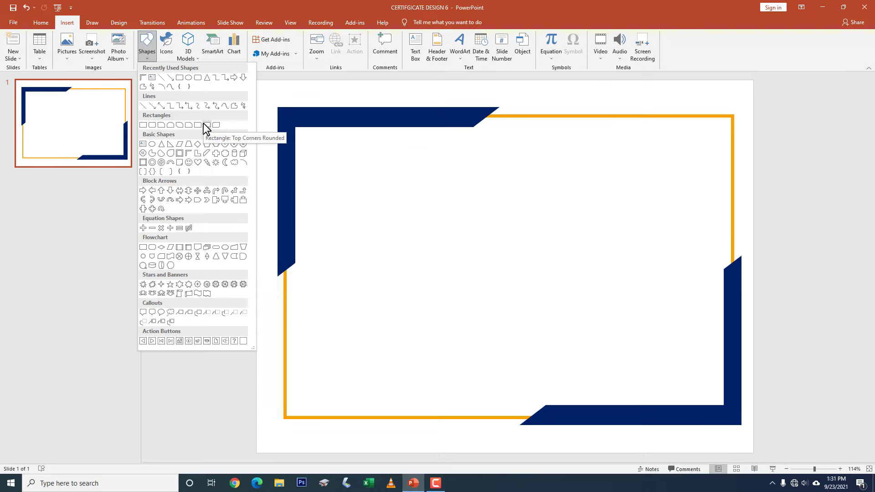
click(197, 153)
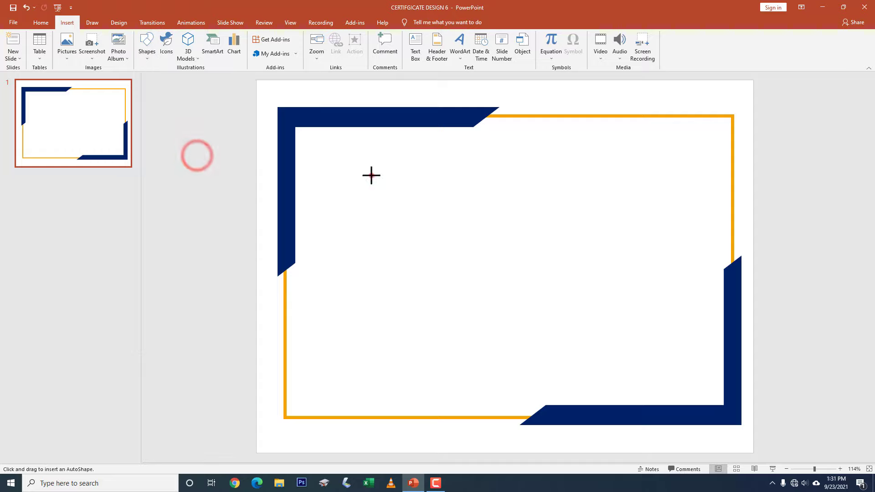
mouse_move(371, 176)
mouse_down()
mouse_move(497, 345)
mouse_move(506, 377)
mouse_up()
drag(382, 136, 272, 203)
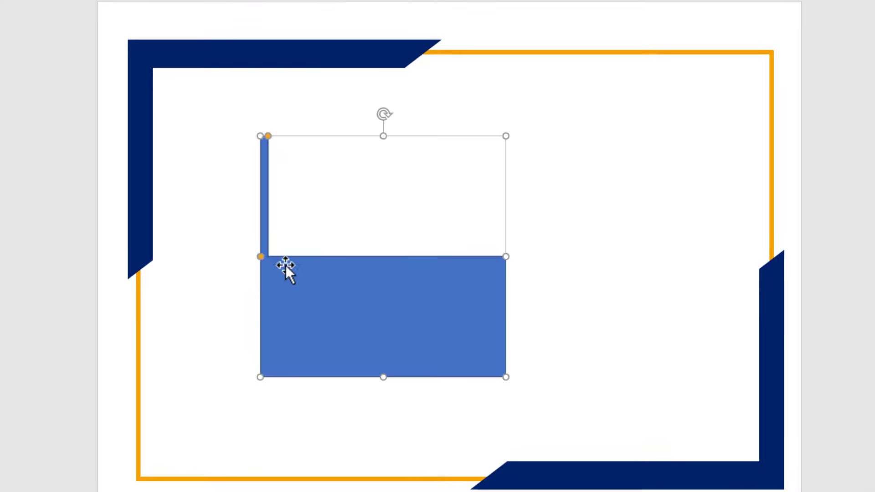
drag(259, 261, 254, 377)
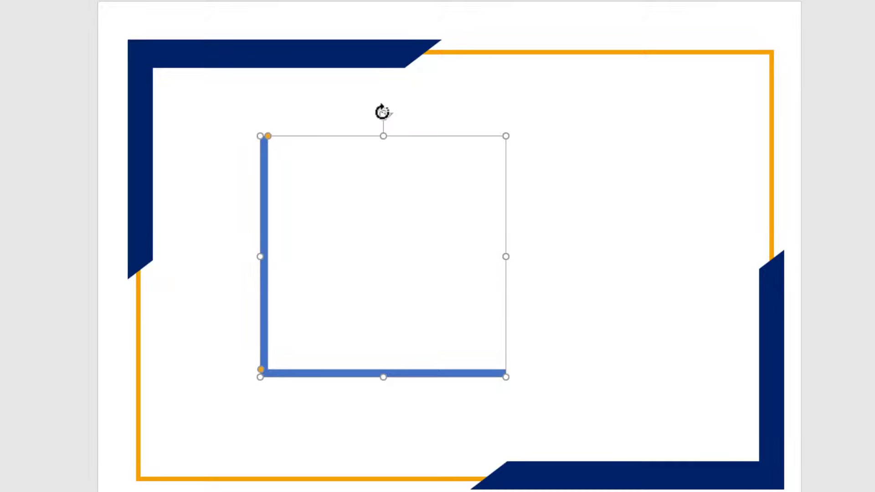
drag(382, 112, 515, 262)
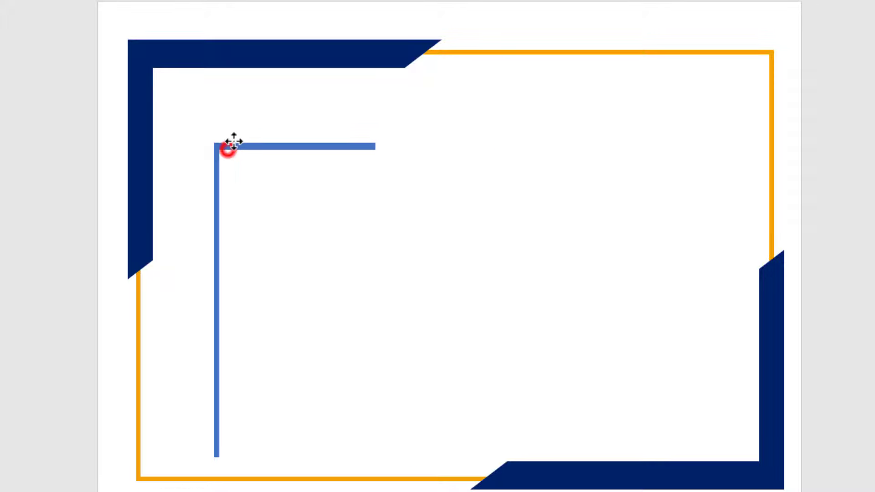
drag(503, 143, 233, 130)
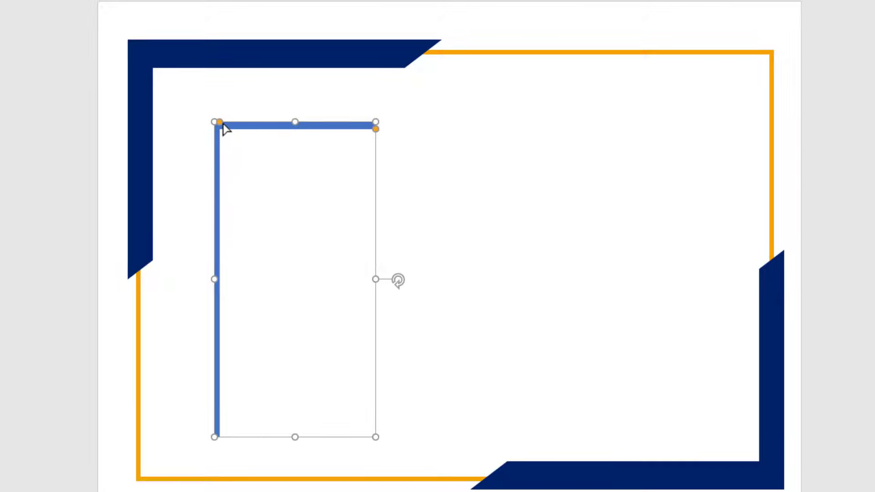
Step: Slim the L's arms further and nudge it just outside the top-left navy corner
drag(375, 130, 375, 126)
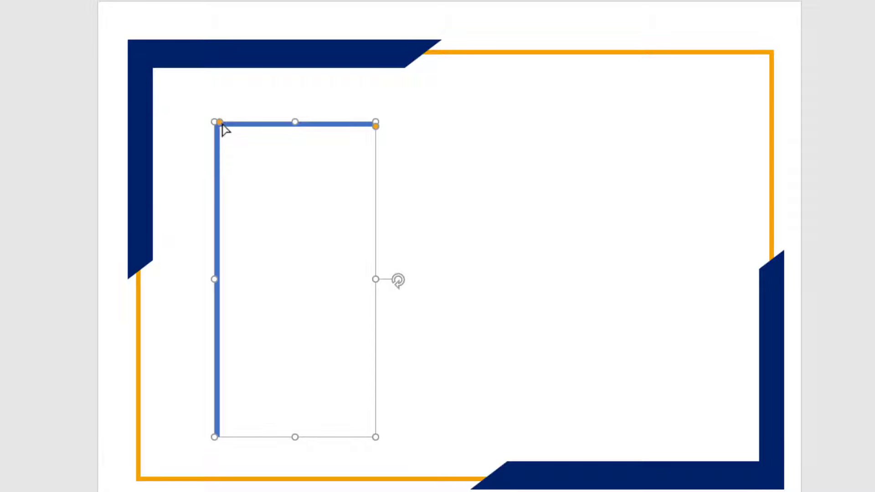
drag(220, 123, 217, 123)
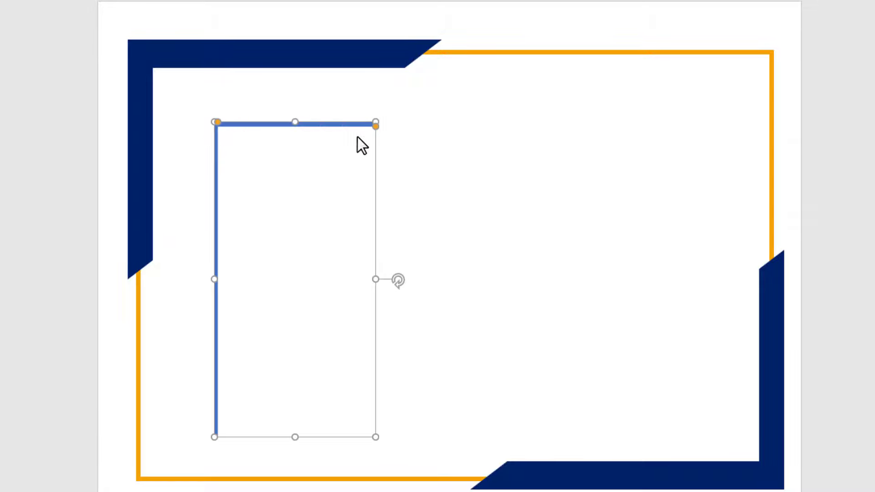
mouse_move(376, 127)
mouse_down()
mouse_move(237, 42)
mouse_move(240, 29)
mouse_up()
drag(241, 29, 245, 31)
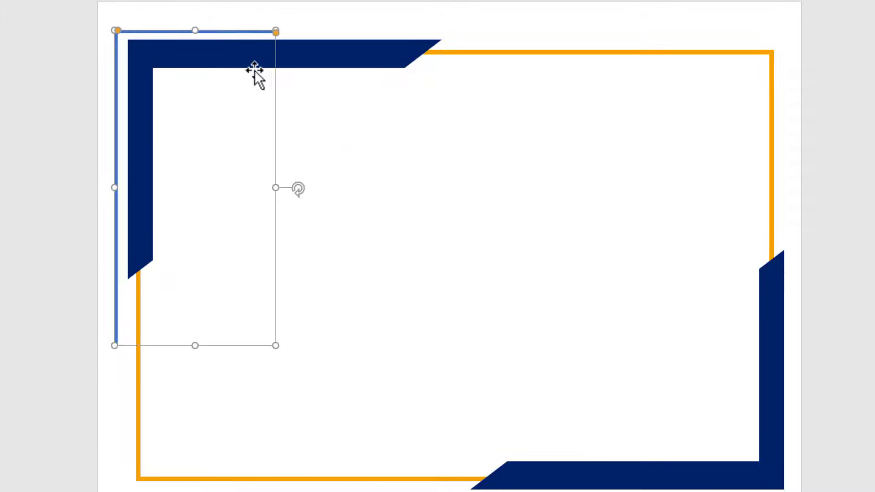
key(Up)
key(Right)
key(Right)
key(Right)
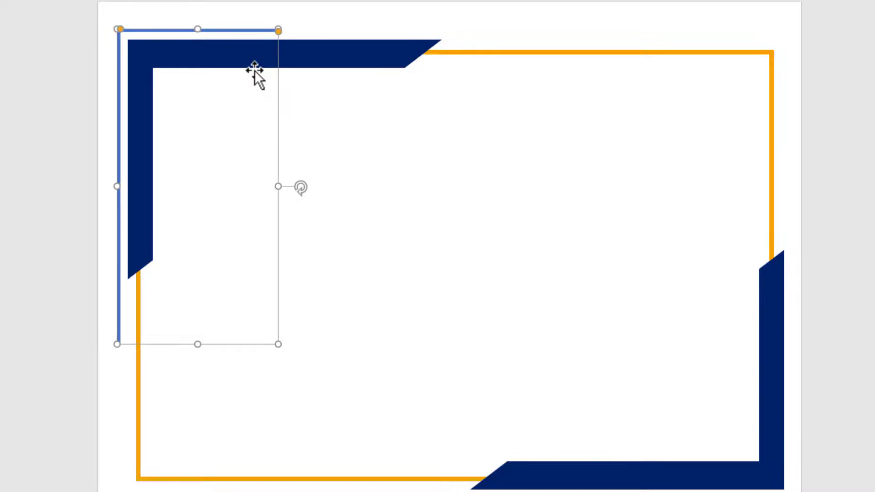
key(Up)
key(Up)
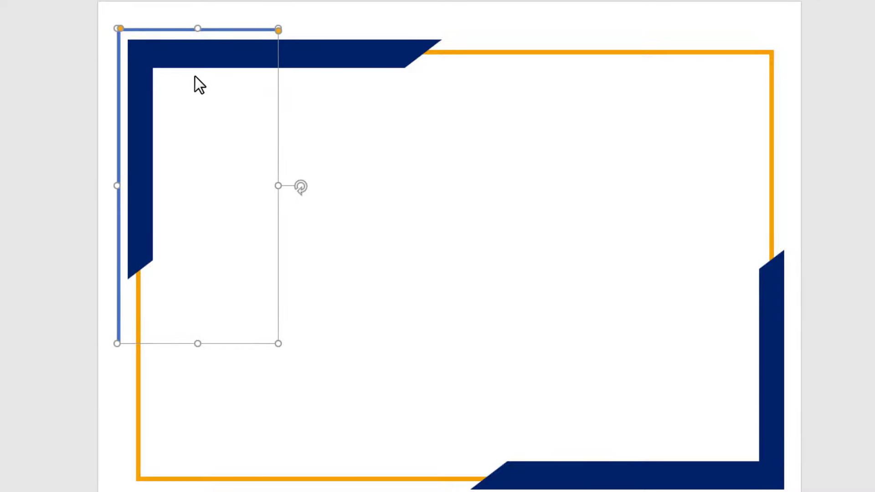
key(Up)
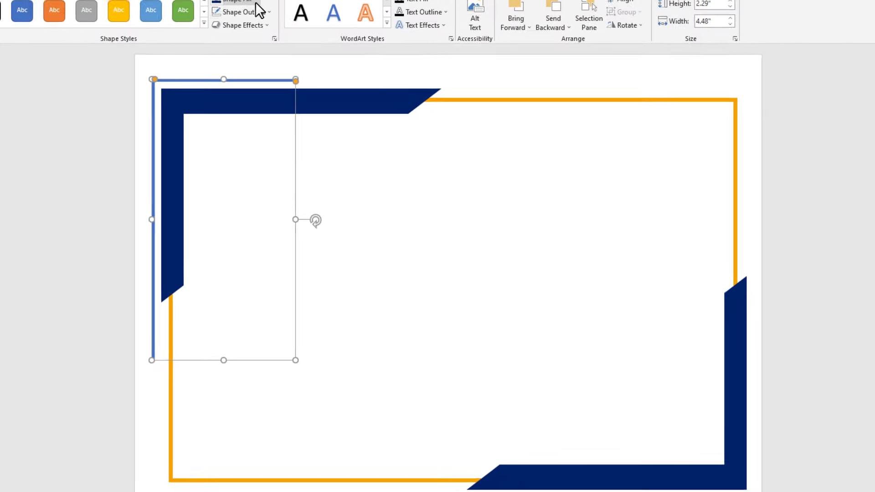
Step: Fill the thin L gold and duplicate it toward the lower right
click(264, 28)
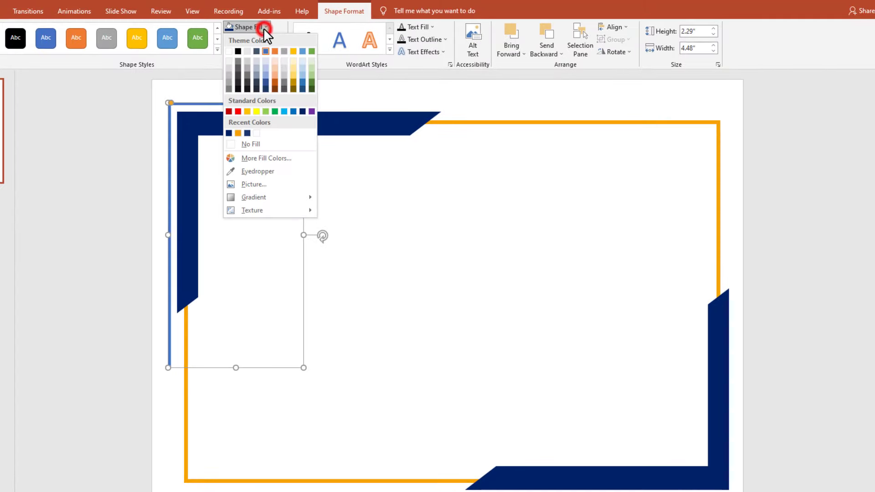
click(238, 134)
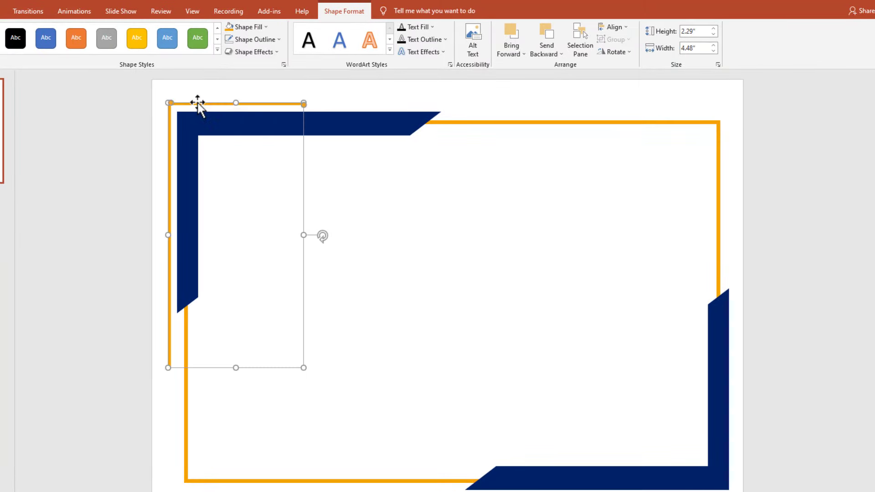
drag(199, 105, 524, 252)
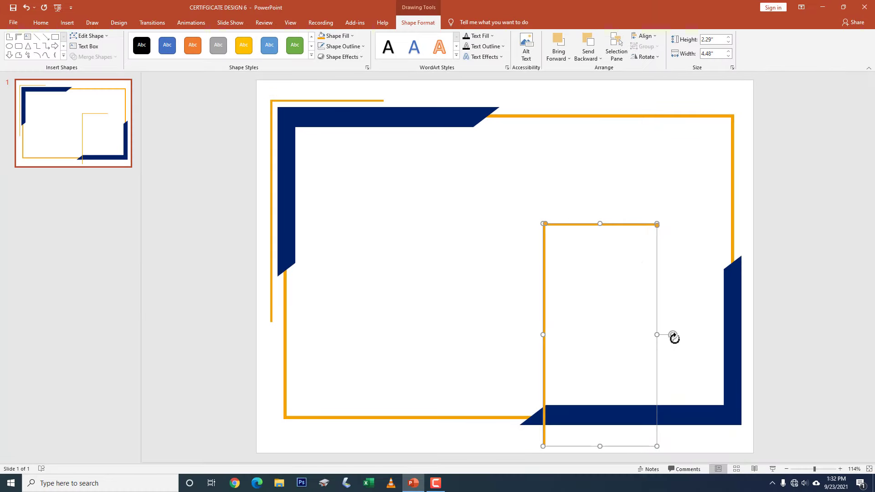
Step: Rotate the gold L copy 180° and fit it around the bottom-right navy corner
drag(675, 337, 507, 328)
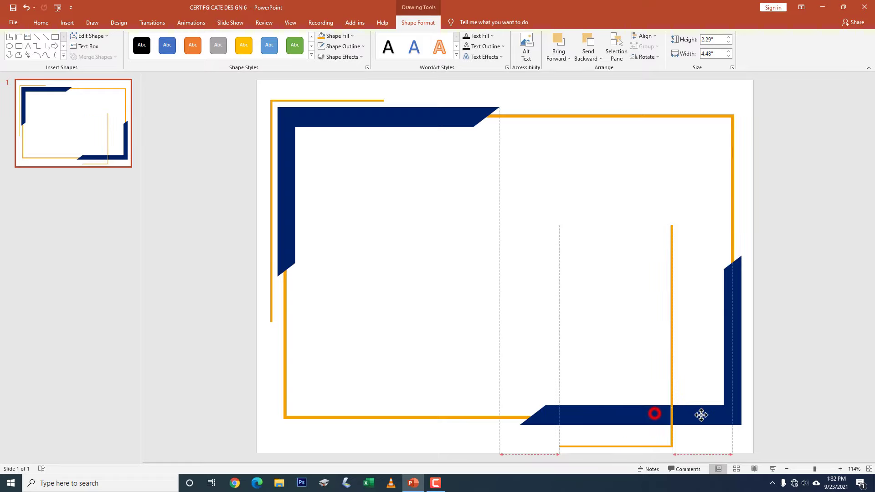
drag(655, 413, 746, 398)
click(779, 218)
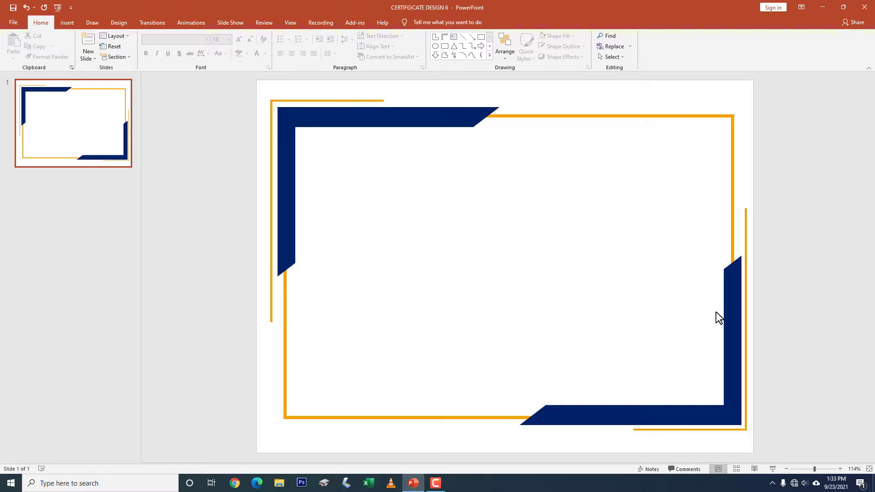
Step: Draw another L-Shape, rotate it and move it into the top-left inner corner
click(67, 24)
click(151, 59)
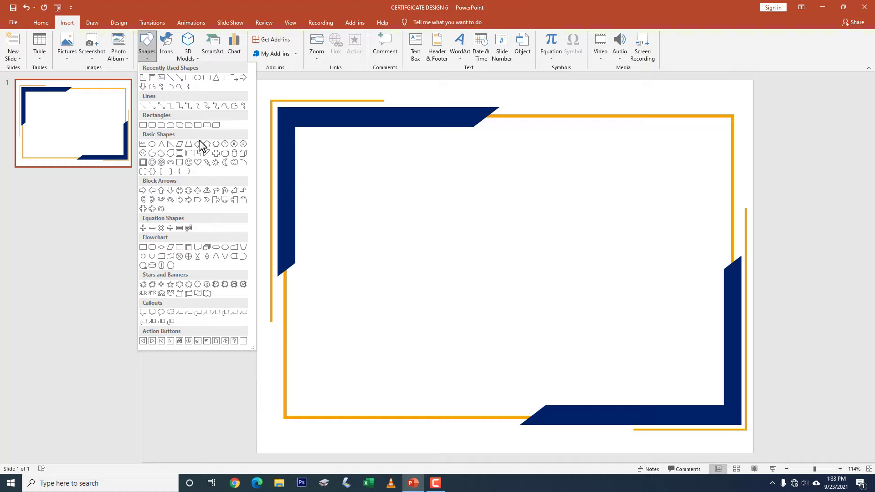
click(197, 157)
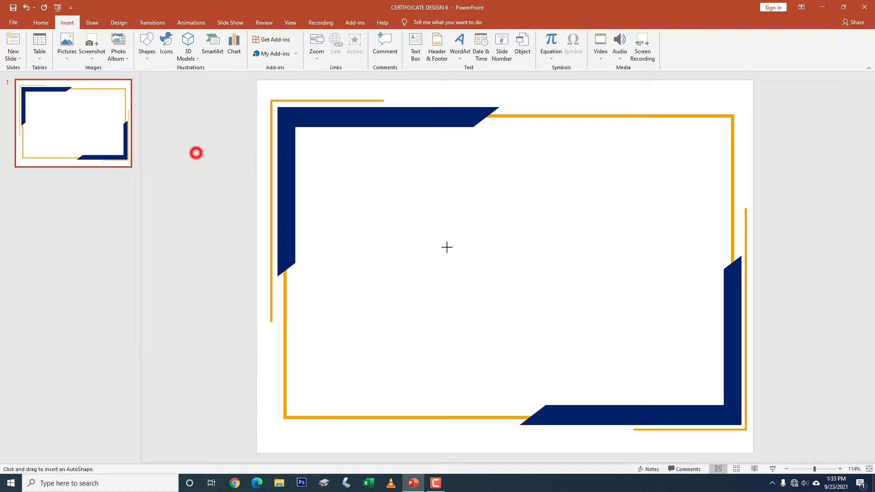
drag(411, 192, 485, 345)
mouse_move(448, 173)
mouse_down()
mouse_move(526, 241)
mouse_move(531, 264)
mouse_up()
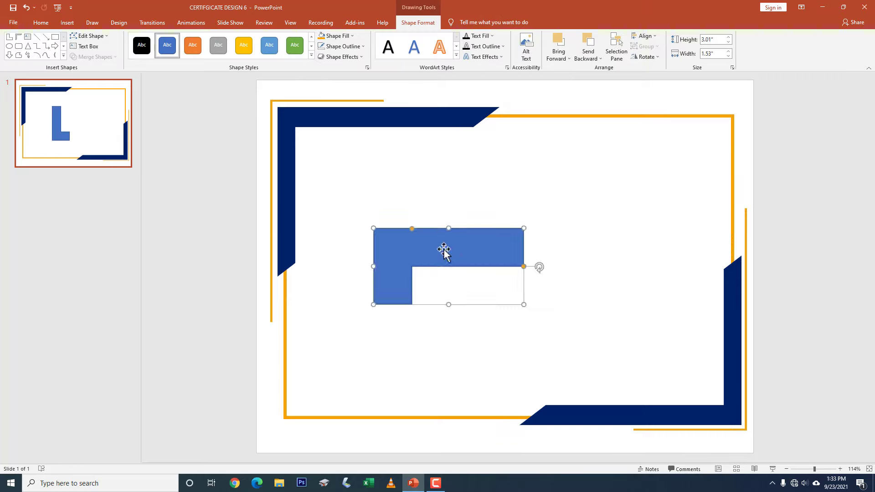
drag(443, 249, 371, 154)
Step: Stretch the new L taller and wider and thin both its arms
mouse_move(375, 211)
mouse_down()
mouse_move(367, 250)
mouse_move(366, 238)
mouse_up()
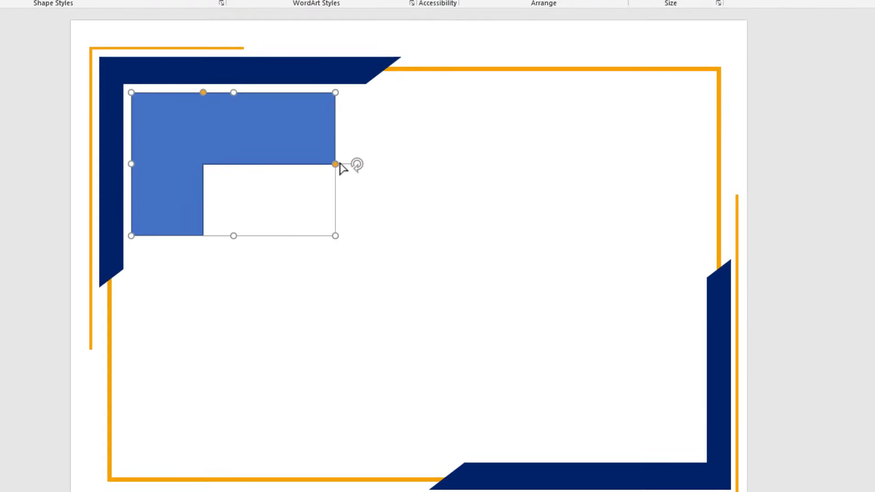
drag(337, 94, 476, 93)
drag(203, 94, 141, 106)
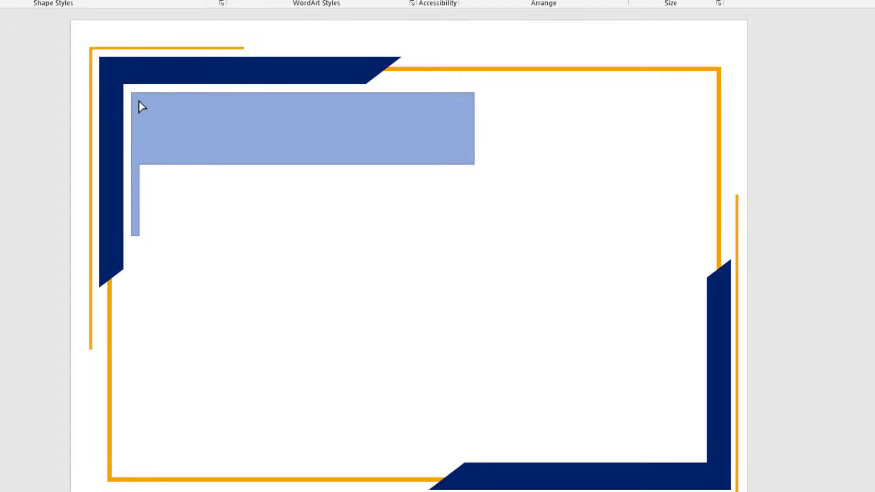
drag(139, 103, 140, 103)
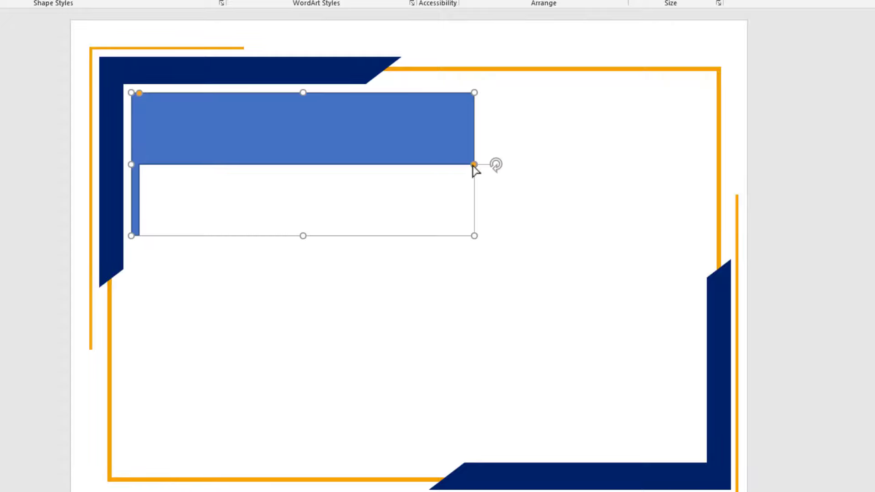
drag(474, 164, 474, 94)
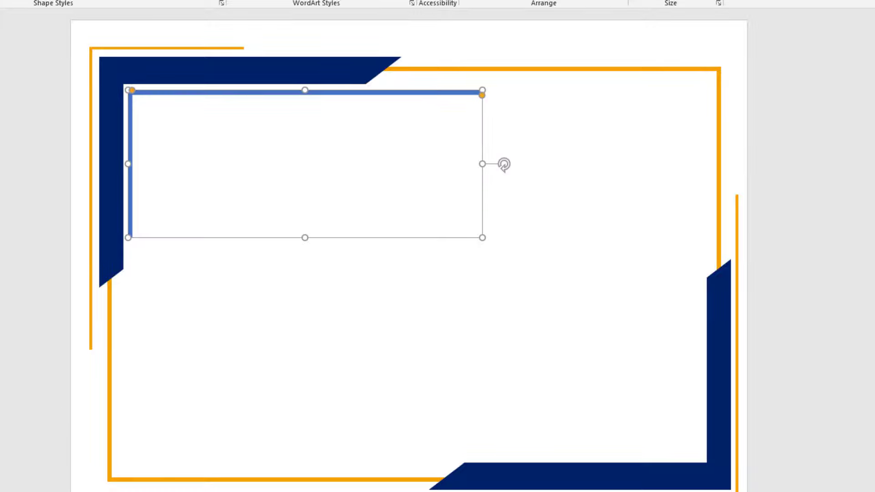
Step: Fill the thin L-line orange, then copy it, rotate it 180° and place it in the bottom-right corner
click(233, 305)
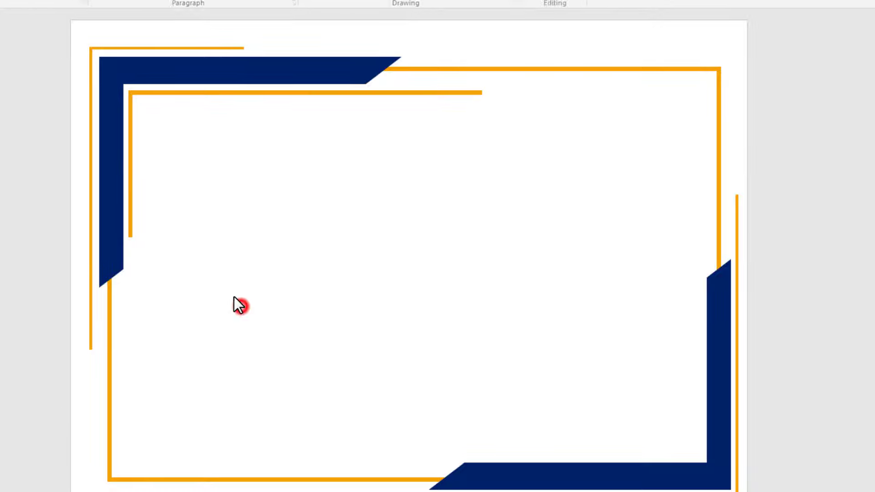
click(129, 146)
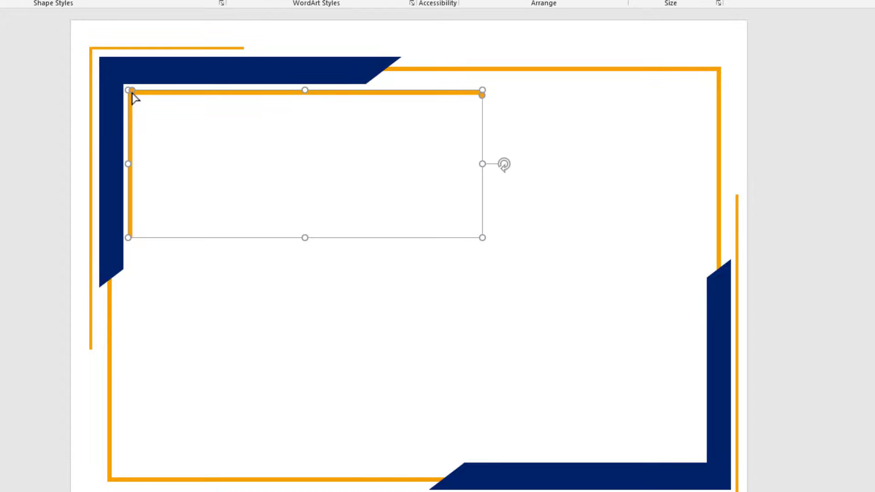
click(175, 178)
click(166, 93)
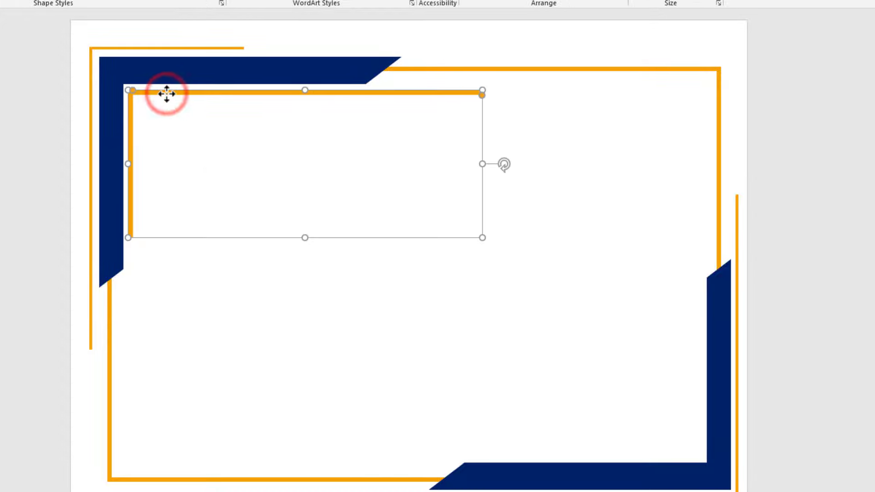
ctrl+drag(166, 93, 344, 270)
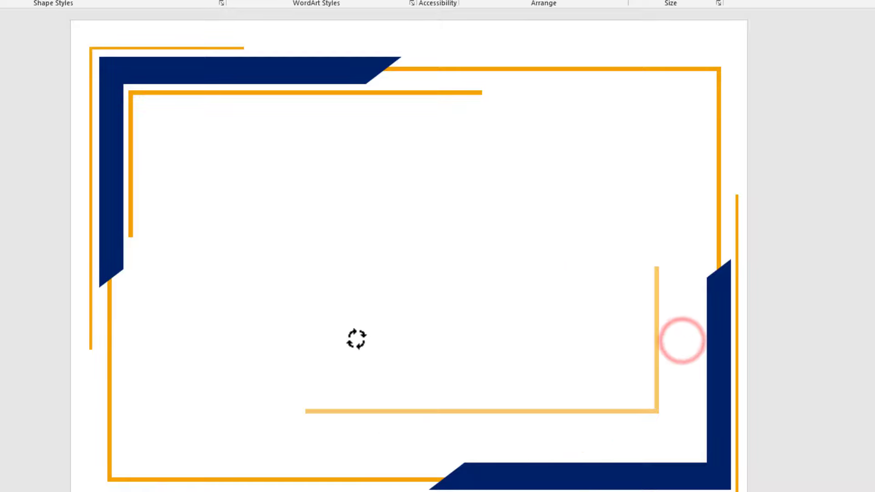
drag(683, 341, 356, 338)
drag(622, 412, 664, 455)
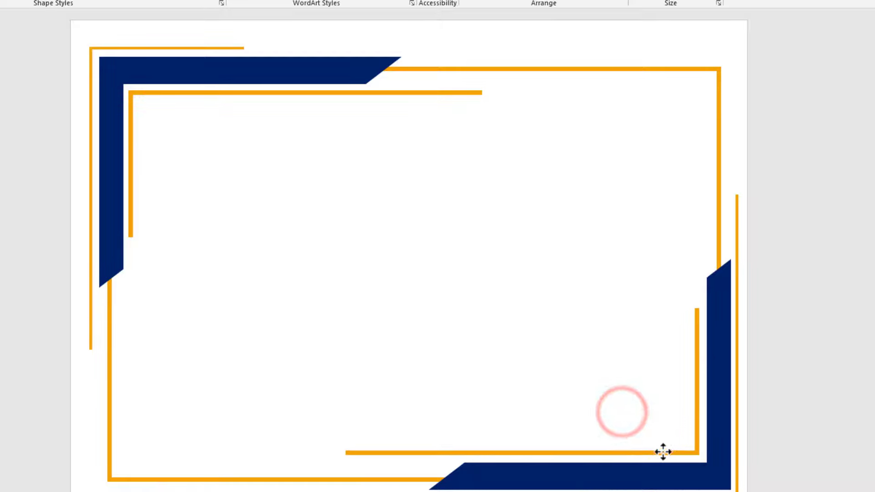
click(488, 319)
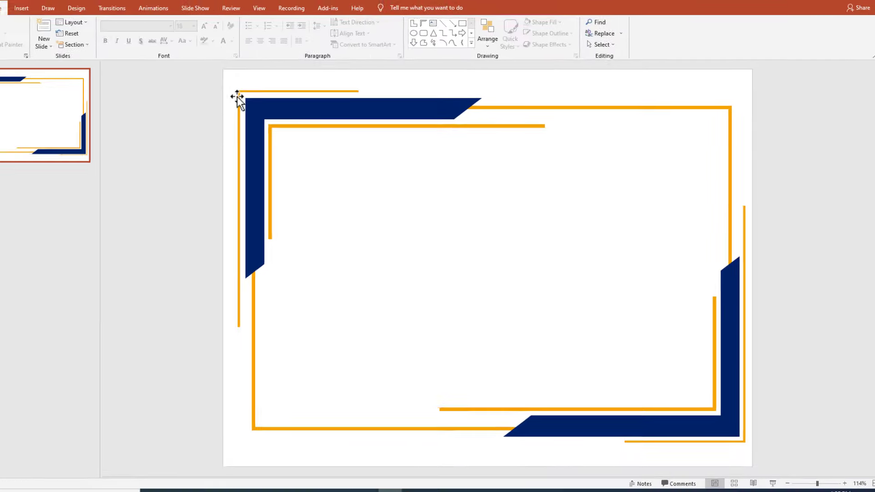
Step: Duplicate another orange L-line and shorten the copy to nest as a smaller inner L
click(272, 114)
mouse_move(271, 114)
mouse_down()
mouse_move(312, 168)
mouse_move(308, 153)
mouse_up()
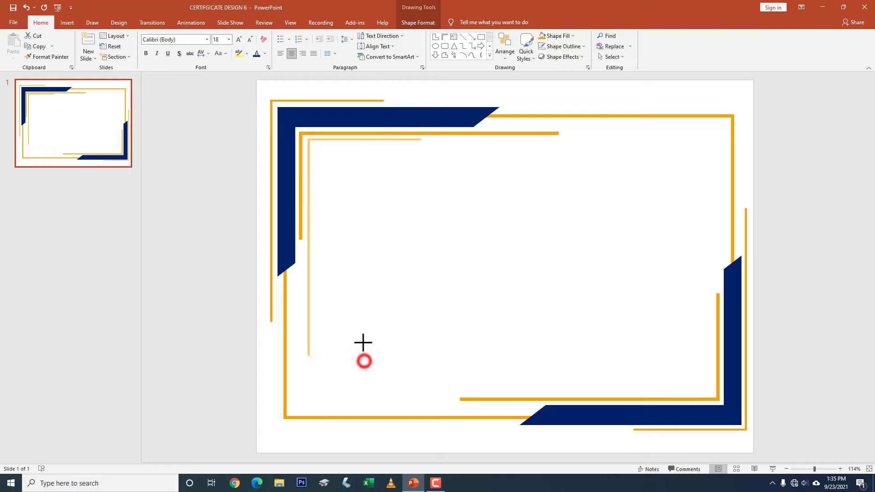
drag(364, 361, 357, 272)
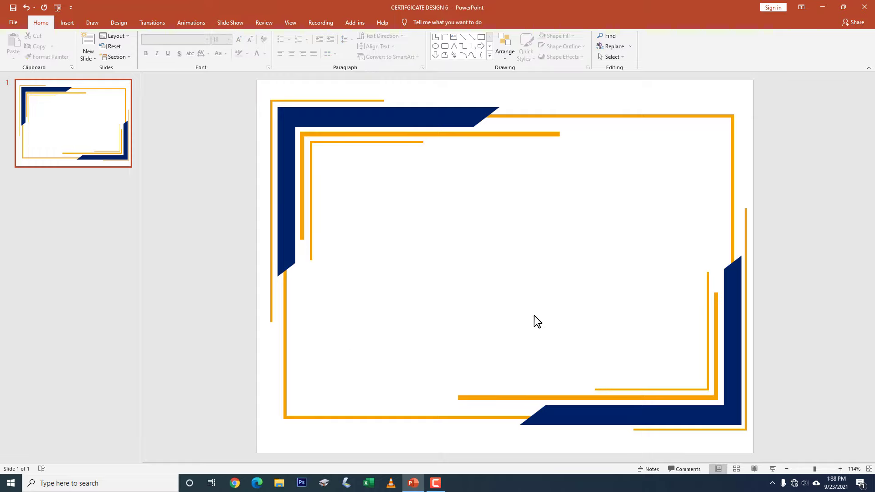
Step: Zoom in and draw a 16-point star near the slide's top-left
click(841, 470)
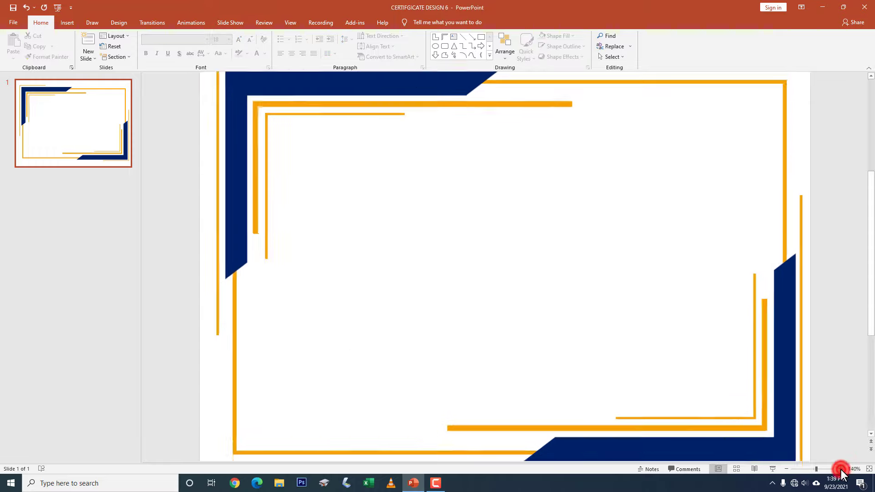
click(841, 469)
click(841, 470)
click(841, 470)
click(841, 470)
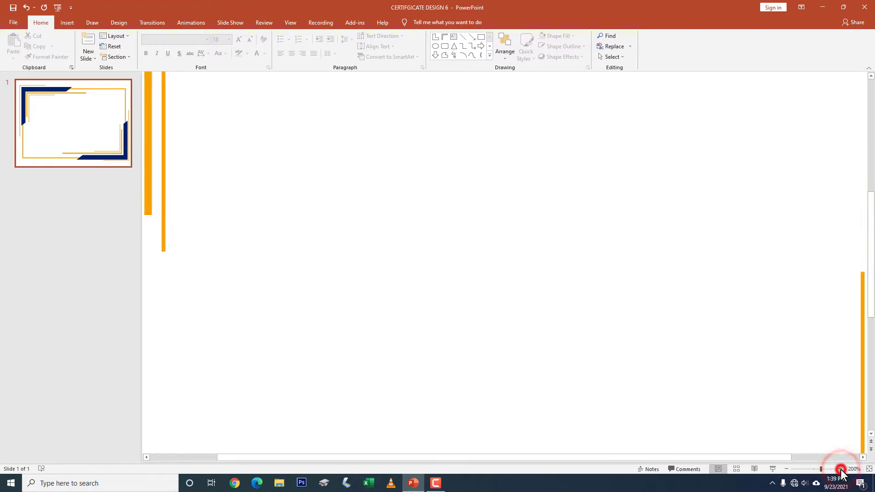
click(842, 470)
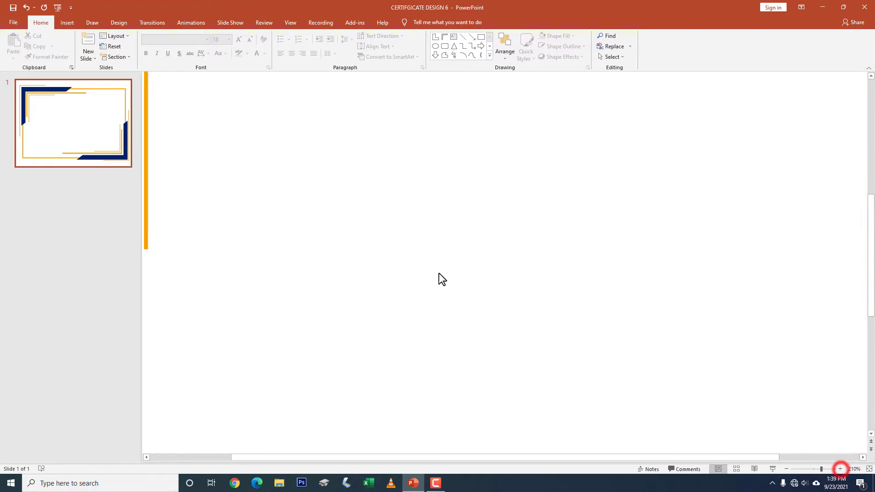
click(70, 23)
click(146, 53)
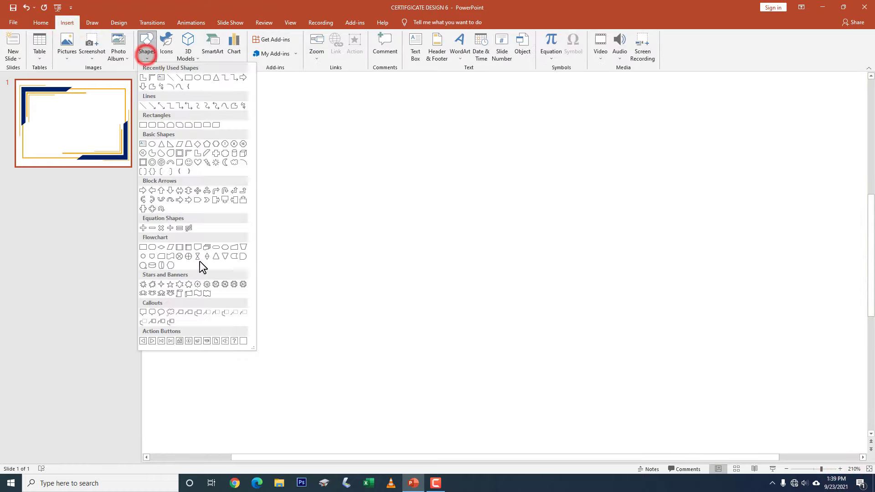
click(225, 285)
drag(313, 266, 479, 393)
drag(412, 315, 388, 228)
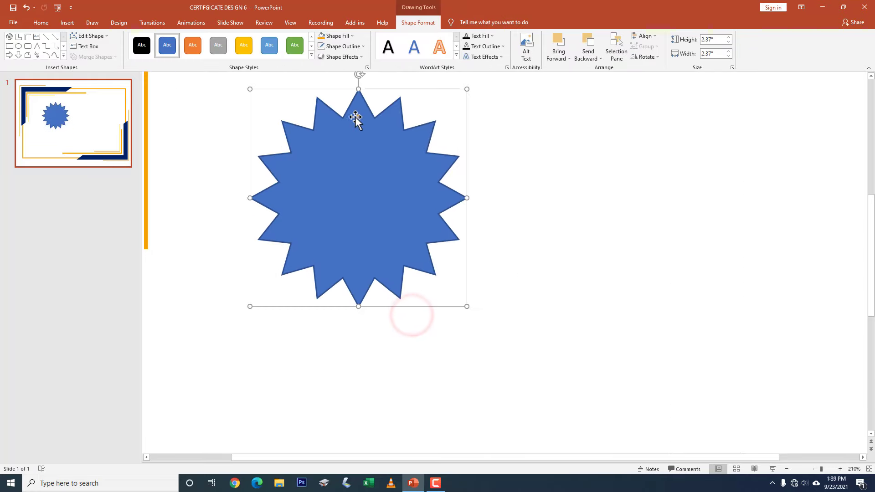
Step: Make the star's points shallower, remove its outline and fill it solid orange
drag(359, 116, 358, 104)
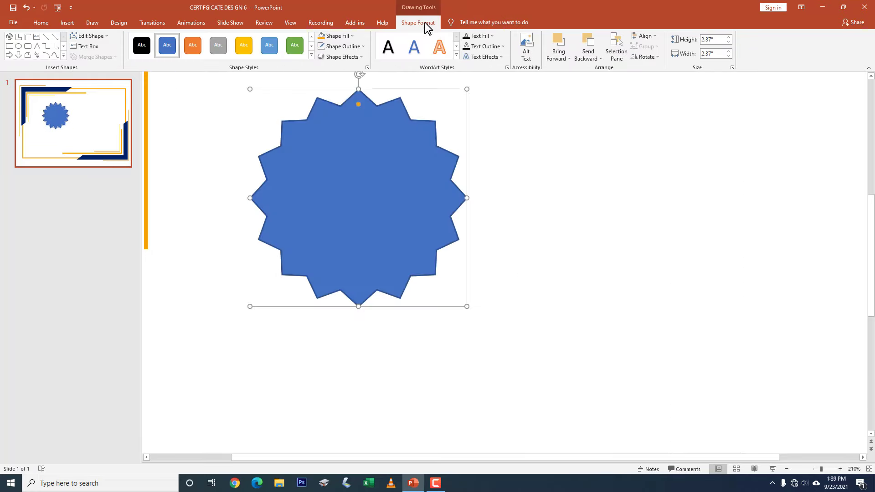
click(320, 46)
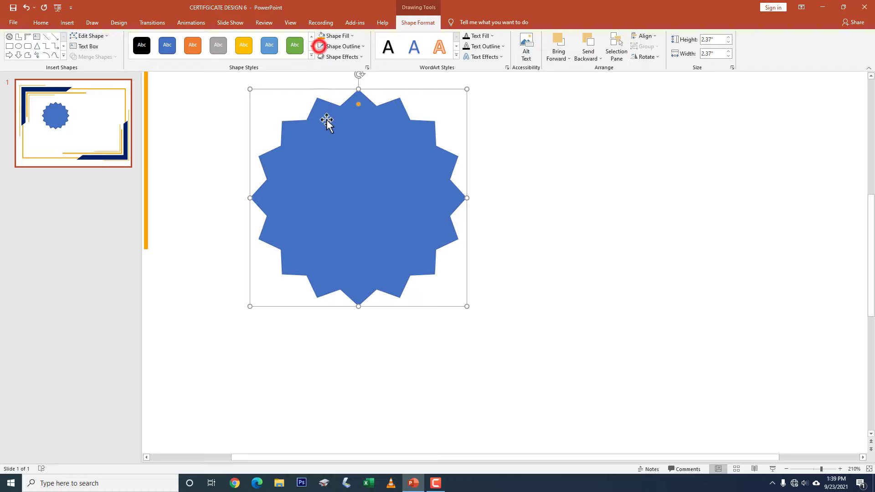
click(335, 37)
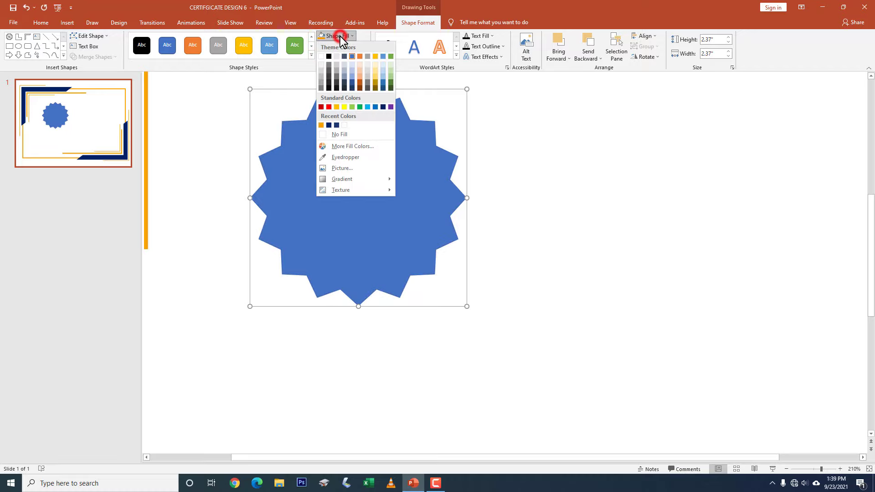
click(321, 125)
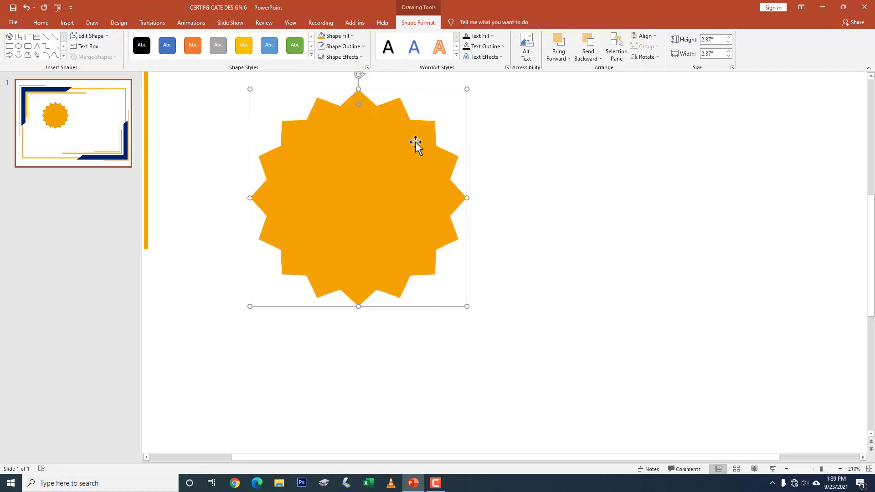
click(346, 36)
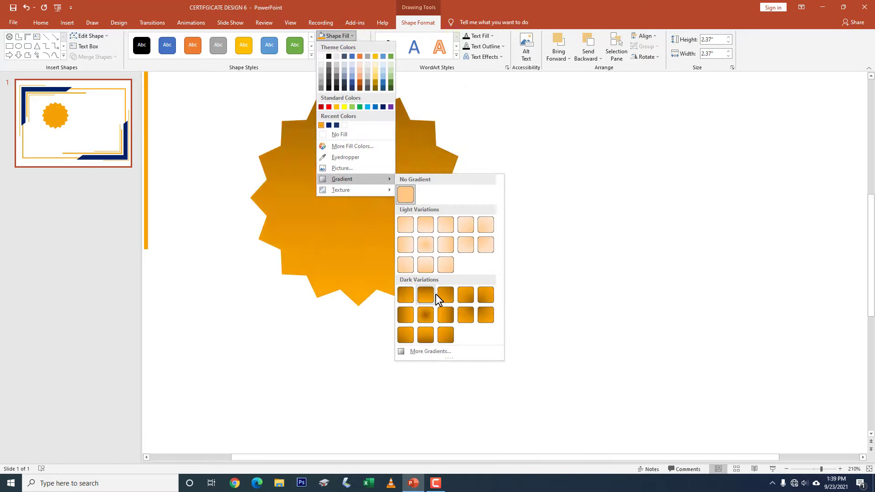
mouse_move(342, 179)
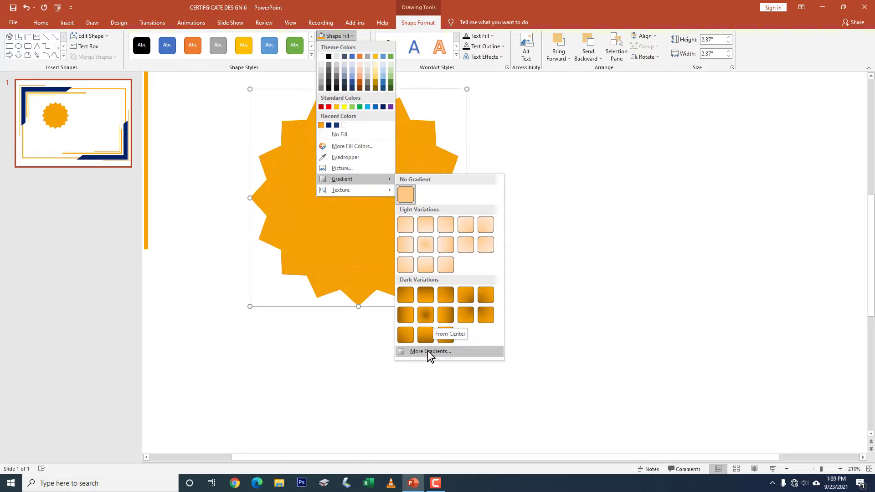
Step: Switch the starburst to a linear gradient fill running left to right at 0°
click(426, 355)
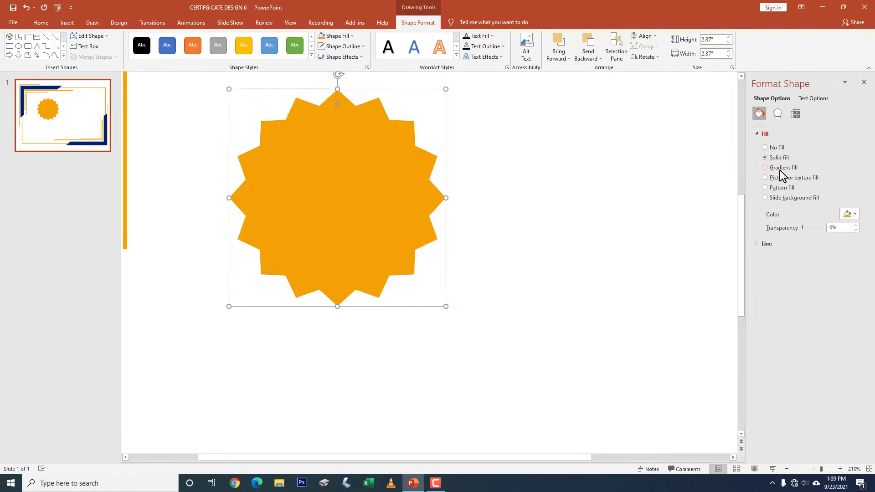
click(766, 168)
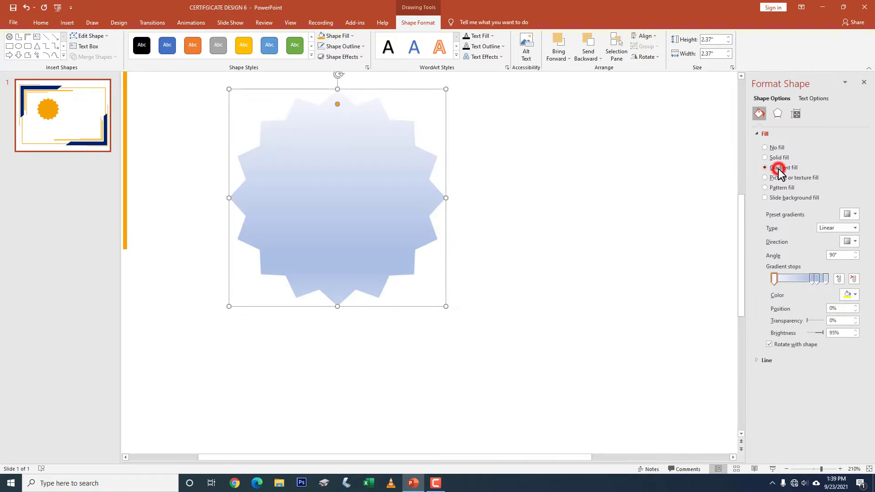
click(853, 217)
click(855, 219)
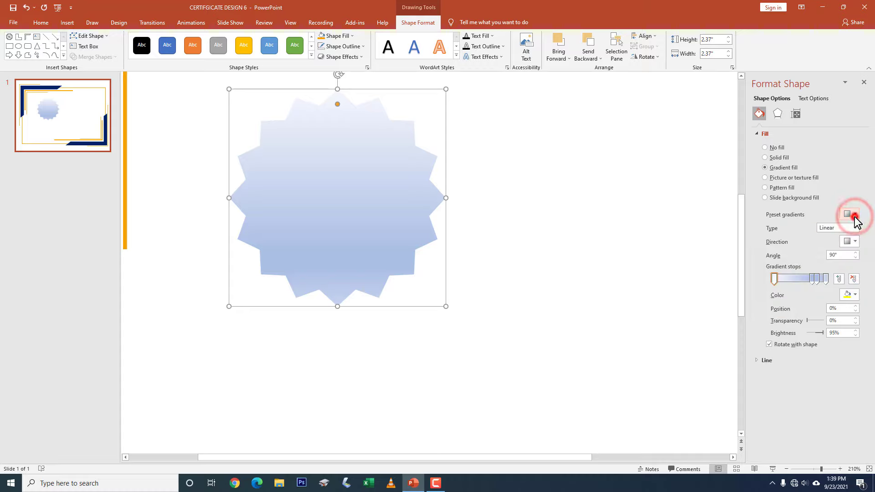
click(855, 228)
click(836, 234)
click(856, 242)
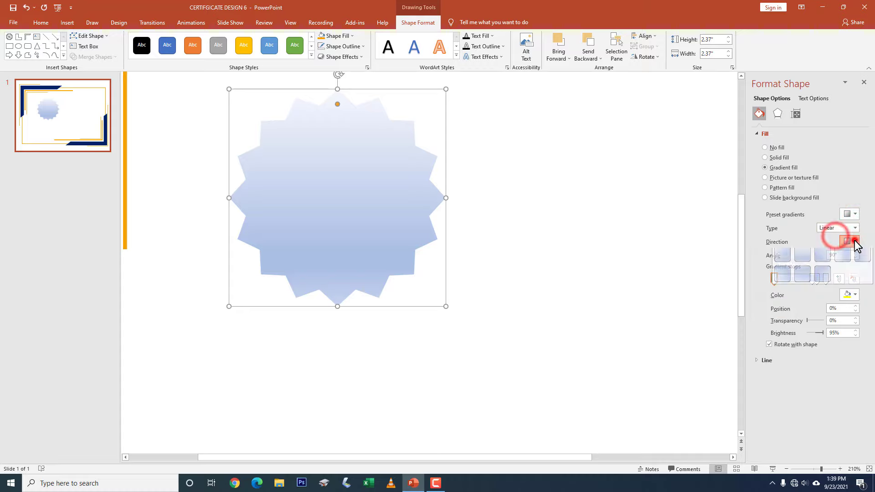
click(854, 241)
drag(812, 280, 796, 283)
click(774, 280)
Step: Colour the four gradient stops orange, yellow, orange, yellow from left to right
click(852, 295)
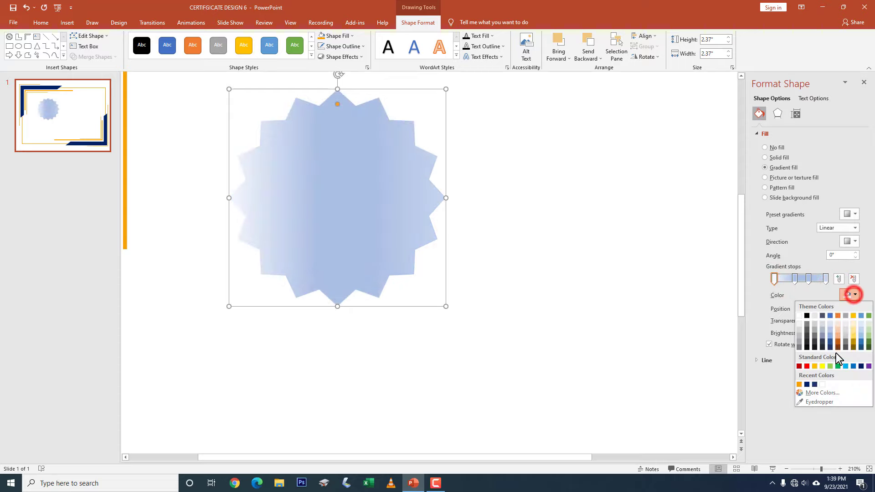
click(800, 384)
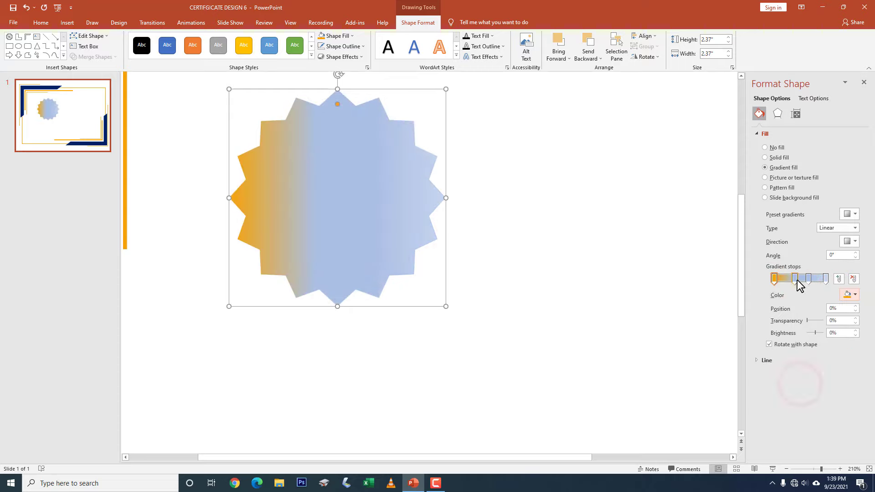
click(853, 294)
click(821, 367)
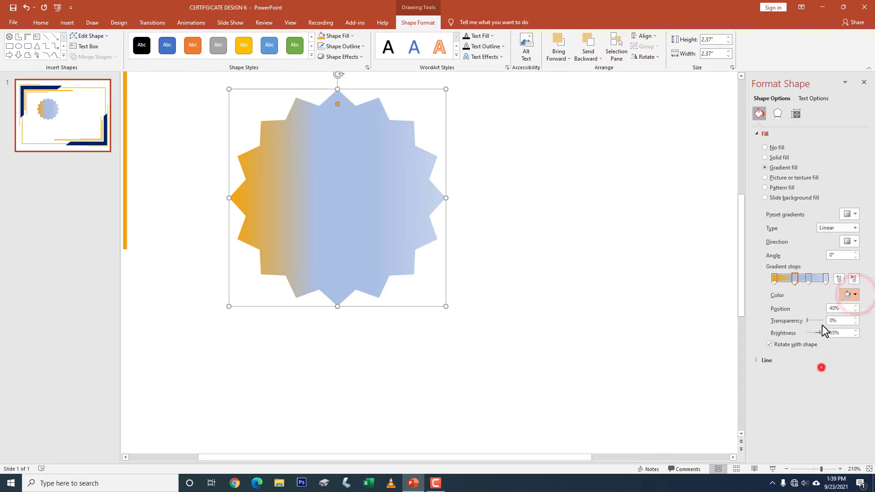
click(809, 279)
click(852, 294)
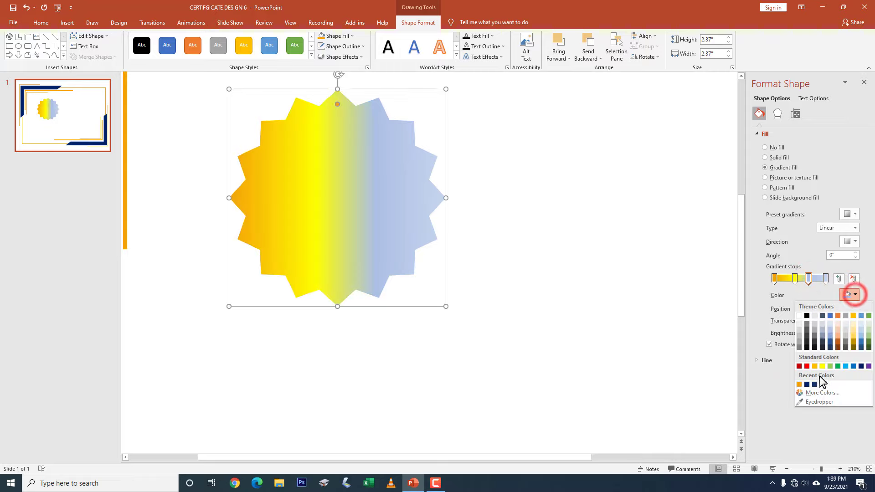
click(800, 385)
click(826, 278)
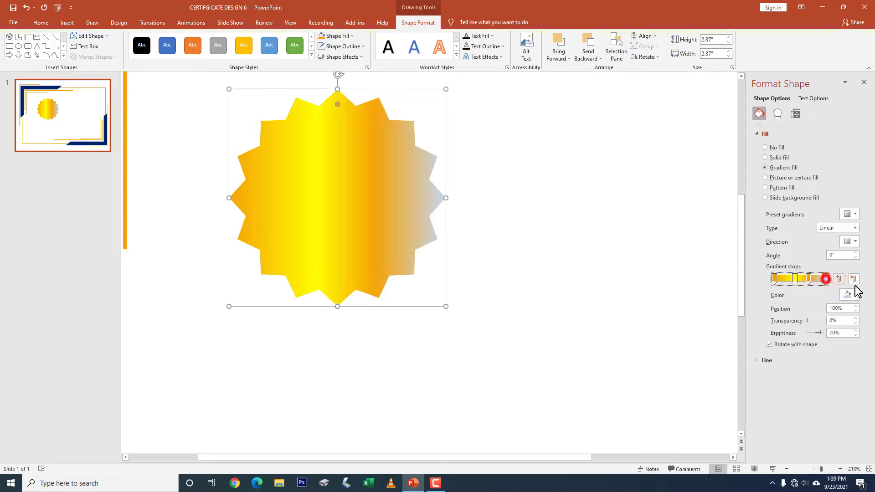
click(855, 295)
click(821, 367)
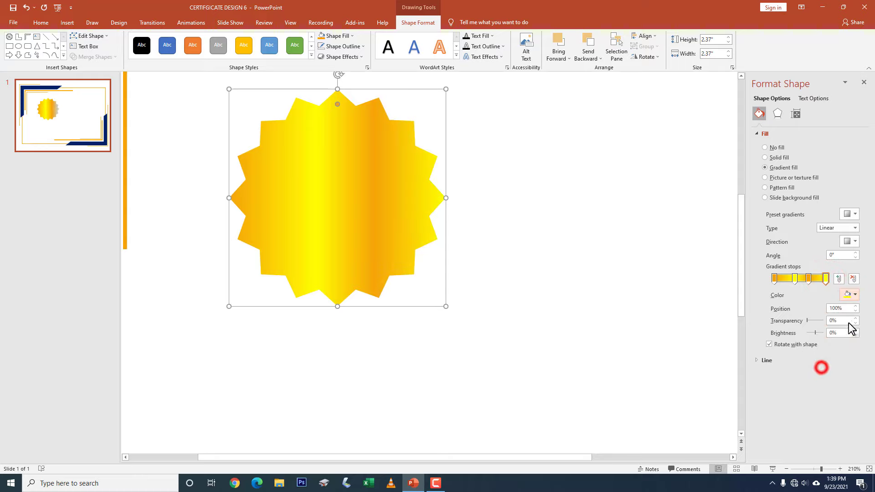
click(795, 279)
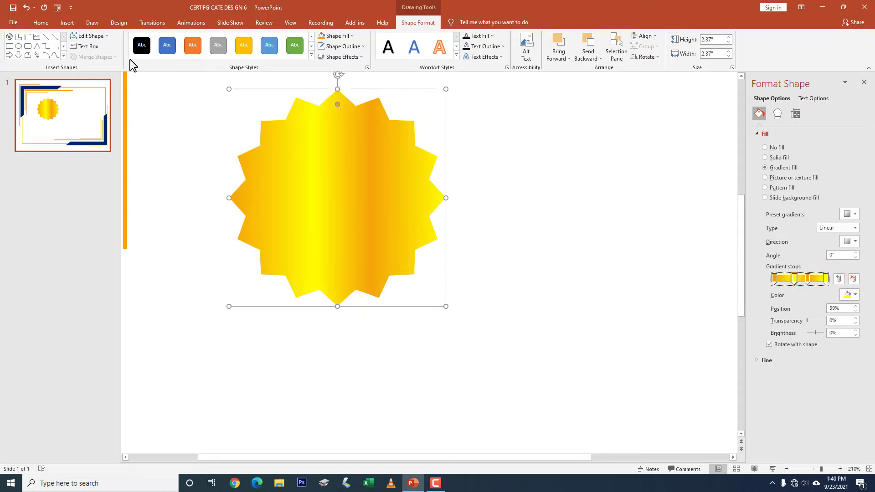
Step: Draw a chevron ribbon tail slanting down-left under the starburst, with gradient fill and no outline
click(73, 20)
click(151, 60)
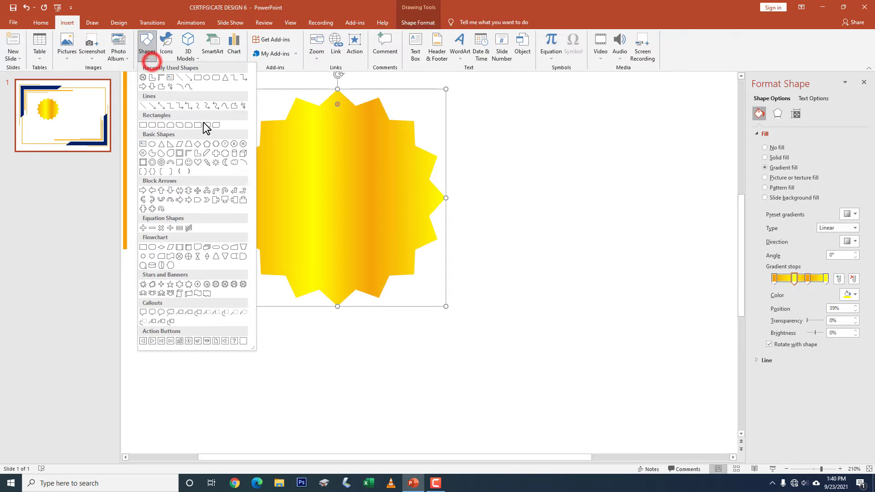
click(207, 201)
mouse_move(208, 340)
mouse_down()
mouse_move(379, 385)
mouse_move(406, 377)
mouse_move(360, 347)
mouse_up()
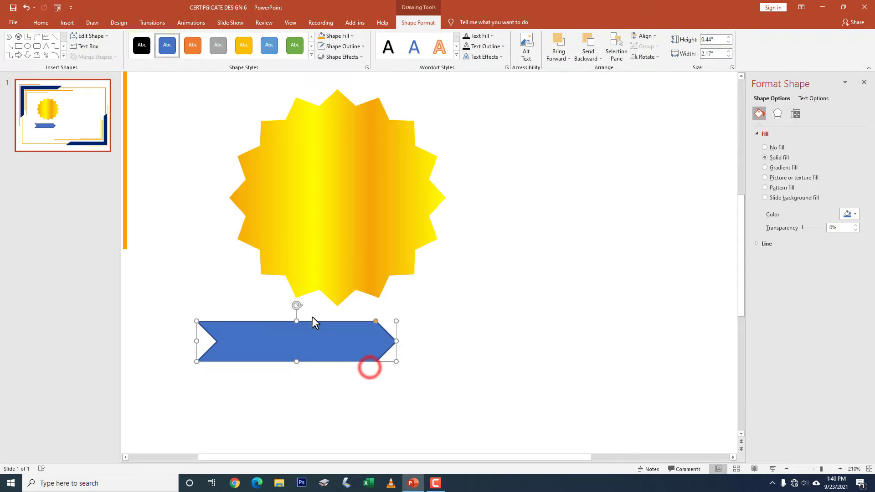
drag(297, 305, 264, 320)
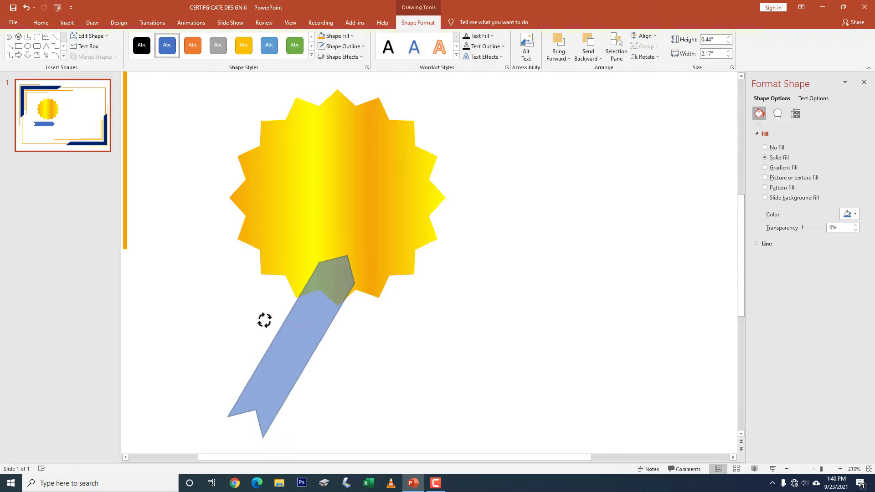
mouse_move(280, 349)
mouse_down()
mouse_move(268, 314)
mouse_move(273, 327)
mouse_up()
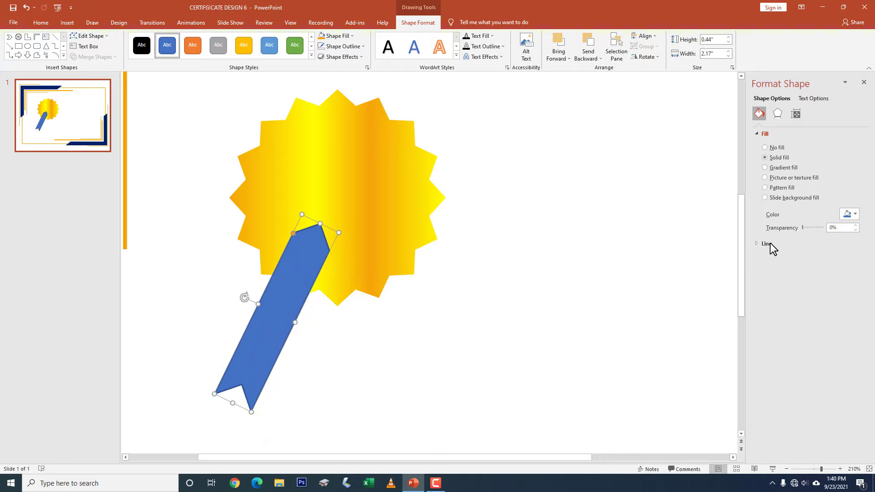
click(776, 167)
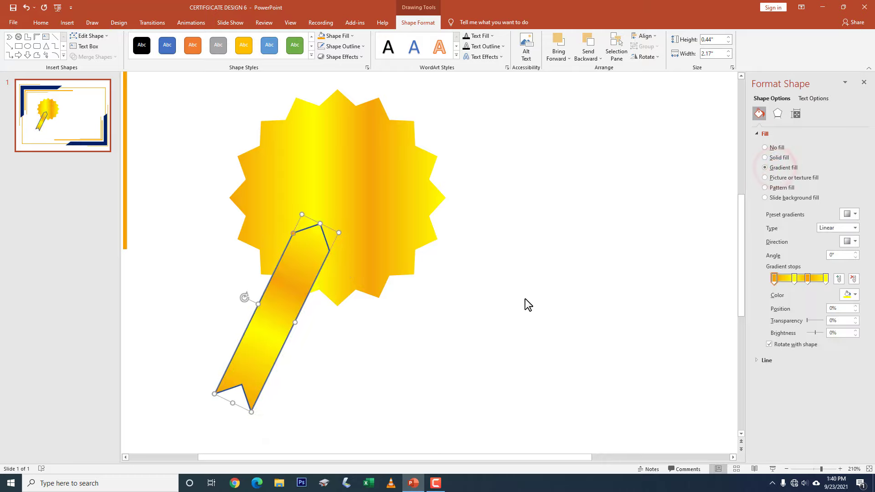
click(322, 47)
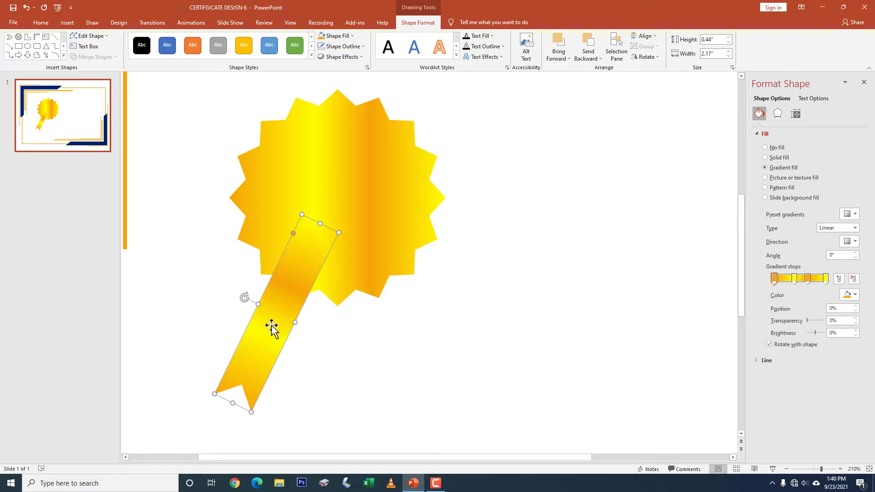
Step: Copy the ribbon angled the opposite way, send both behind the seal, and group all three
drag(272, 327, 339, 344)
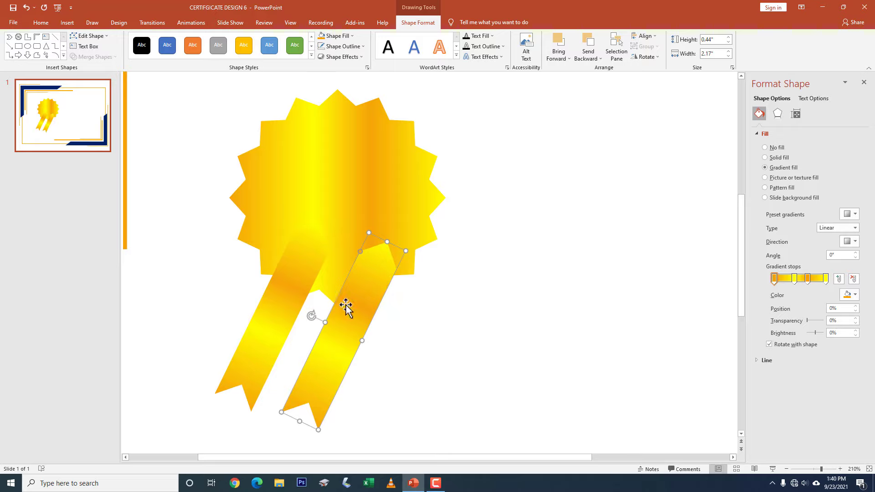
mouse_move(311, 316)
mouse_down()
mouse_move(309, 337)
mouse_move(381, 303)
mouse_up()
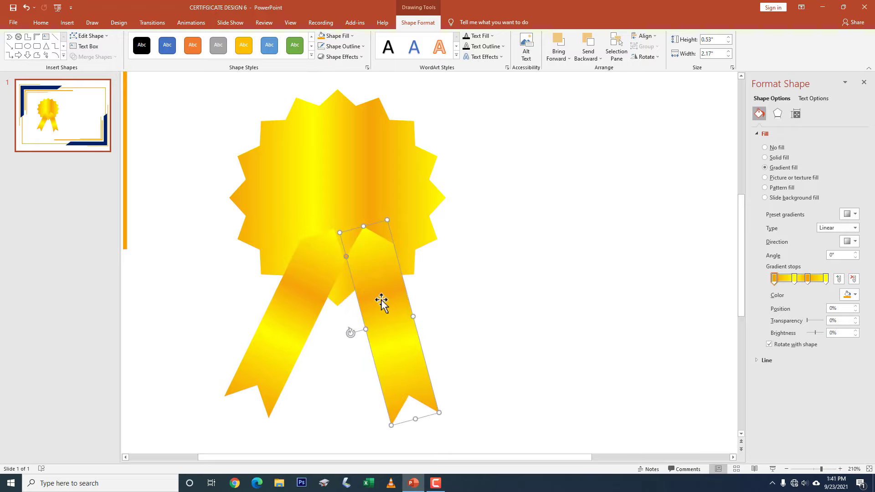
click(589, 44)
click(328, 257)
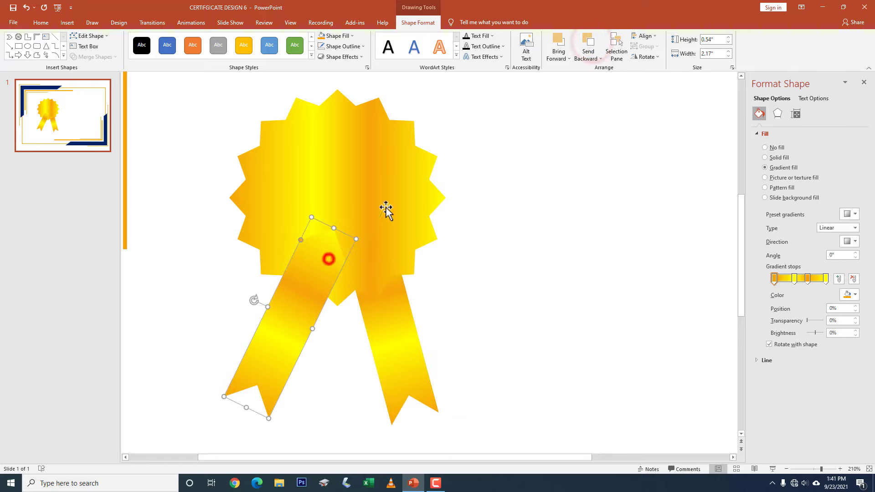
click(587, 53)
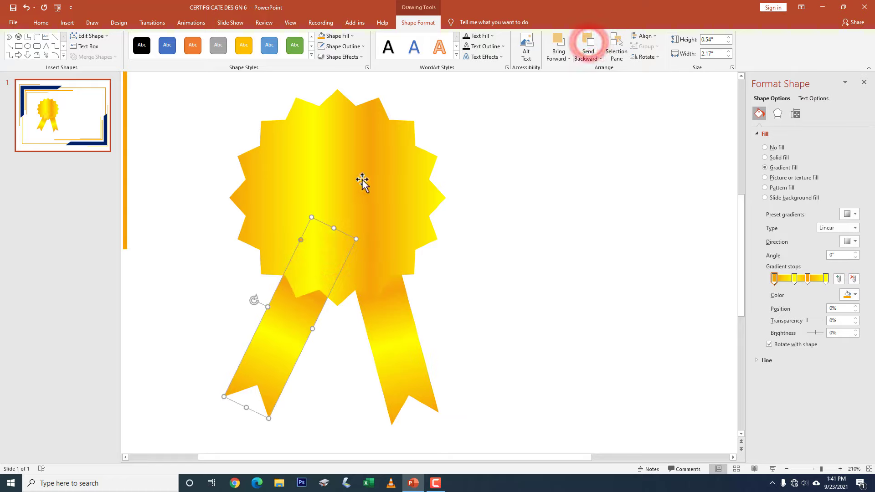
ctrl+click(388, 316)
ctrl+click(362, 178)
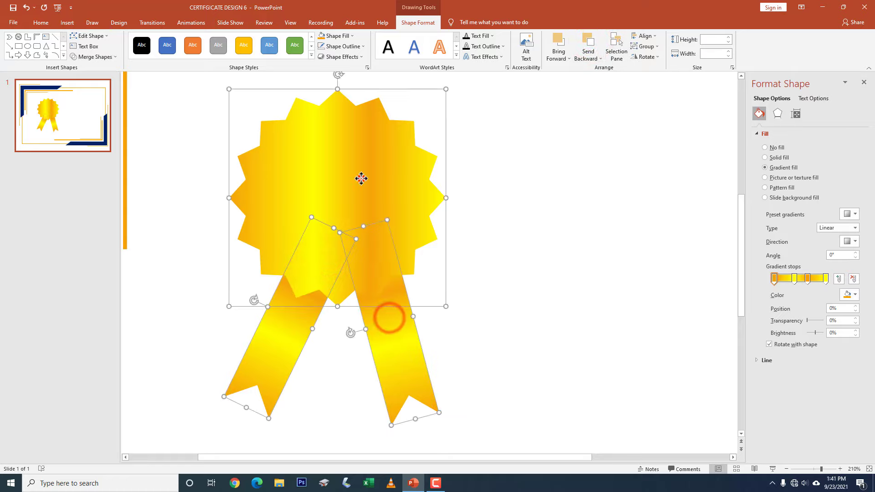
key(ctrl+g)
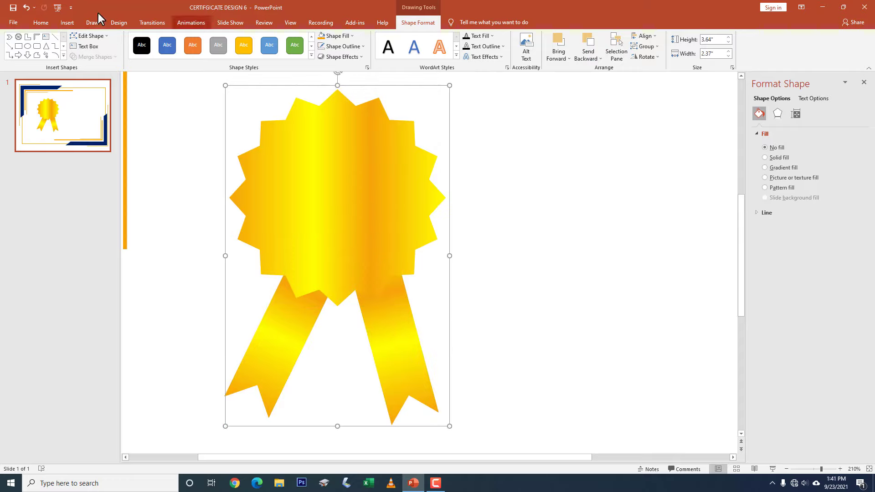
Step: Draw an oval circle centred over the gold seal
click(68, 22)
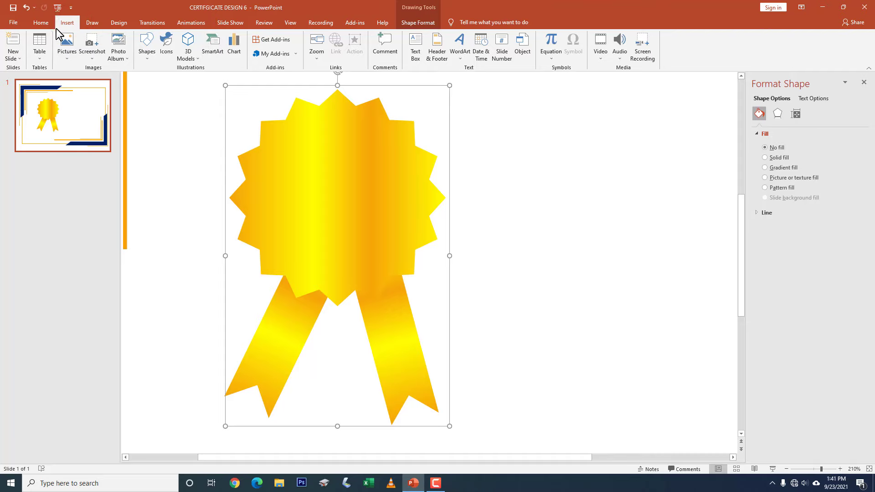
click(44, 24)
click(67, 23)
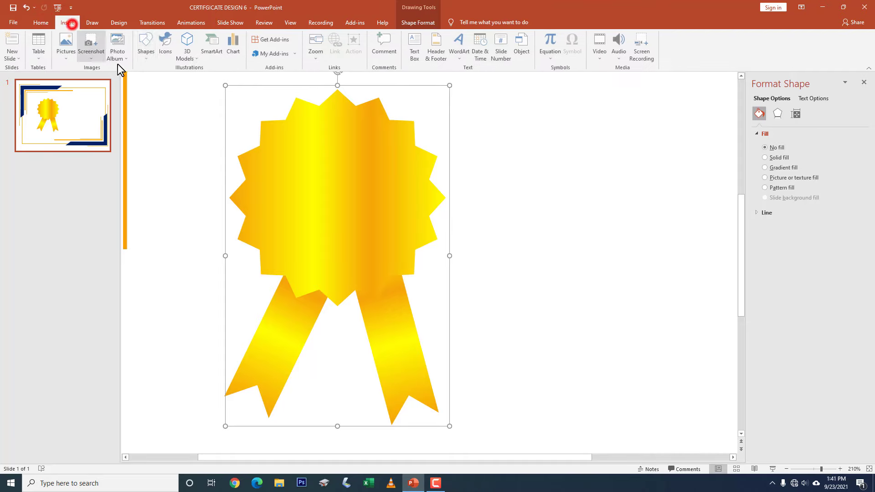
click(146, 53)
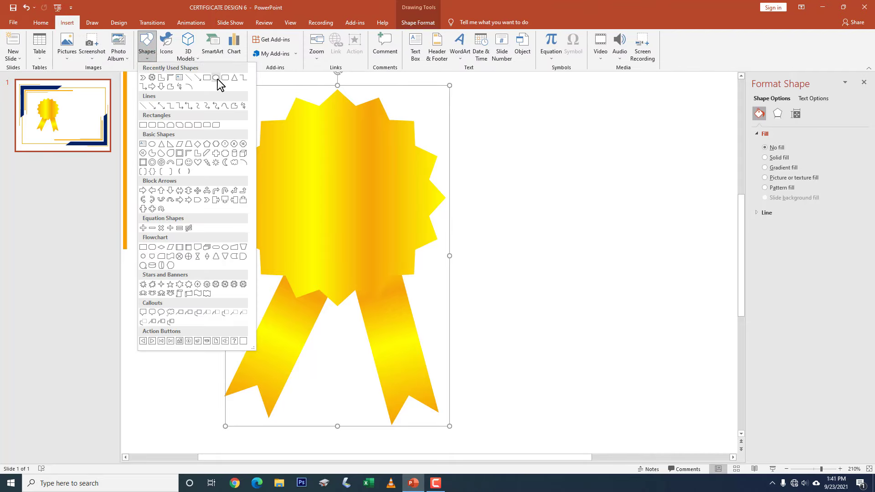
click(218, 79)
mouse_move(279, 138)
mouse_down()
mouse_move(428, 297)
mouse_move(446, 303)
mouse_up()
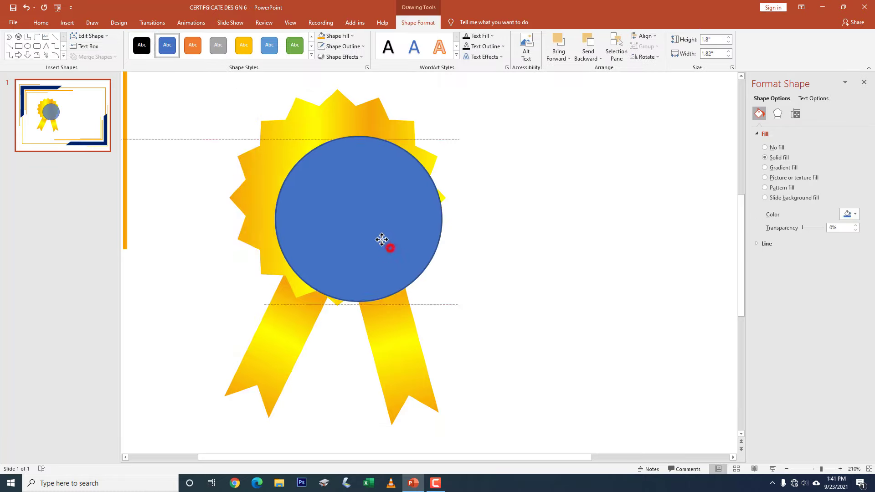
mouse_move(390, 247)
mouse_down()
mouse_move(366, 221)
mouse_move(348, 112)
mouse_up()
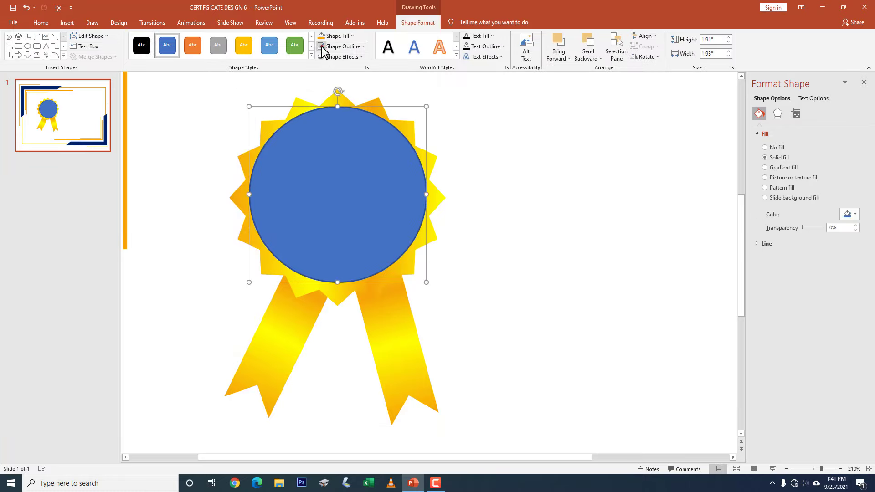
Step: Fill the circle dark navy, give it a Circle bevel, and group it with the badge
click(351, 36)
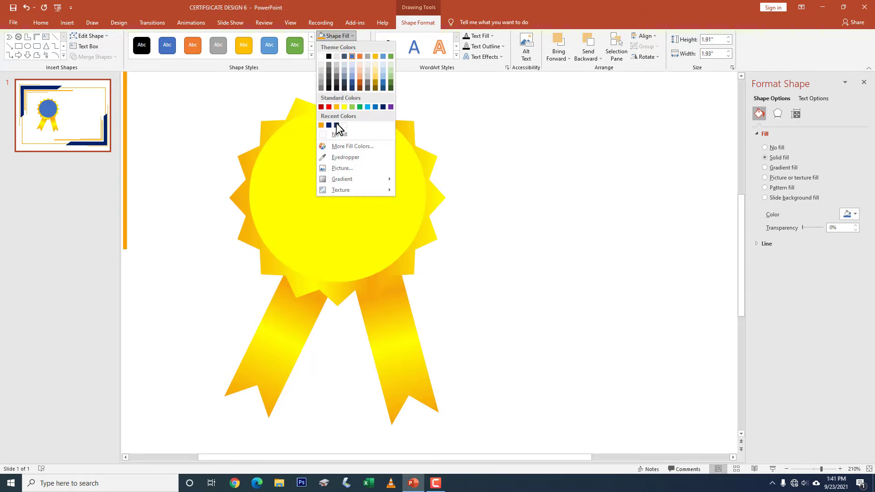
click(336, 125)
click(340, 57)
mouse_move(346, 175)
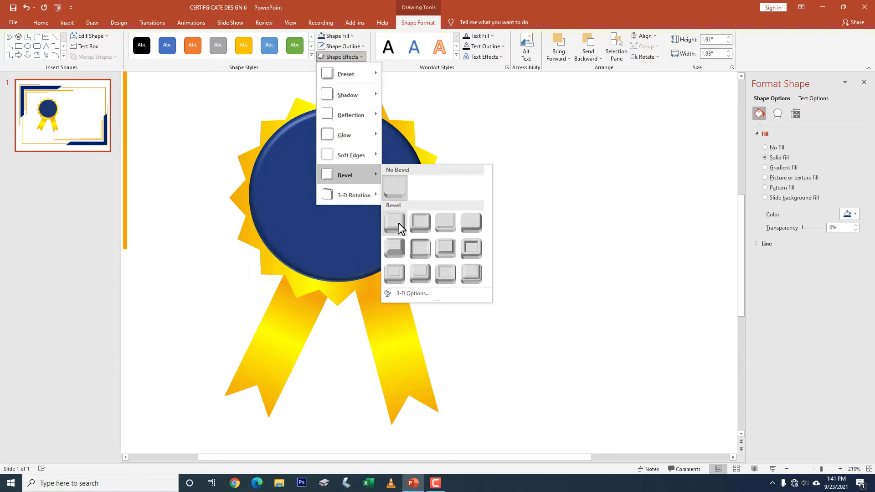
click(399, 223)
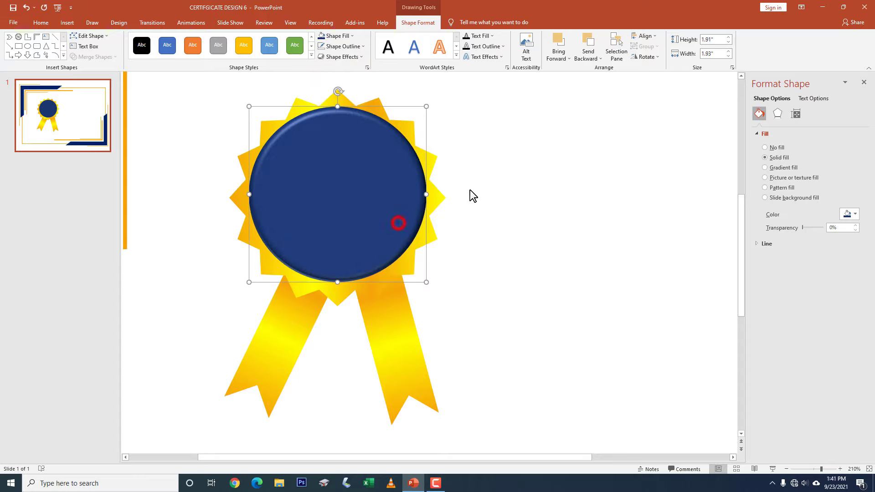
ctrl+click(340, 296)
key(ctrl+g)
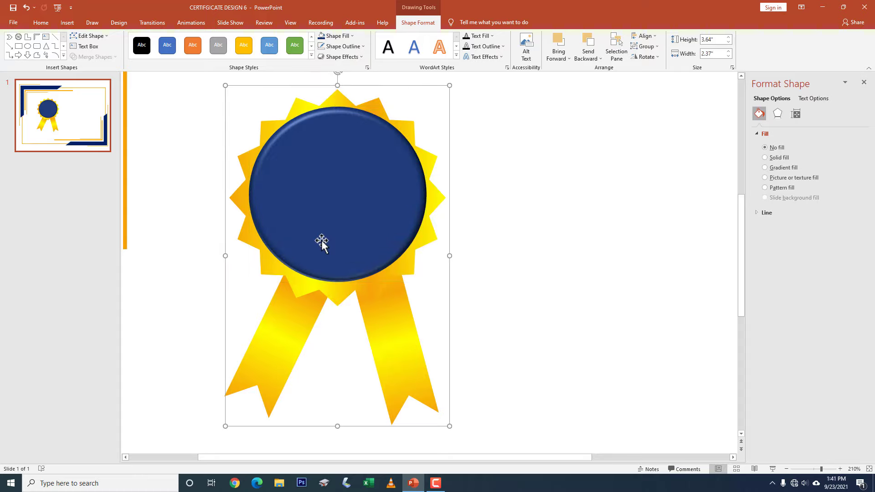
Step: Add a text box reading '2021' and 'AWARD' on two lines, centred and bold
click(70, 23)
click(147, 54)
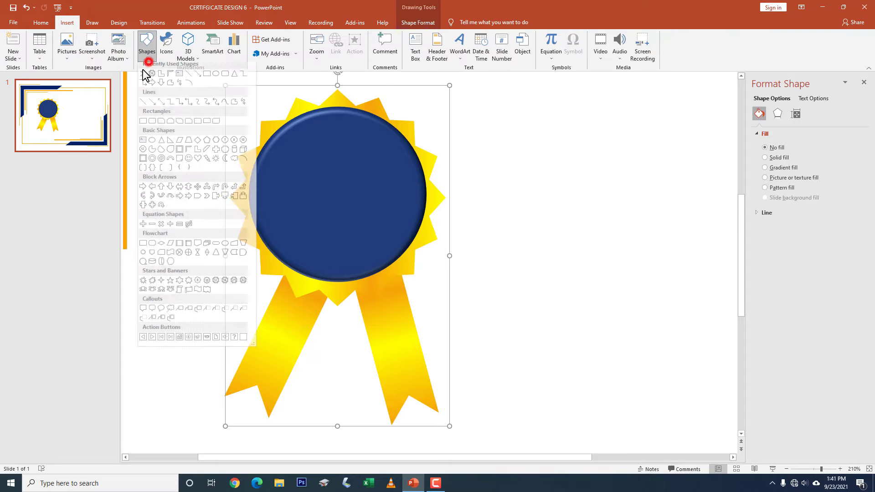
click(180, 78)
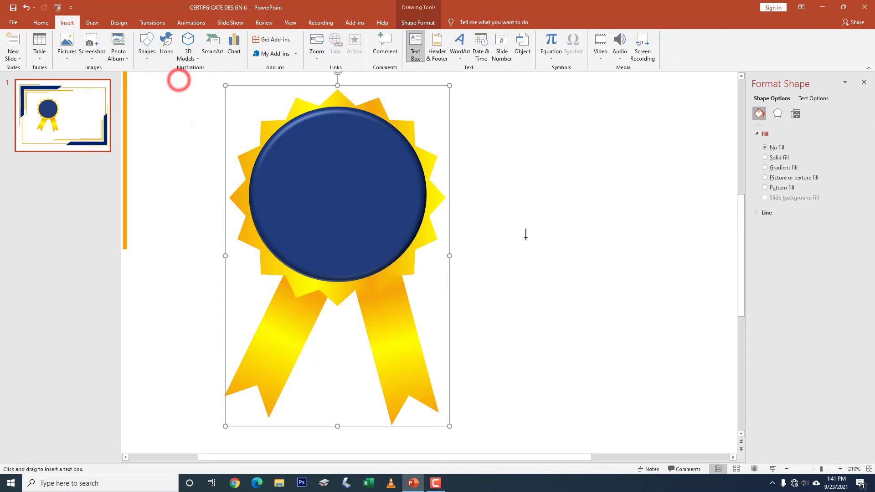
drag(487, 210, 683, 271)
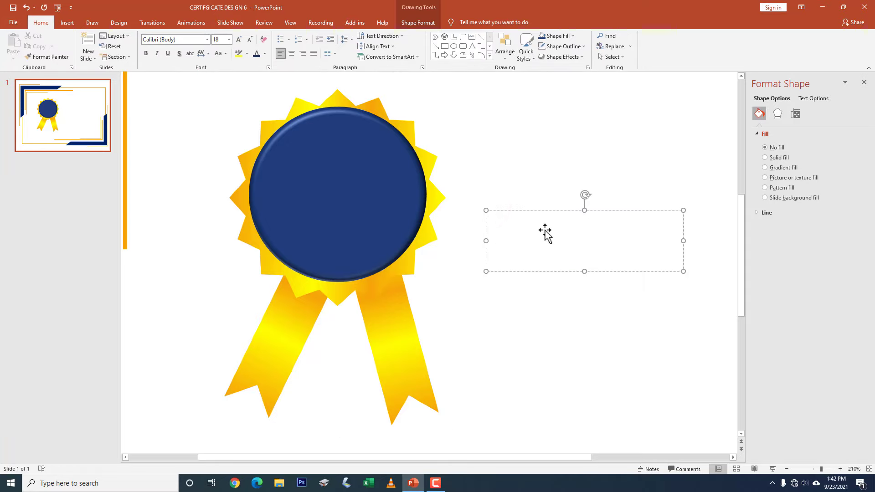
text(2021)
key(Return)
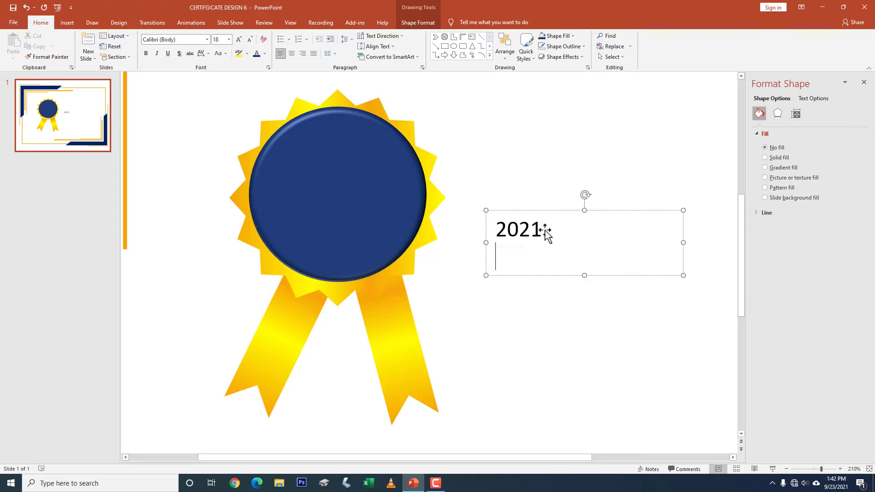
text(AWARD)
drag(567, 256, 433, 176)
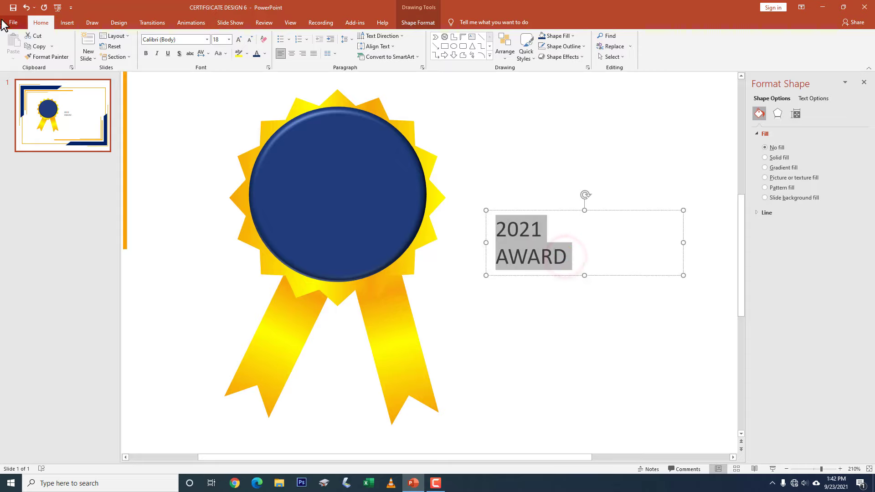
click(291, 54)
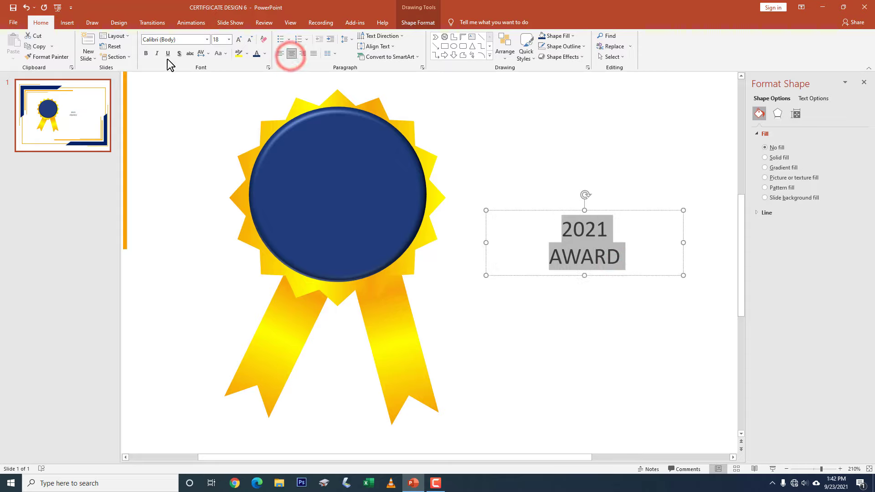
click(146, 54)
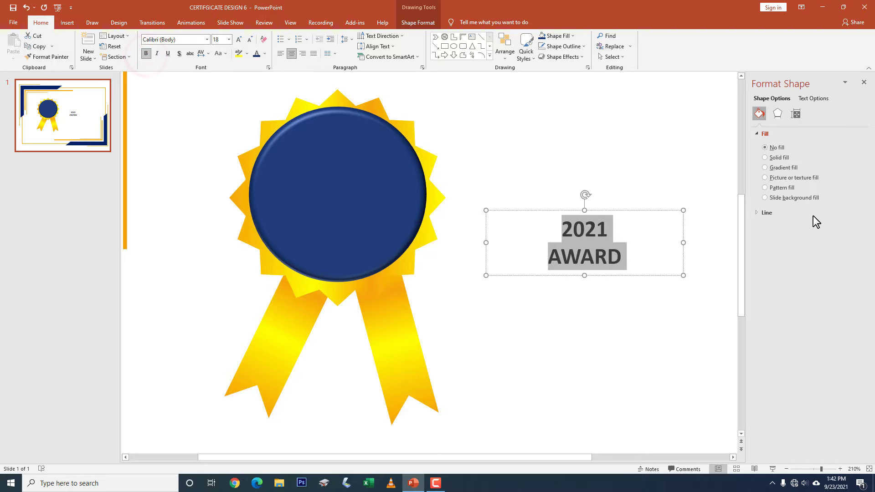
Step: Give the award text a yellow gradient fill and move it onto the navy circle
click(421, 22)
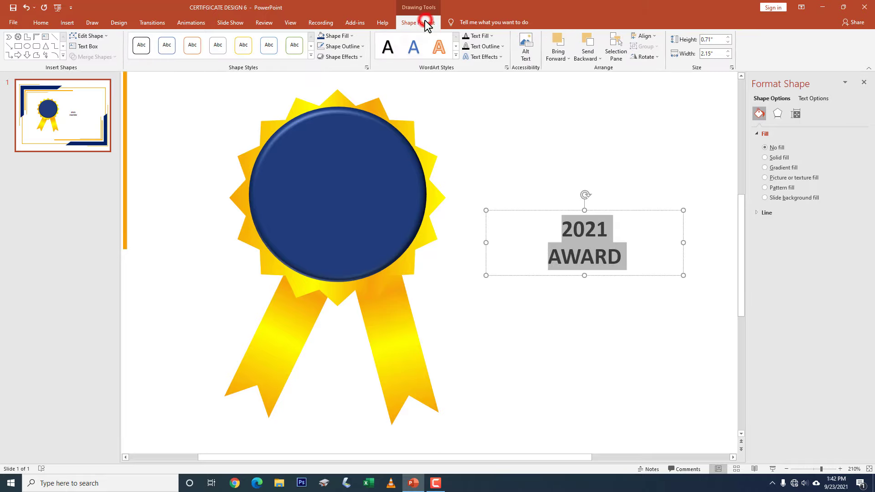
click(492, 36)
mouse_move(487, 179)
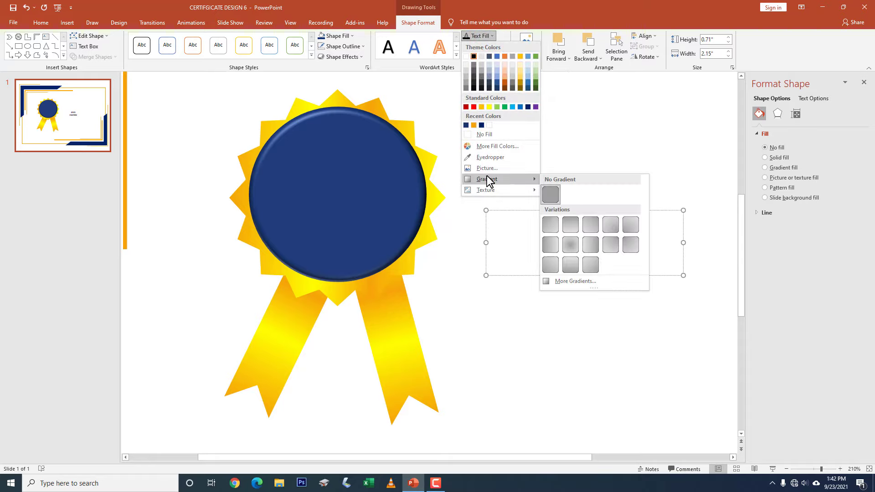
click(572, 281)
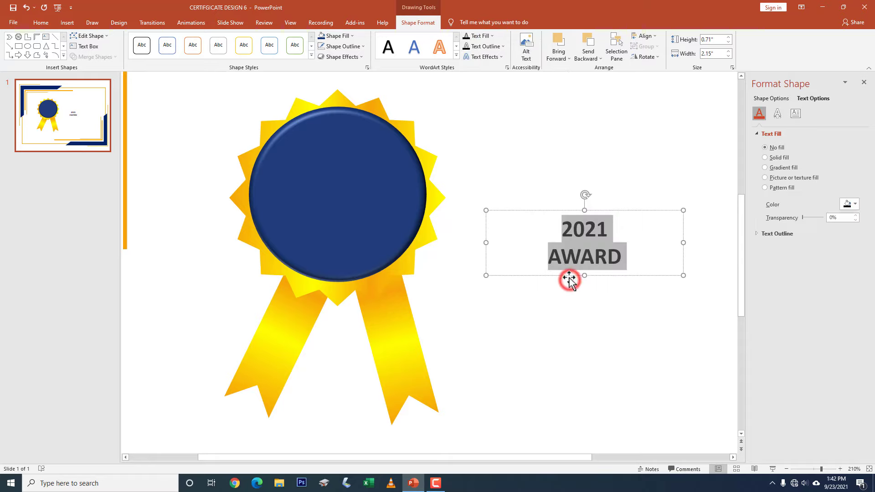
click(771, 168)
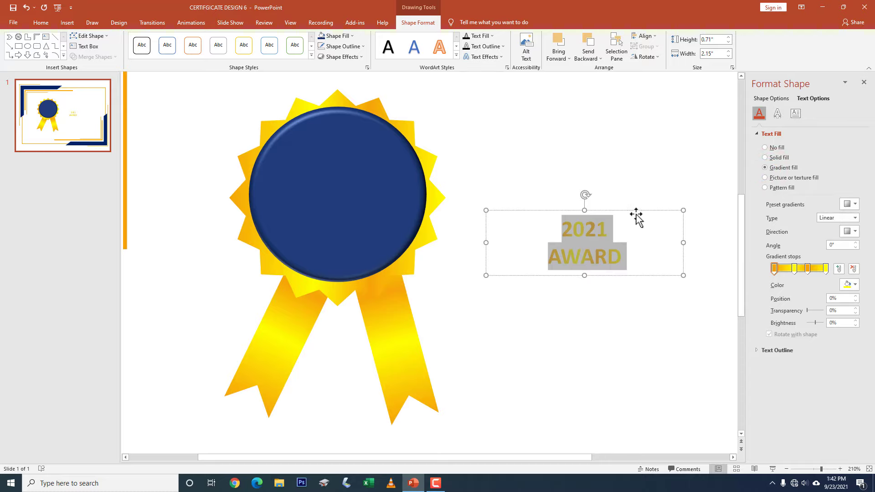
drag(637, 219, 393, 183)
Step: Enlarge the award text to 32 pt and shift the whole badge slightly left
click(237, 42)
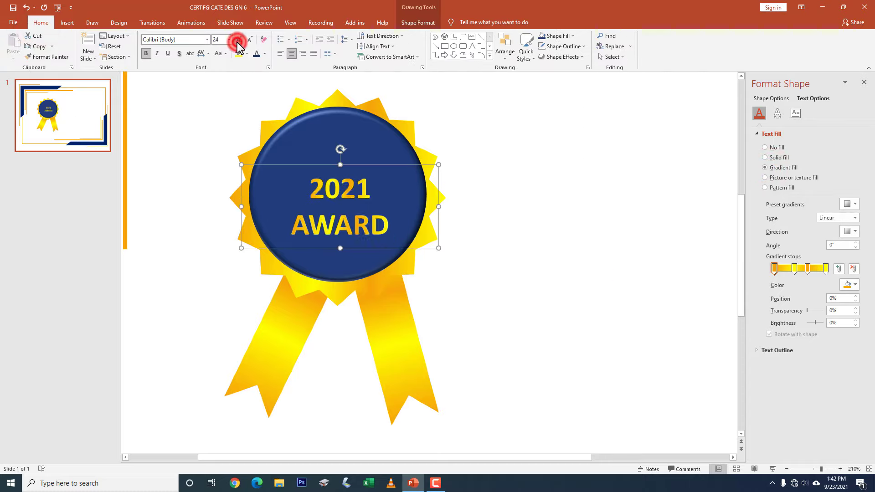
click(237, 42)
click(274, 147)
click(274, 146)
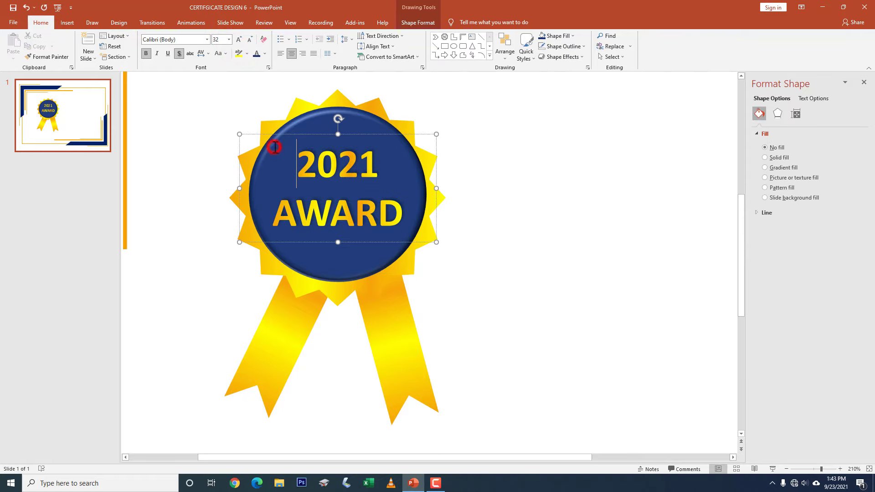
click(294, 125)
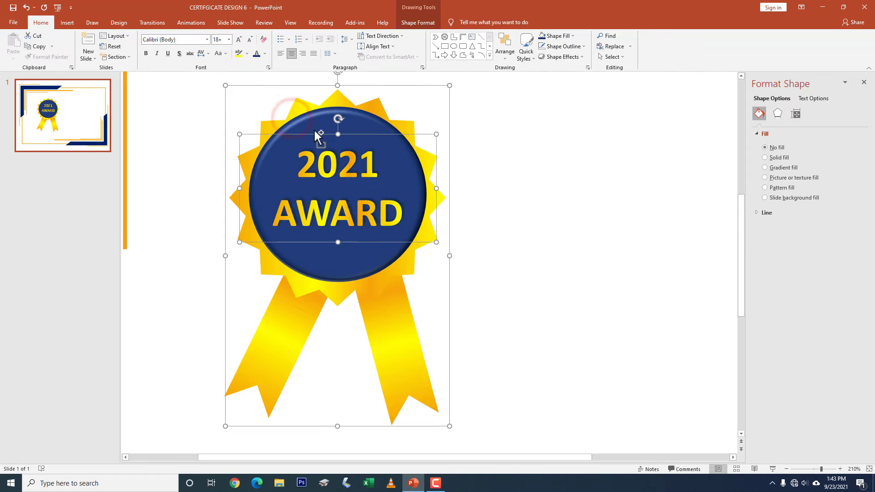
drag(312, 137, 289, 142)
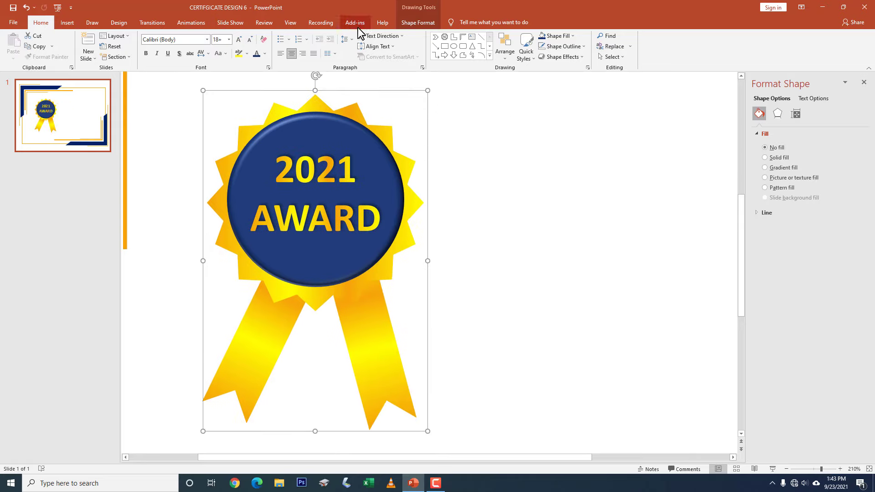
Step: Fit the slide to the window, shrink the badge into the top-left corner, and cut its text to 18 pt
click(291, 22)
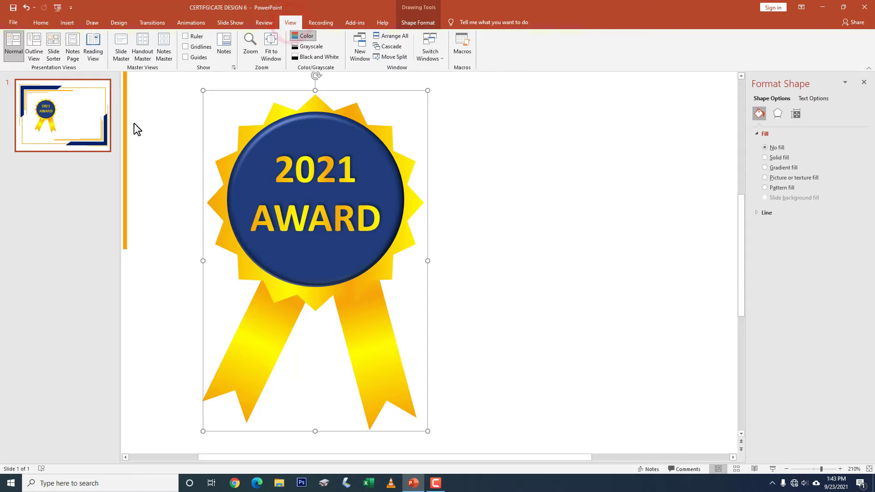
click(266, 46)
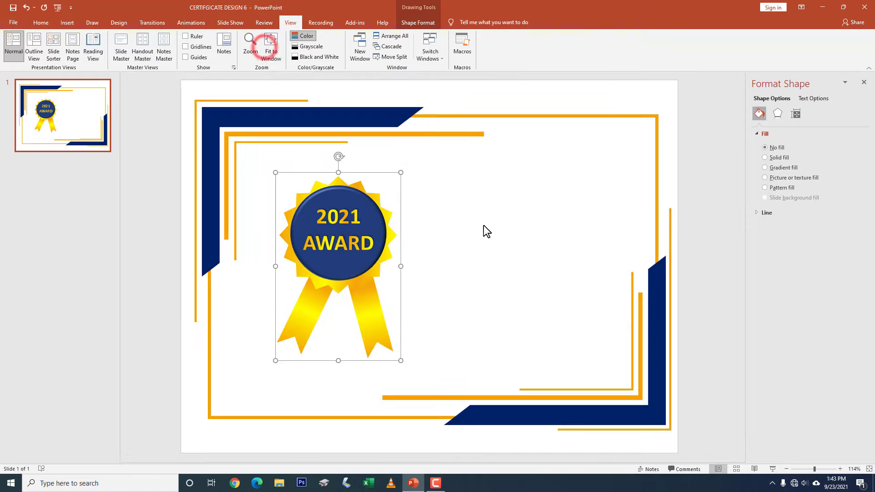
click(422, 270)
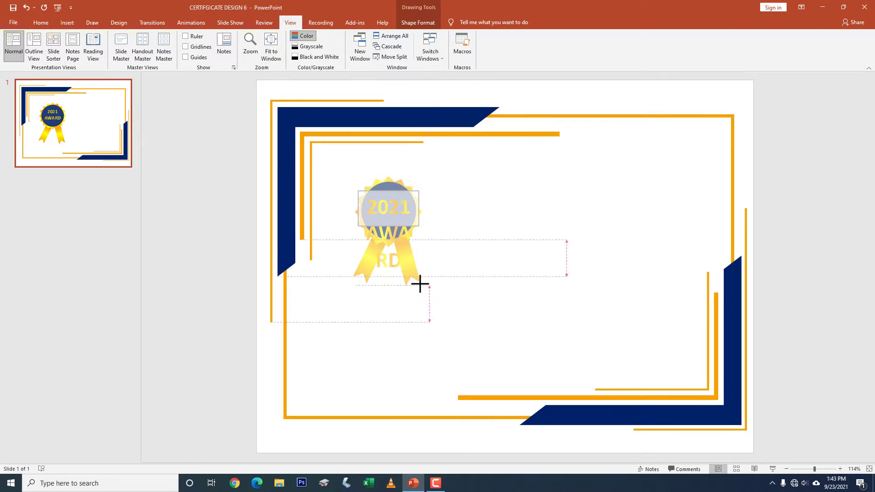
drag(478, 361, 426, 287)
click(407, 259)
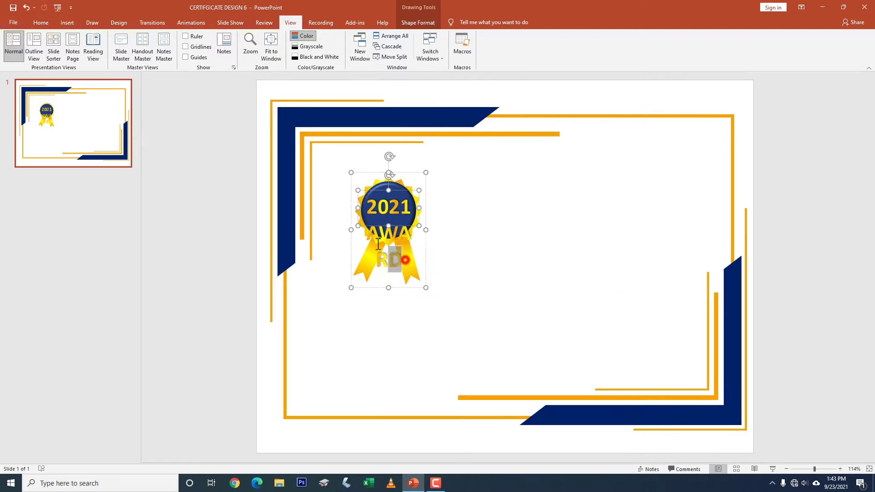
key(ctrl+a)
click(49, 25)
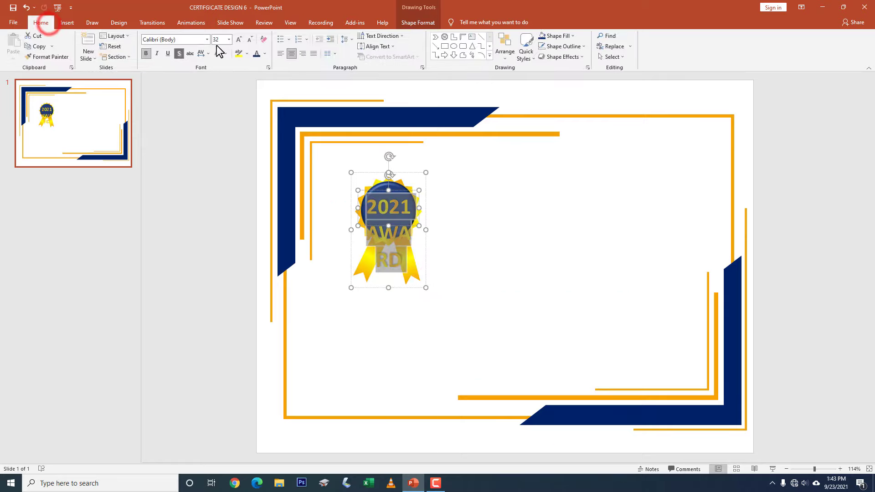
click(250, 39)
click(250, 40)
click(250, 39)
click(250, 40)
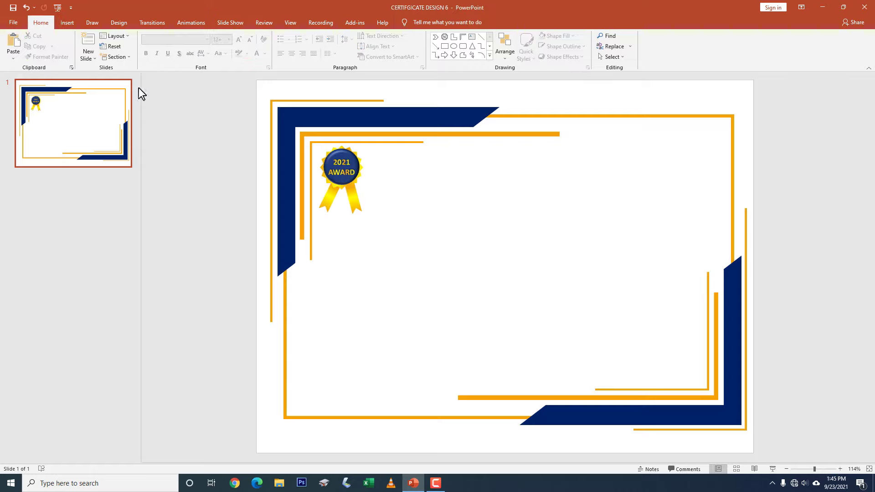
Step: Insert the 'c tech logo copy' picture and shrink it to 0.83" in the top-right corner
click(67, 23)
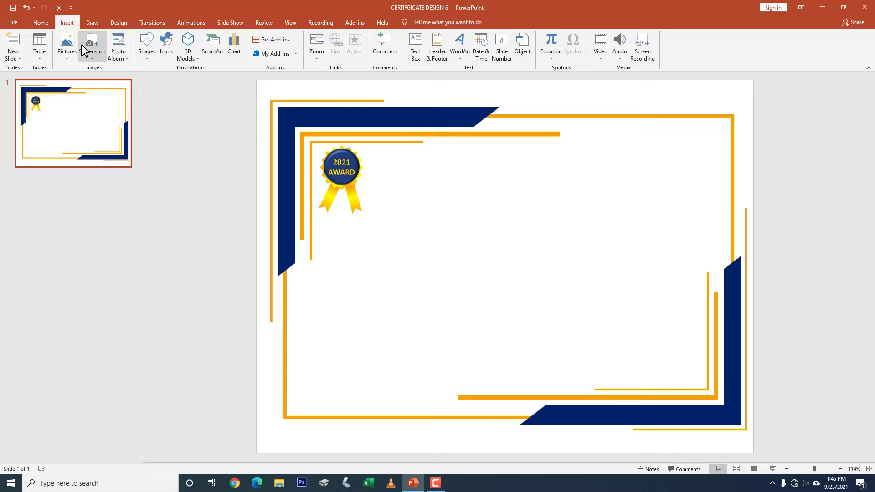
click(67, 42)
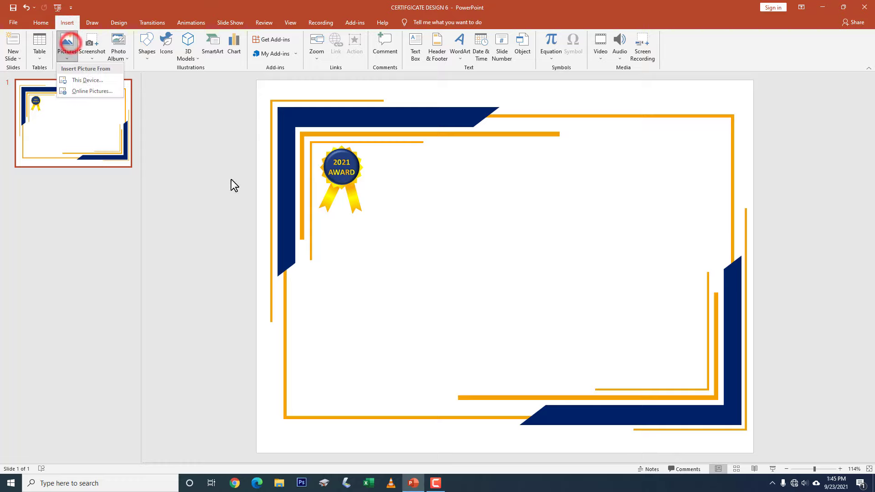
click(88, 81)
click(301, 75)
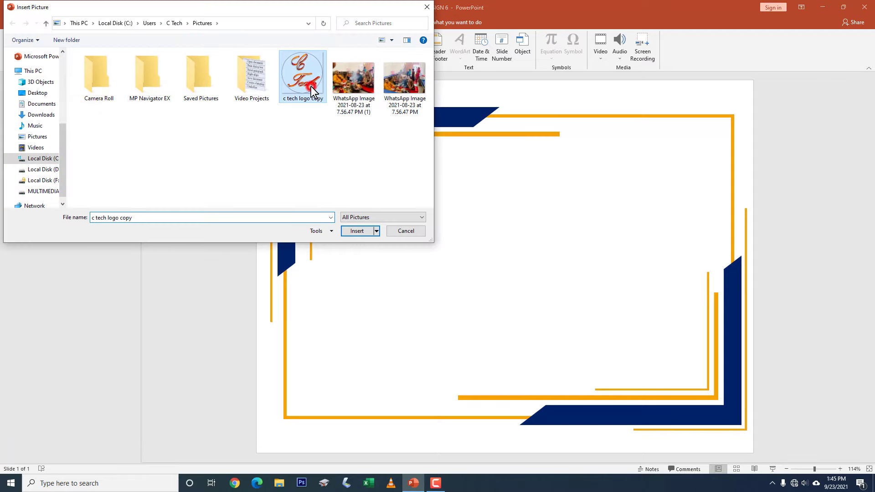
click(355, 231)
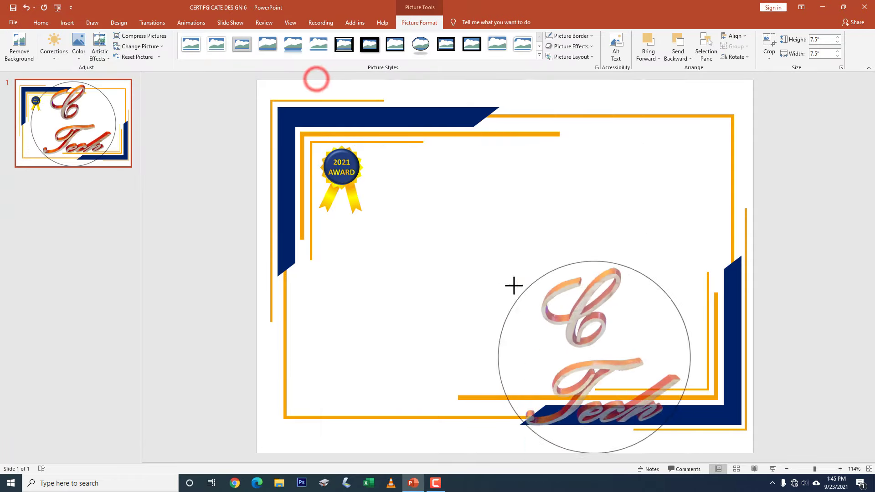
mouse_move(317, 81)
mouse_down()
mouse_move(599, 359)
mouse_move(648, 161)
mouse_up()
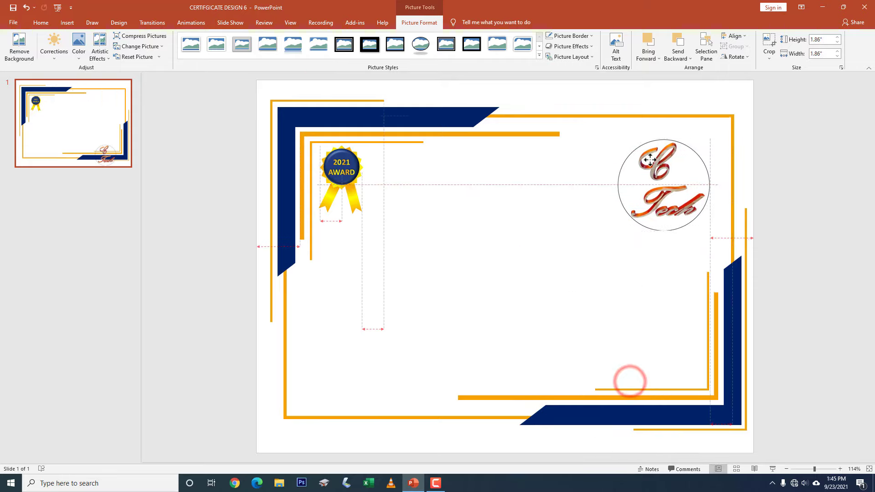
mouse_move(710, 233)
mouse_down()
mouse_move(652, 177)
mouse_move(334, 170)
mouse_move(687, 175)
mouse_up()
click(425, 348)
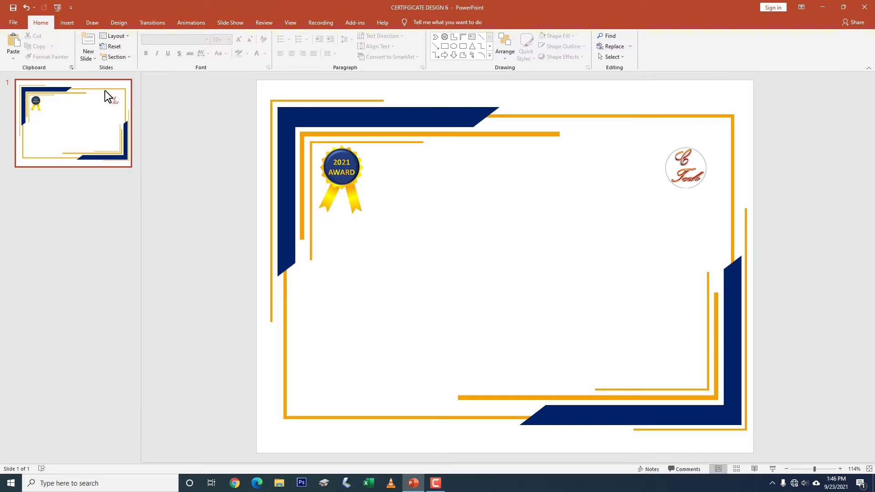
Step: Draw a text box across the slide and type CERTIFICATE
click(67, 23)
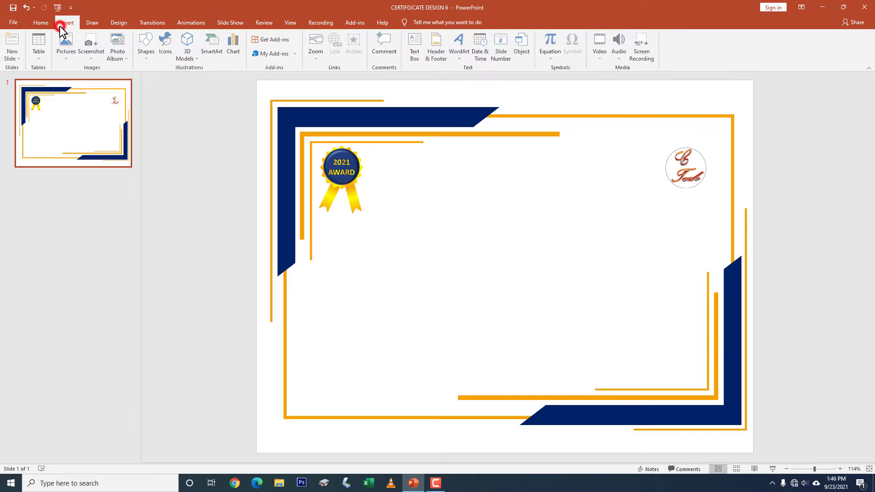
click(148, 56)
click(180, 78)
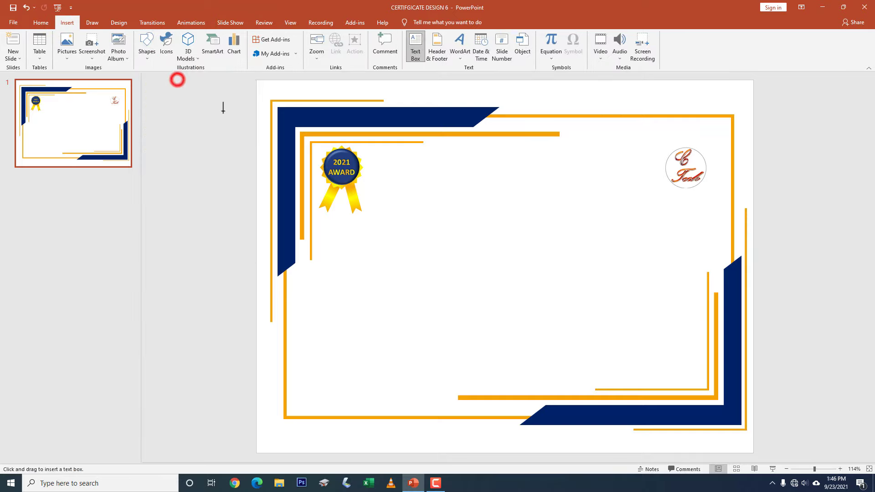
drag(393, 196, 686, 236)
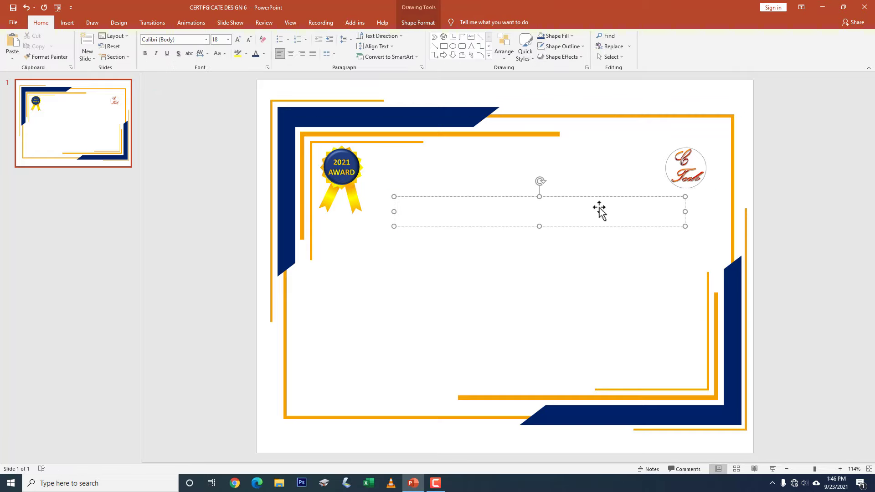
drag(591, 200, 560, 220)
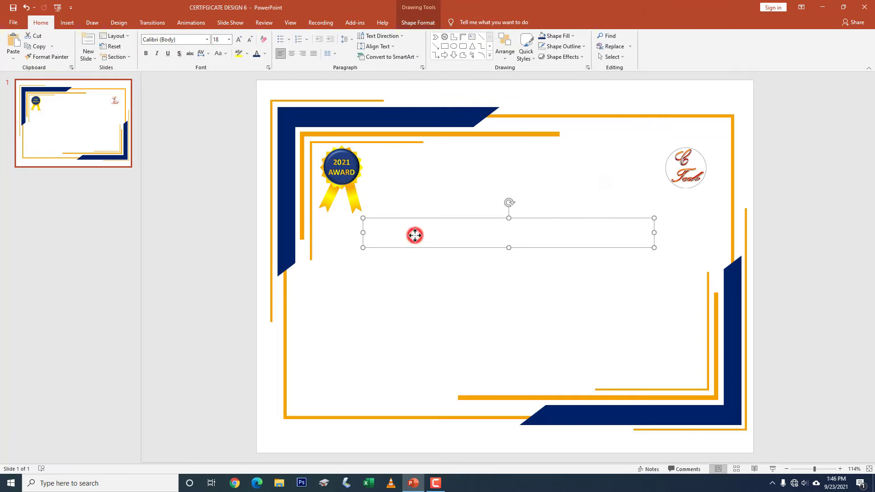
click(383, 231)
text(CERTIFICATE)
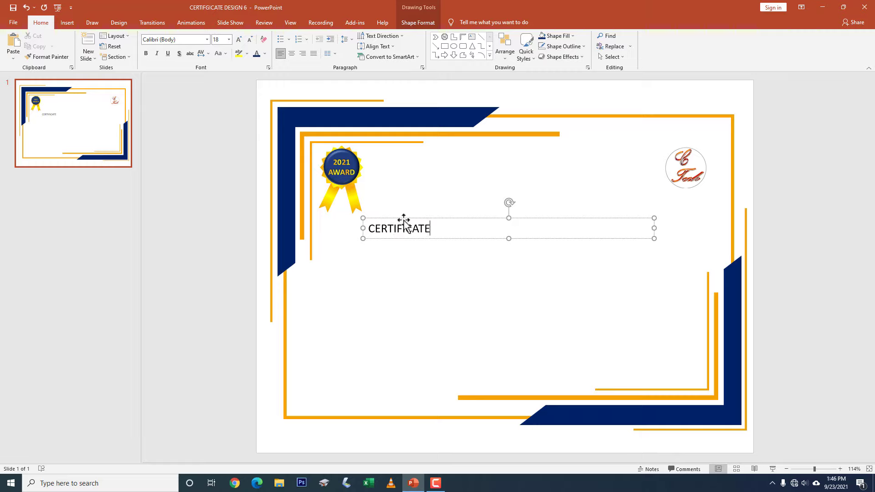
Step: Set CERTIFICATE to 48 pt Adobe Garamond Pro Bold with loose spacing near the top
click(238, 41)
click(237, 40)
click(238, 40)
click(238, 40)
click(237, 40)
click(238, 40)
click(238, 40)
click(238, 41)
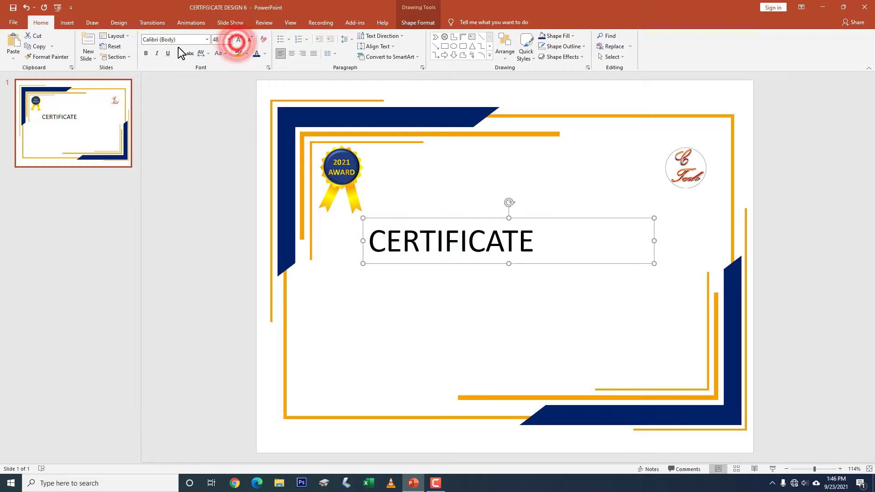
click(207, 39)
click(190, 170)
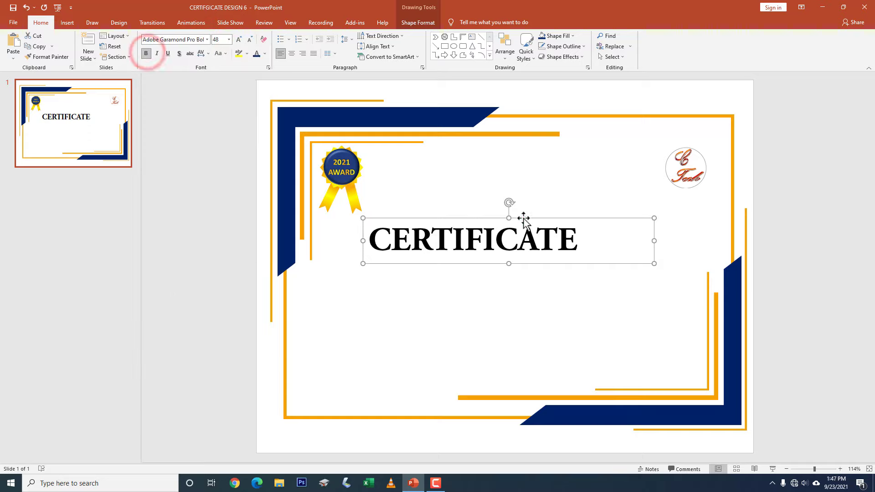
drag(577, 219, 612, 151)
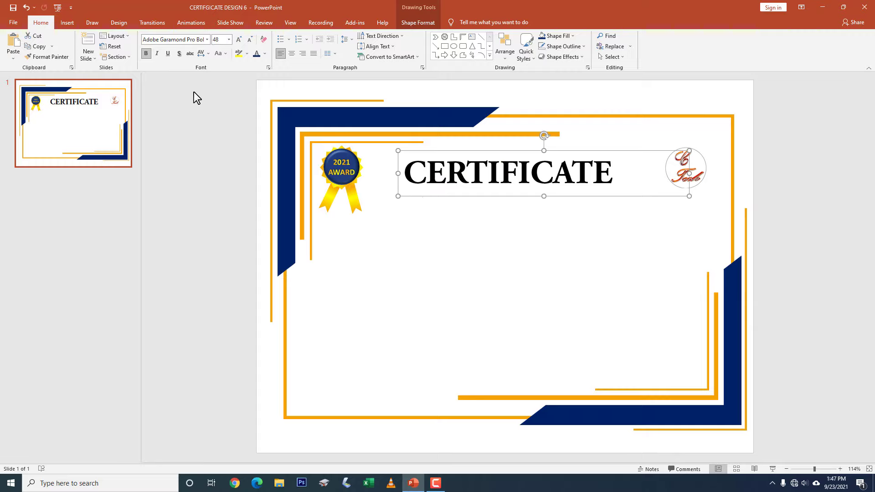
click(209, 55)
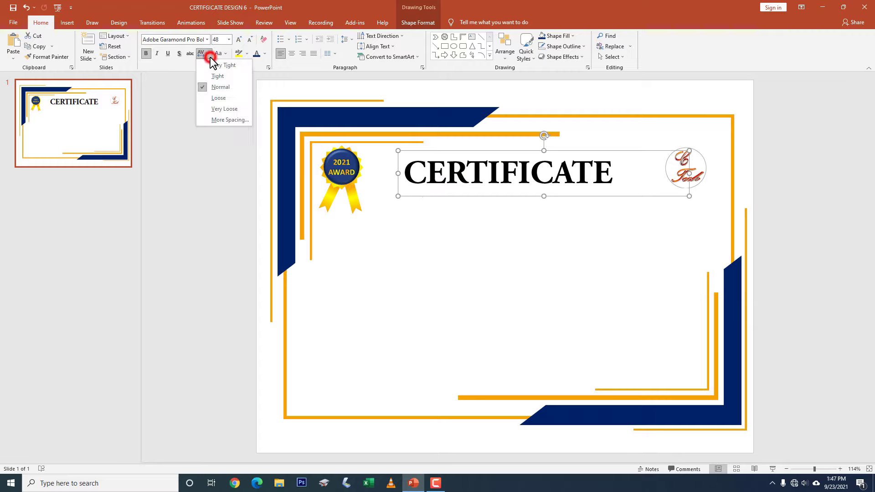
click(210, 100)
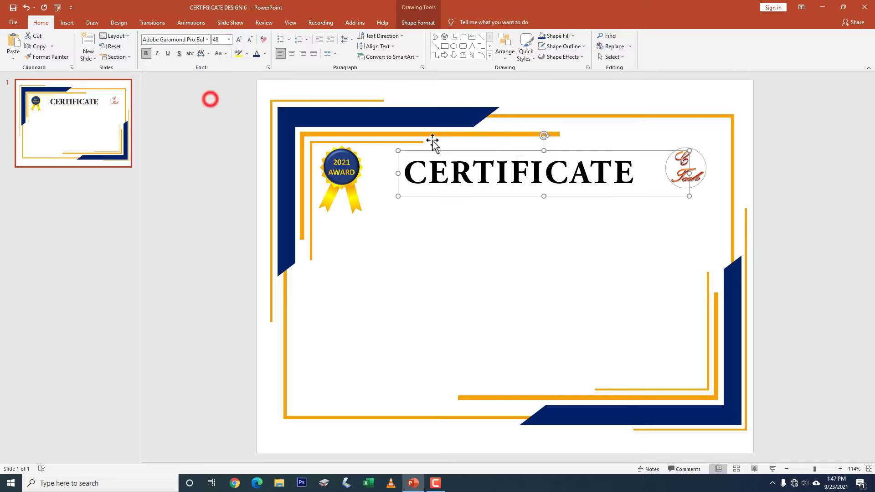
click(507, 151)
drag(507, 152, 494, 148)
Step: Duplicate the title box, paste 'OF APPRECIATION' into it with very wide letter spacing, and narrow the box
key(ctrl)
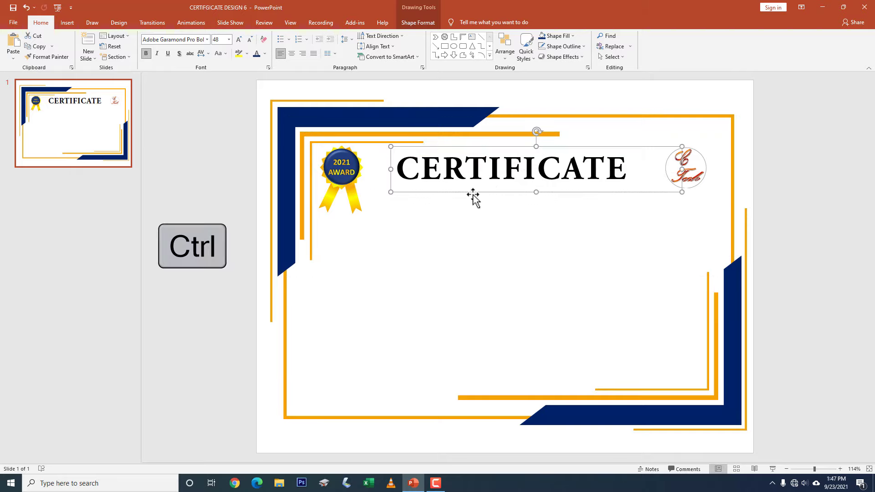
drag(473, 197, 475, 269)
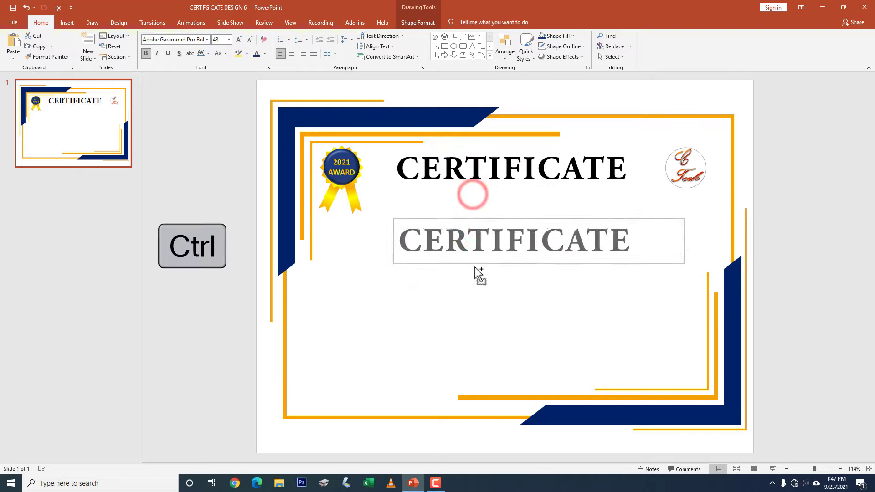
triple_click(623, 241)
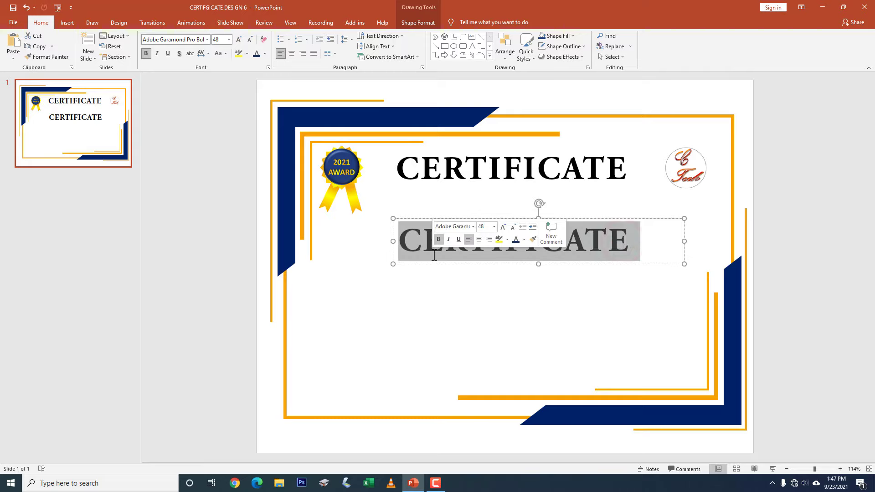
key(ctrl+v)
click(210, 56)
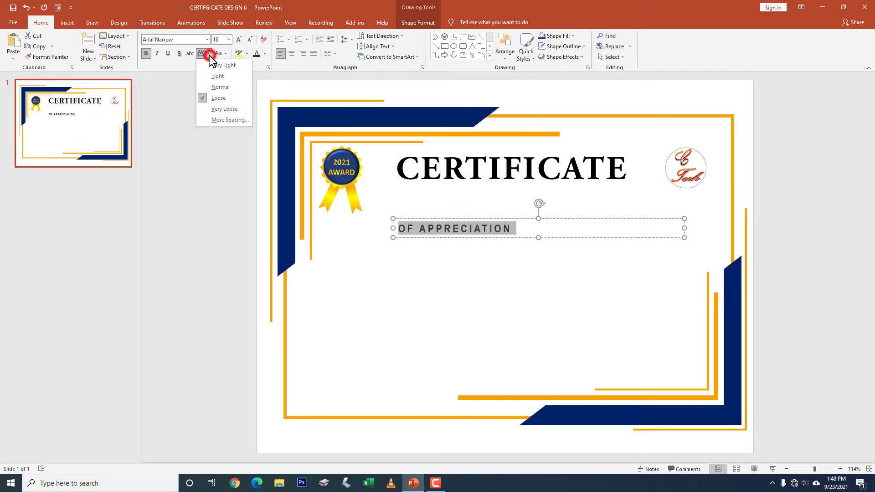
click(217, 110)
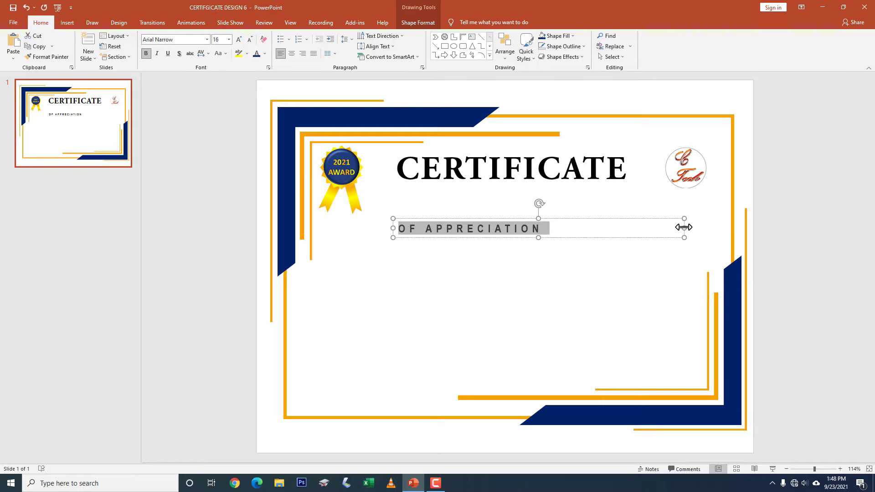
mouse_move(684, 228)
mouse_down()
mouse_move(553, 228)
mouse_move(555, 184)
mouse_up()
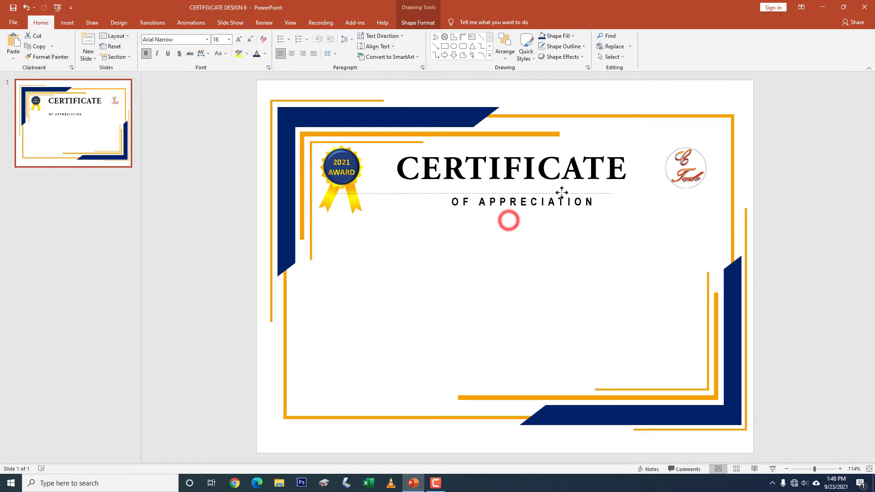
Step: Colour the CERTIFICATE heading dark navy blue
click(481, 155)
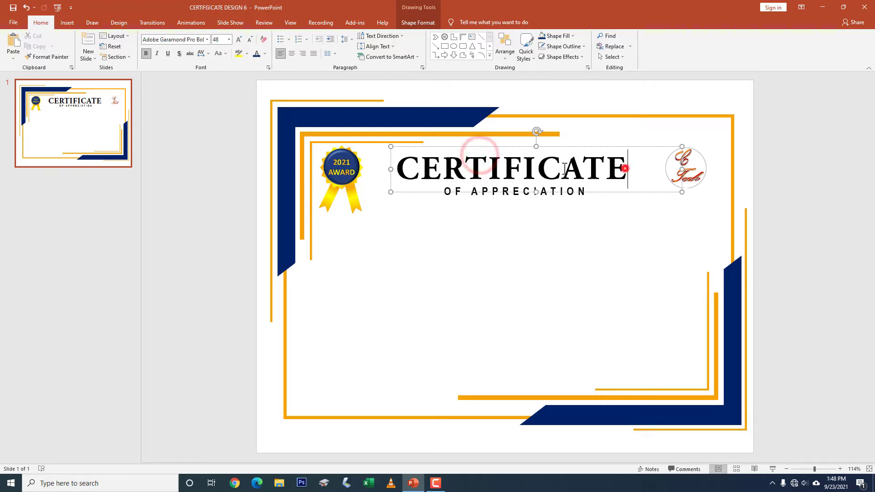
drag(625, 166, 389, 174)
click(418, 23)
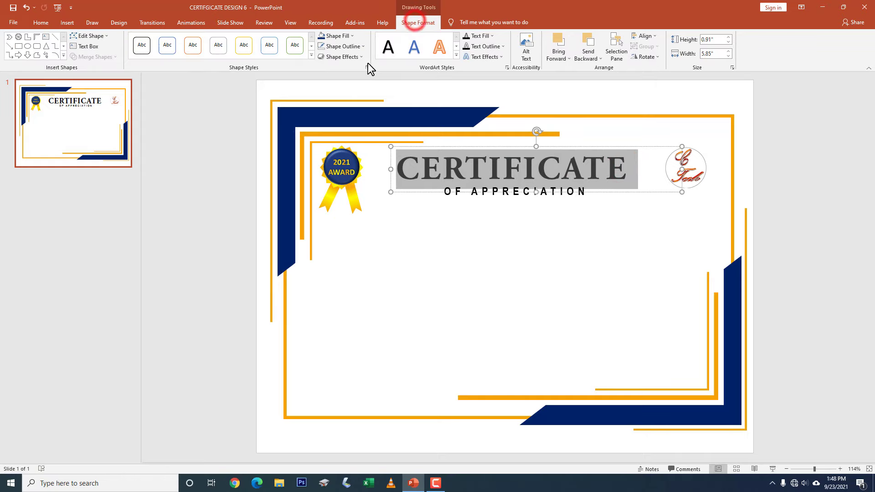
click(492, 37)
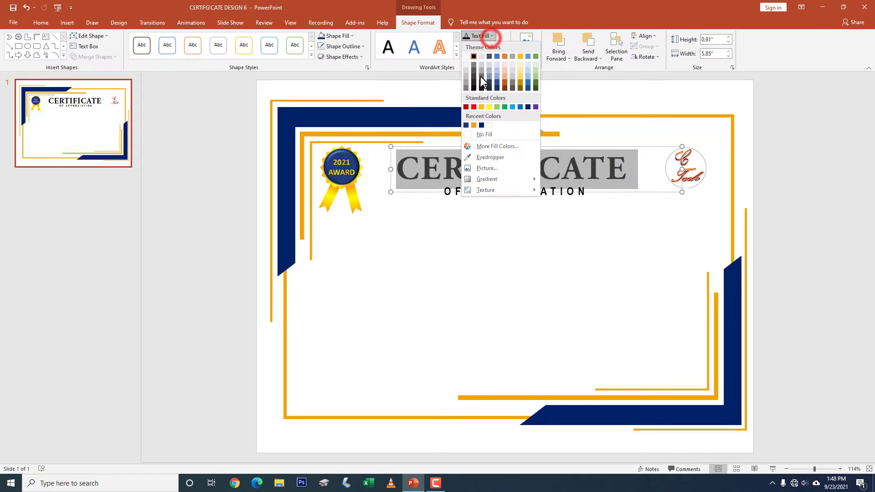
click(466, 126)
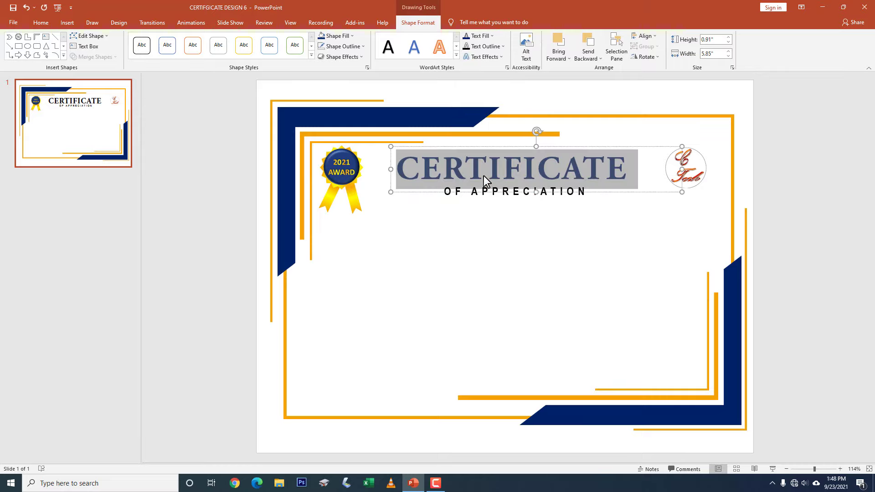
Step: Copy the OF APPRECIATION text box to a spot lower on the slide
click(483, 195)
triple_click(587, 195)
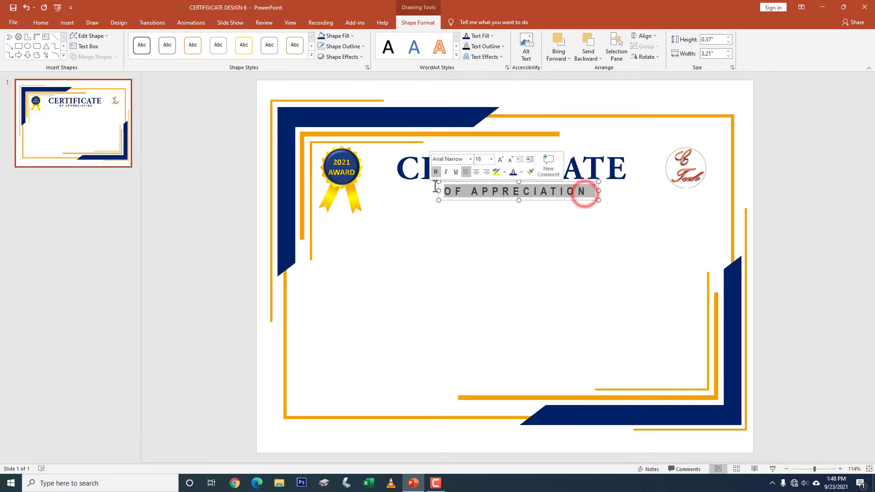
key(Escape)
key(Escape)
click(480, 194)
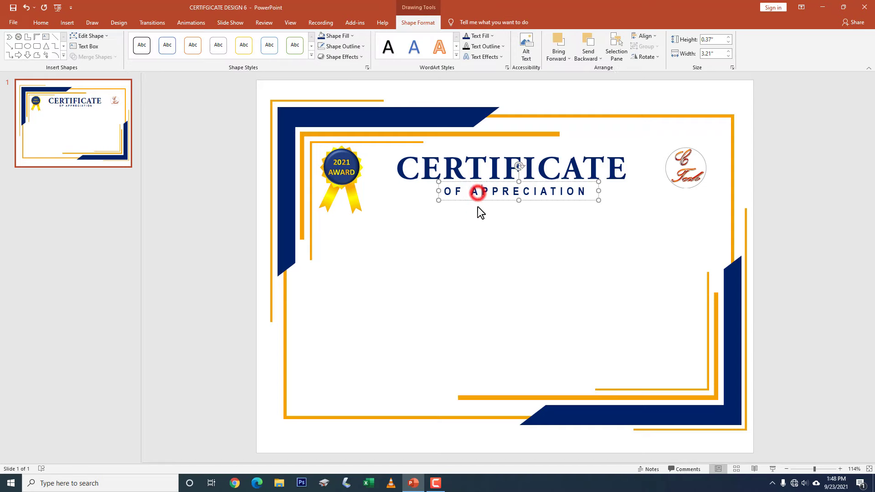
drag(479, 201, 466, 249)
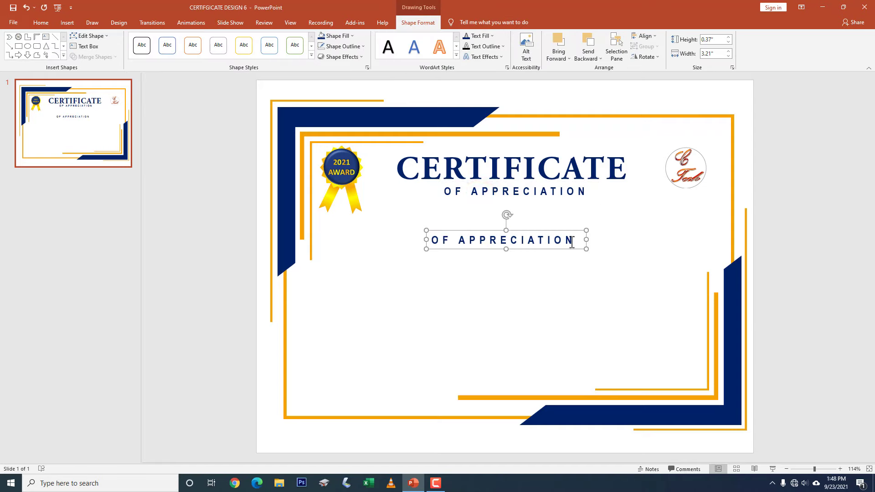
Step: Change the copy to 'PROUDLY PRESENTED TO' with Loose spacing at 20 pt, placed under the subtitle
triple_click(571, 241)
text(PROUDLY PRESENTED TO)
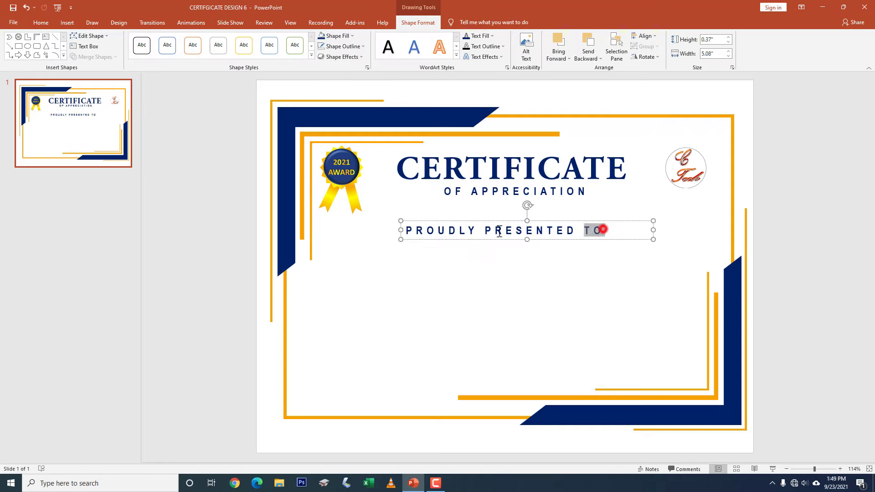
triple_click(604, 230)
click(43, 22)
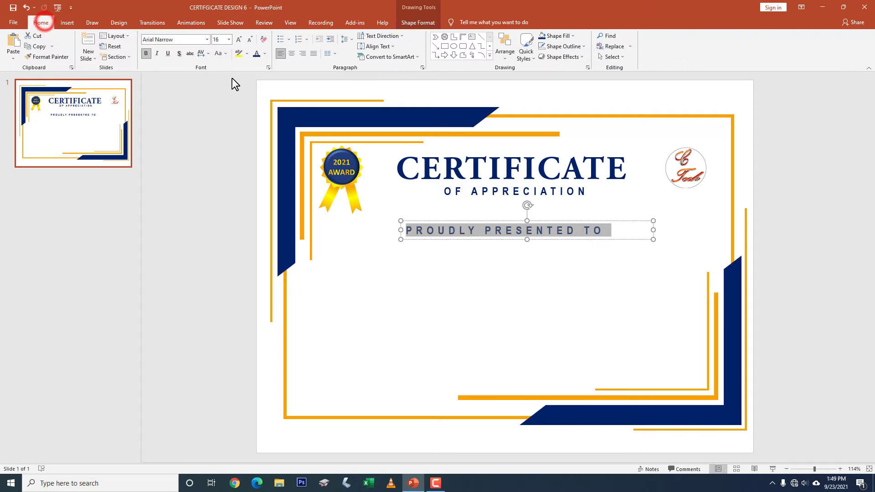
click(210, 56)
click(207, 87)
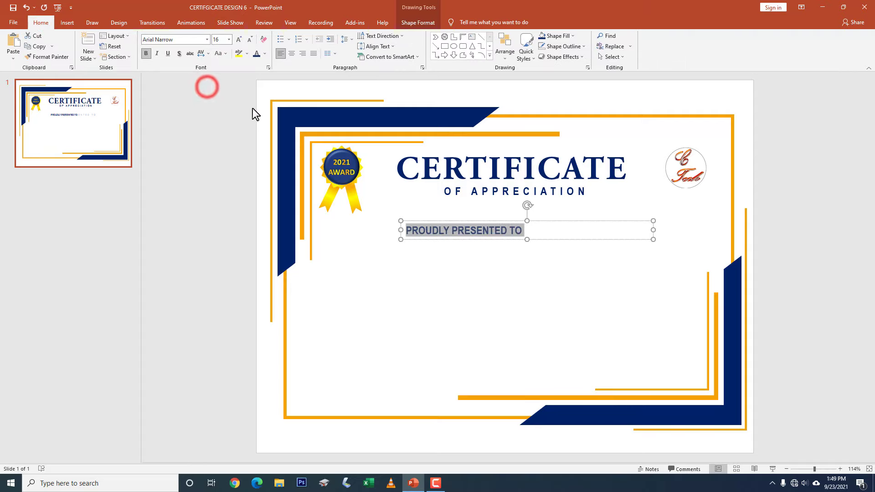
click(207, 56)
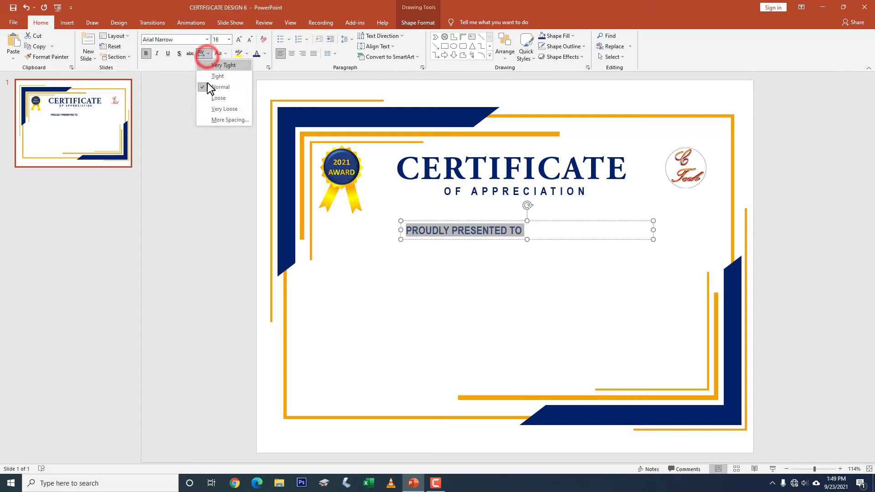
click(214, 100)
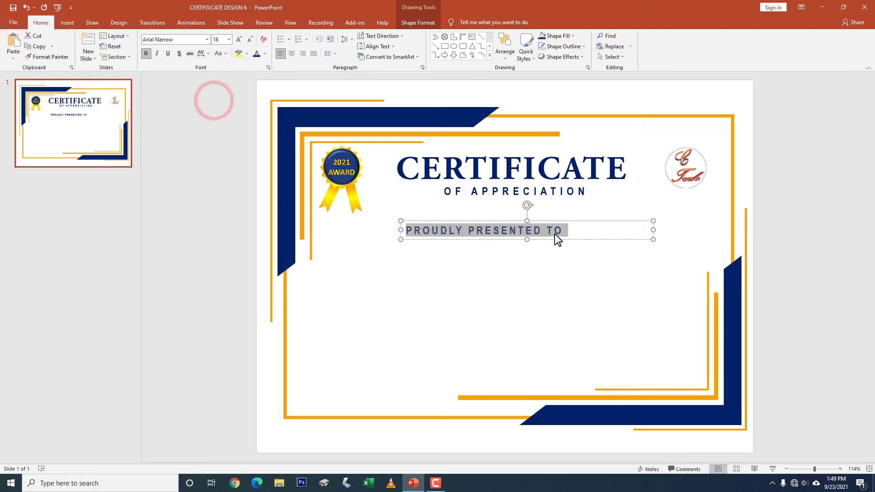
click(240, 40)
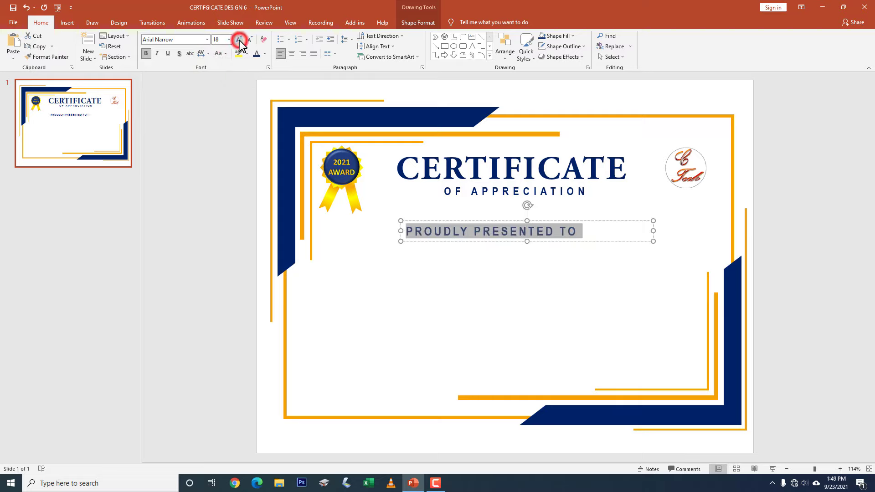
click(239, 39)
drag(575, 220, 588, 212)
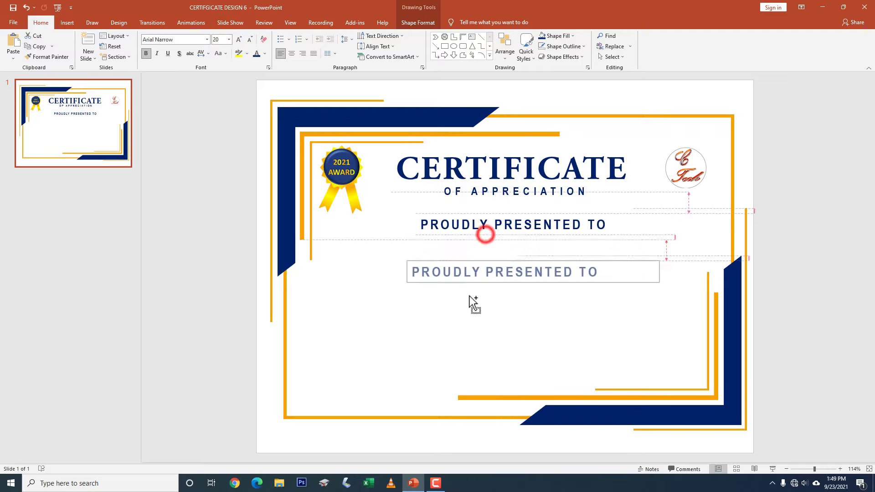
Step: Duplicate that line lower, type the recipient's name, and set it in BlackChancery at 54 pt
ctrl+drag(486, 234, 464, 299)
drag(581, 290, 390, 292)
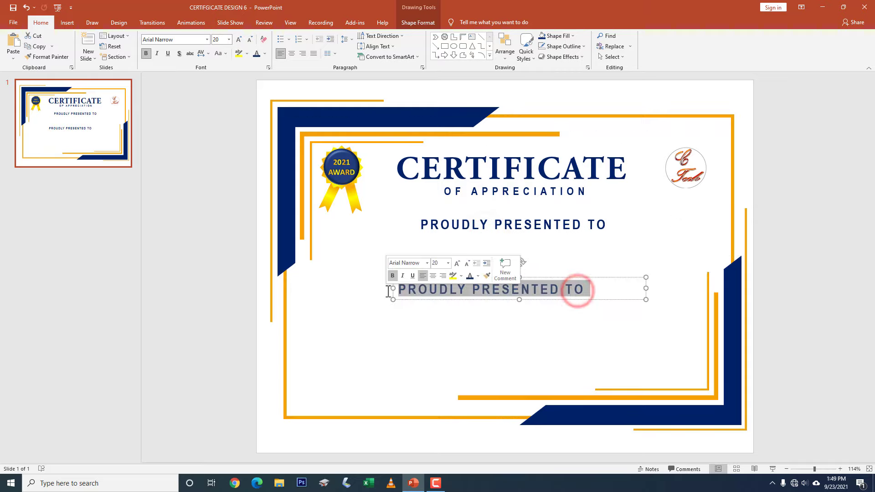
text(Neha Sharma)
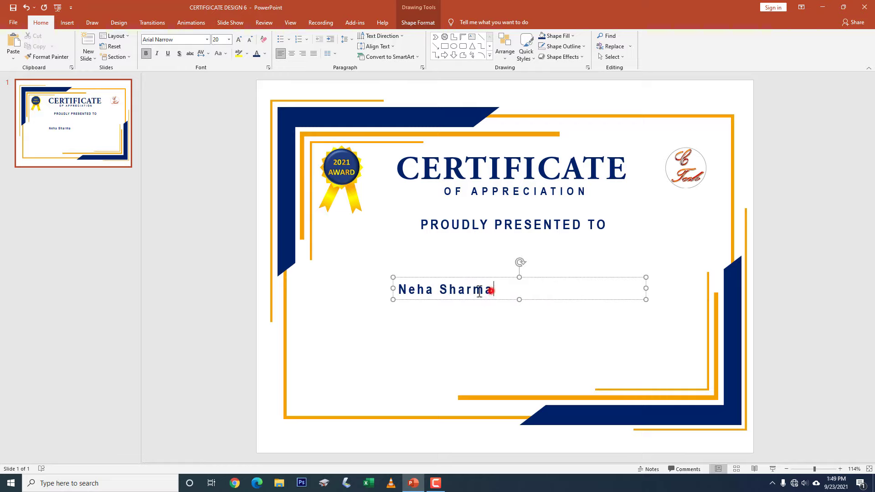
triple_click(491, 291)
click(206, 39)
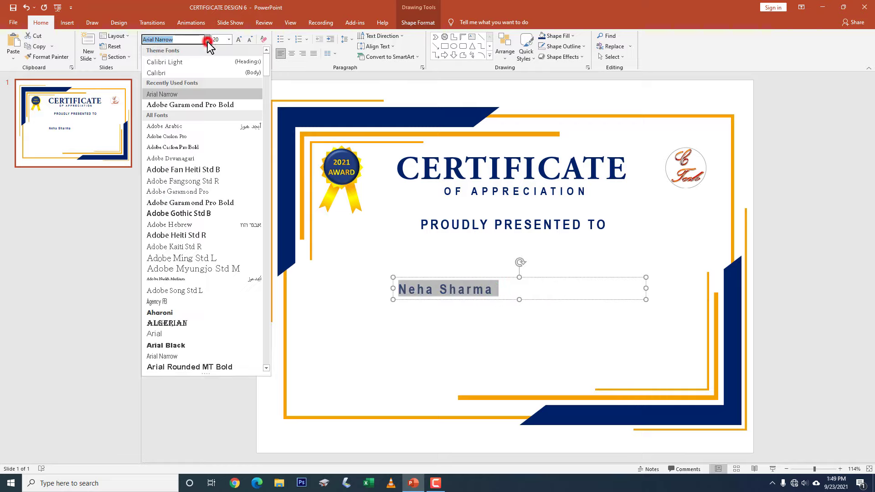
scroll(183, 158, down, 10)
click(180, 155)
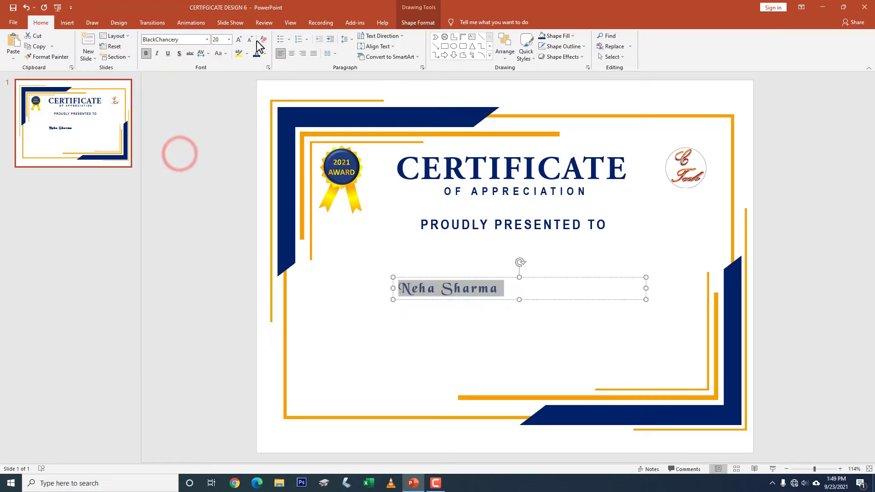
click(240, 40)
double_click(240, 41)
double_click(240, 40)
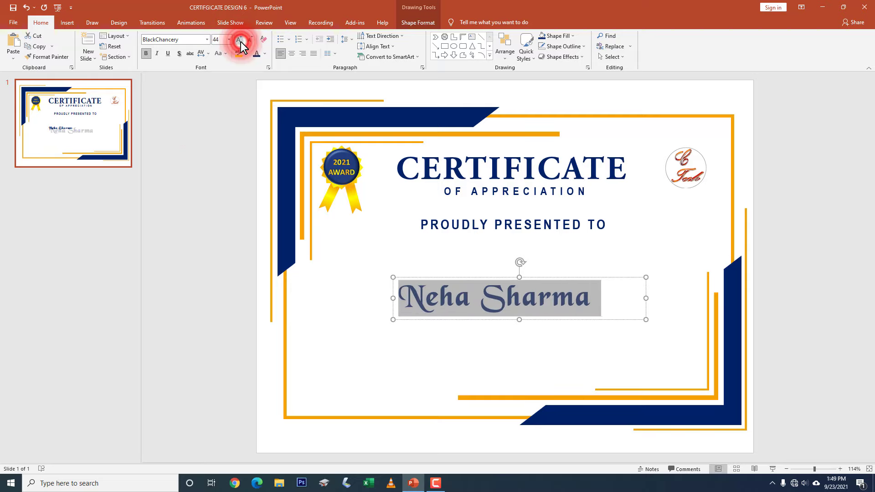
double_click(240, 40)
click(240, 40)
click(67, 22)
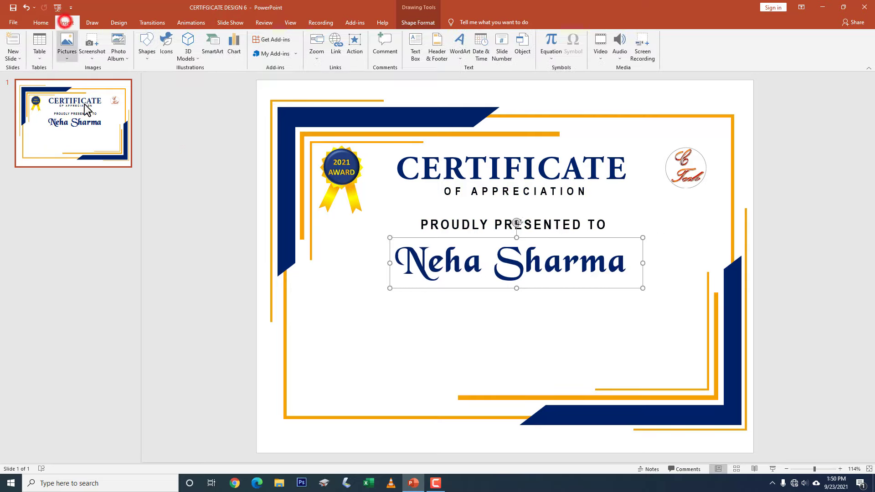
click(148, 57)
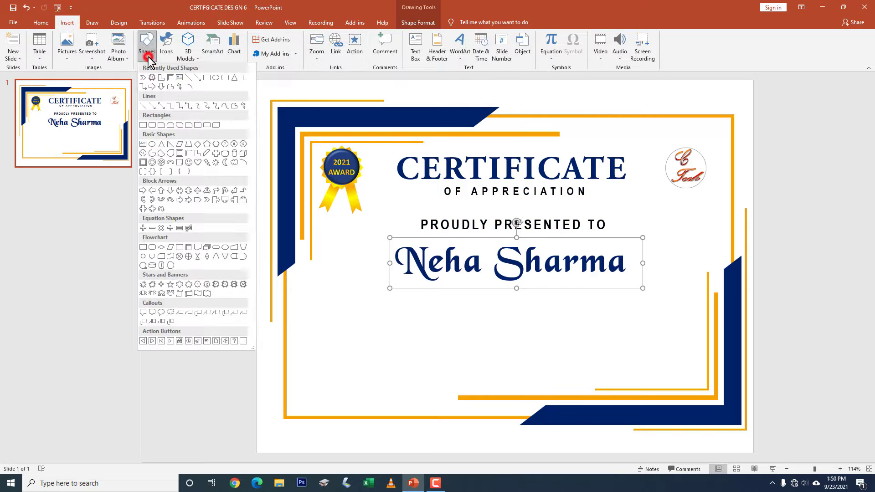
Step: Draw a horizontal line under the recipient's name, 1½ pt thick and dark navy
click(189, 78)
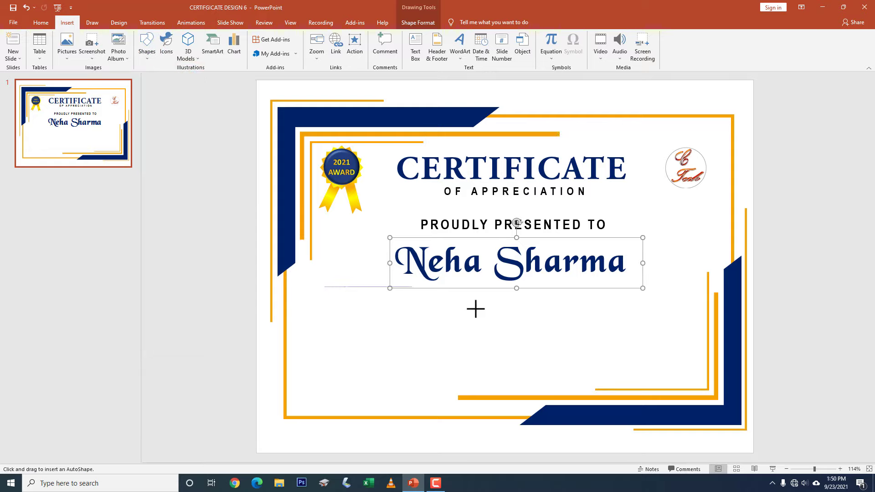
drag(692, 324, 694, 325)
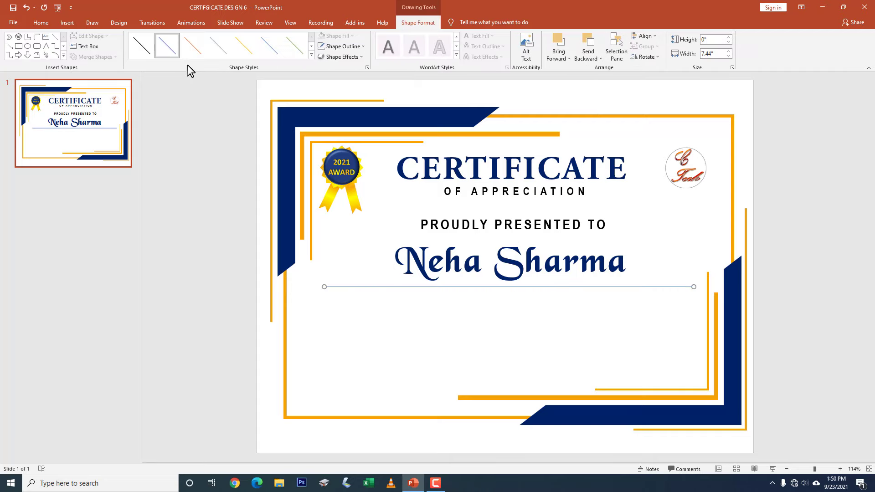
mouse_move(341, 179)
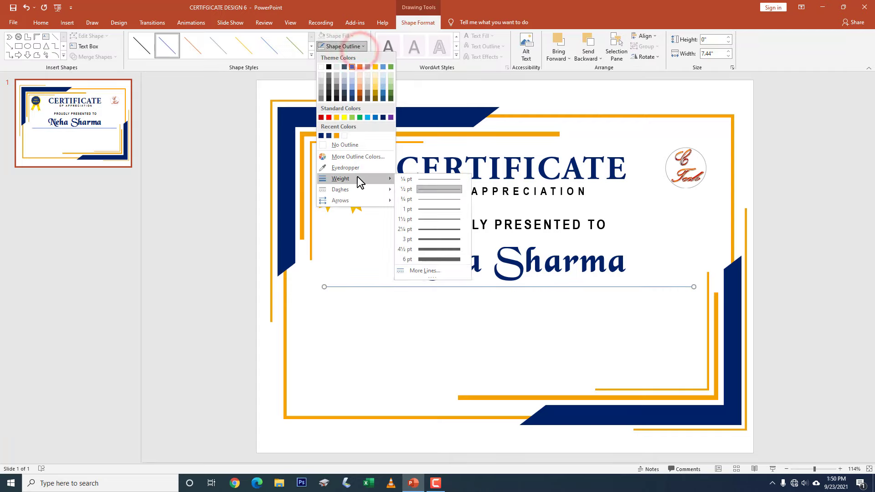
click(434, 224)
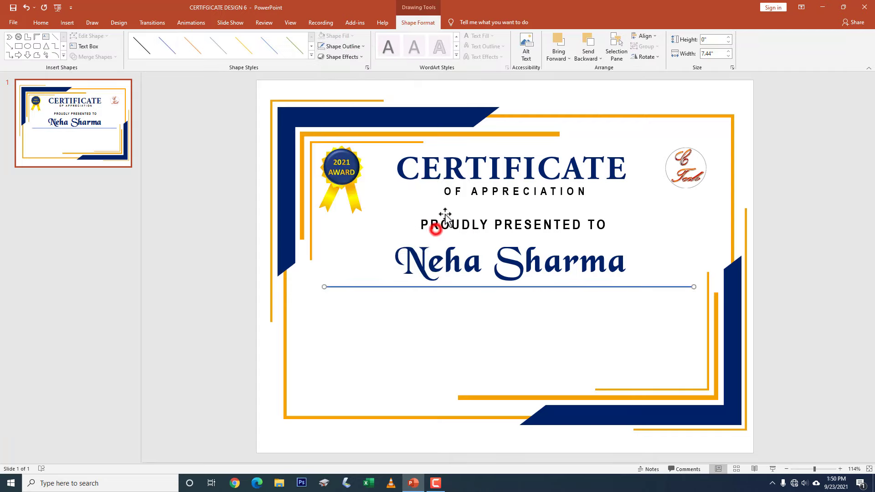
click(359, 50)
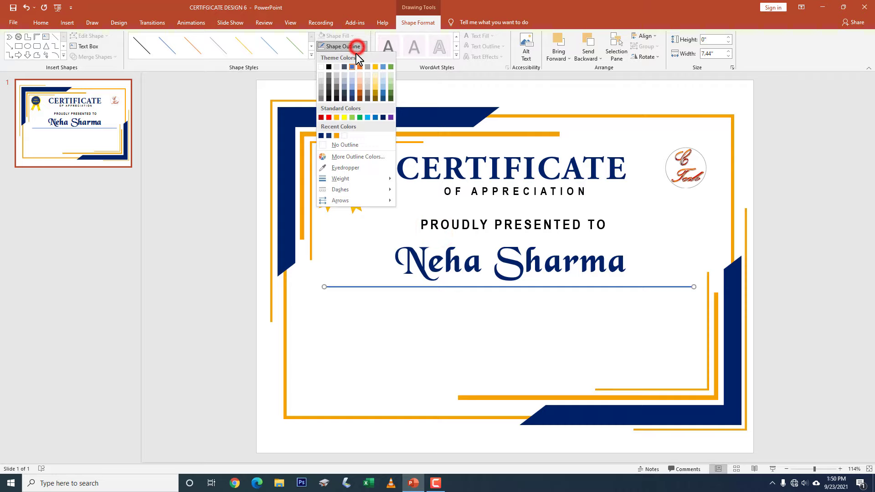
click(329, 135)
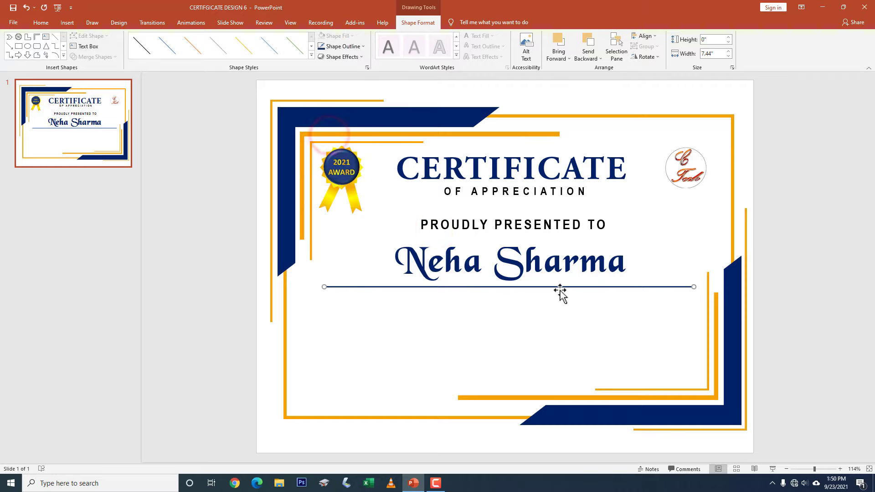
click(470, 340)
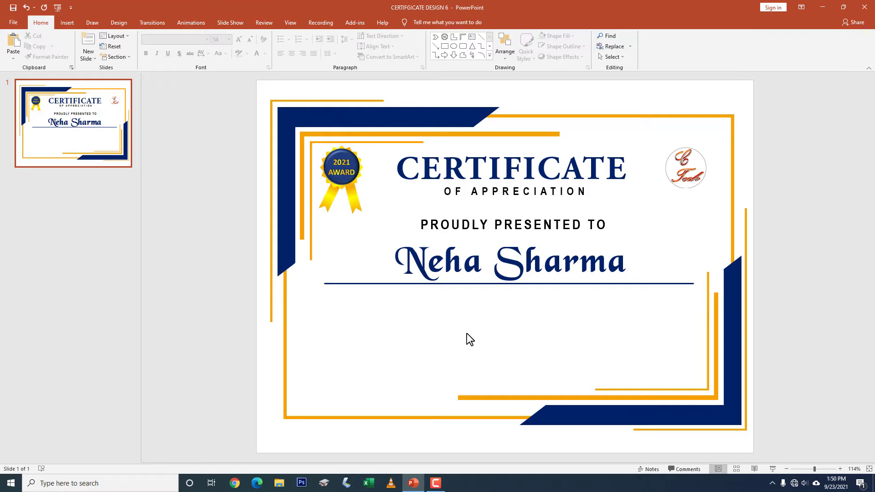
Step: Add 'For Successfully Completing' in Adobe Devanagari below the underline, then place a copy just beneath it
drag(498, 218, 472, 367)
mouse_move(595, 319)
mouse_down()
mouse_move(395, 340)
mouse_move(601, 321)
mouse_up()
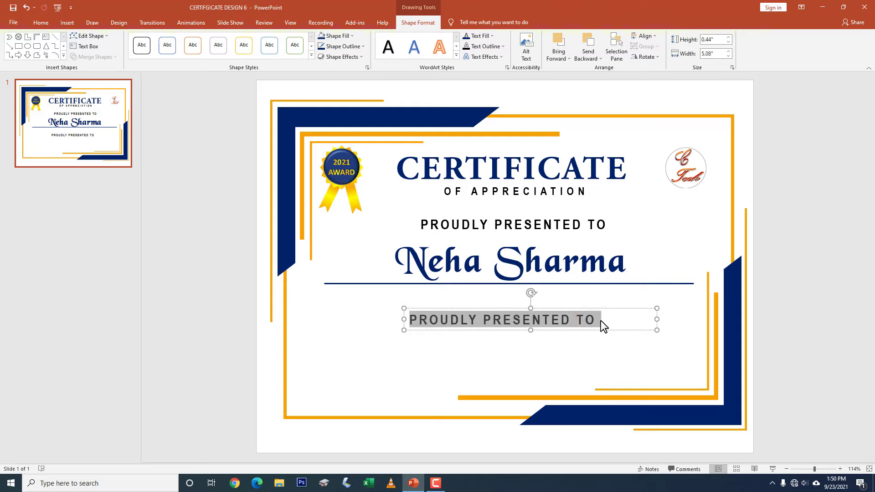
text(For )
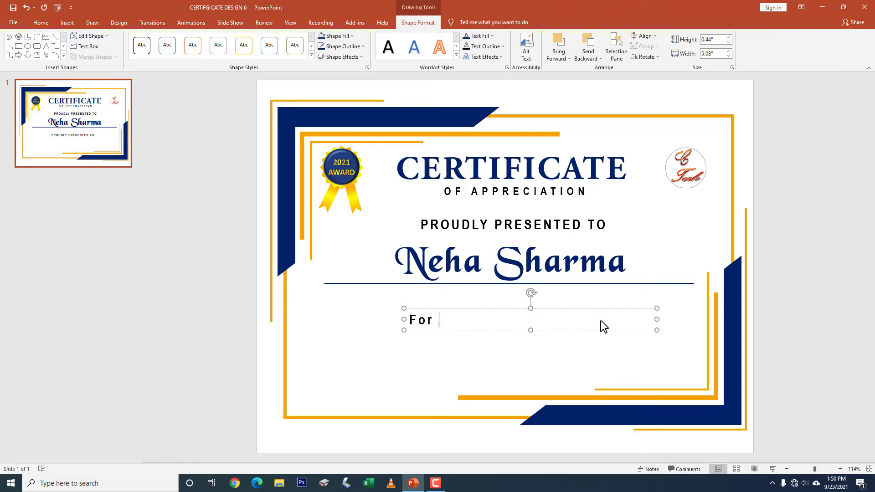
text(Successfully Completing)
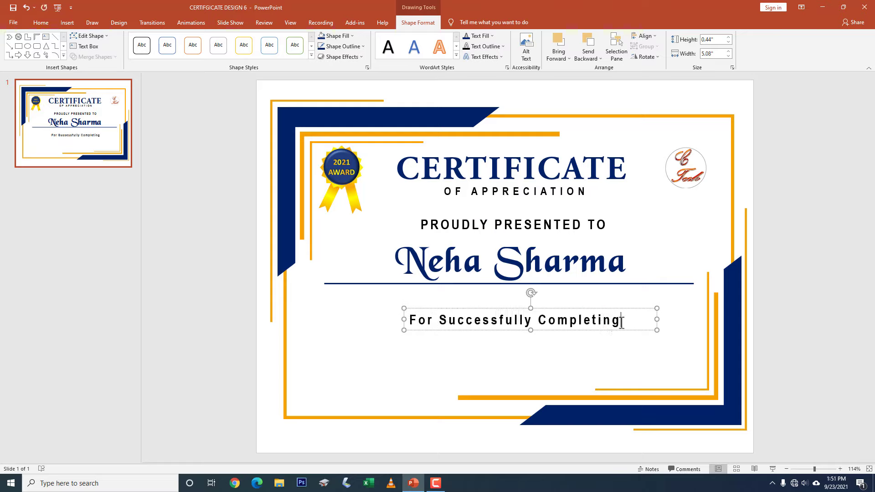
drag(620, 320, 369, 323)
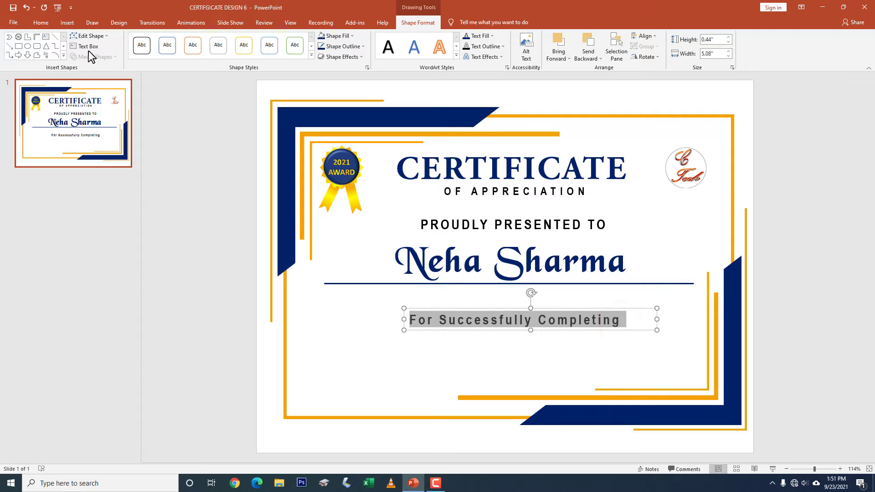
click(50, 23)
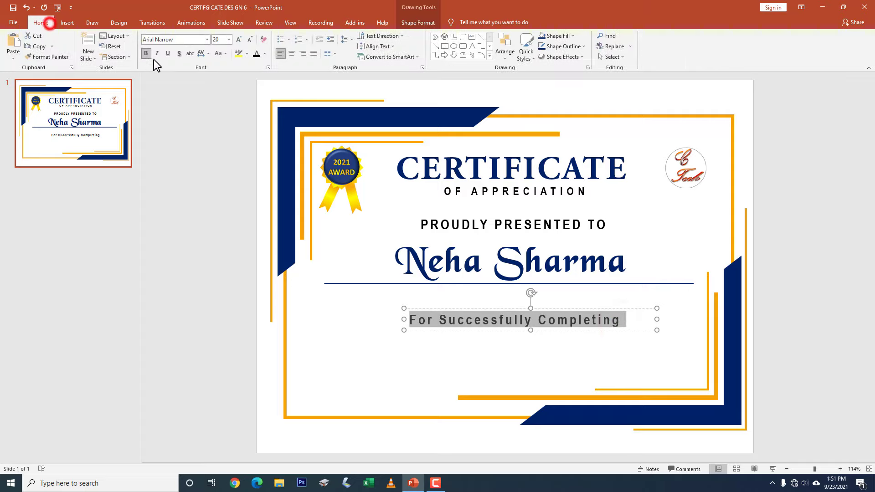
click(207, 40)
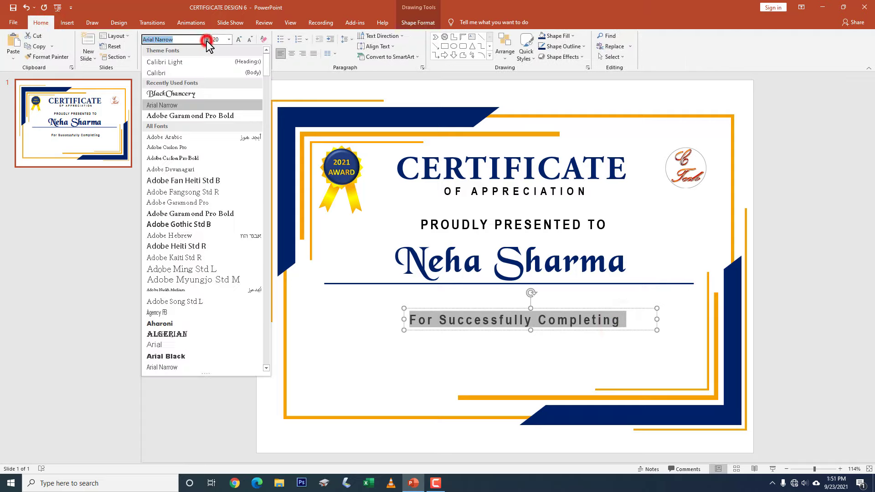
click(180, 170)
drag(557, 310, 557, 293)
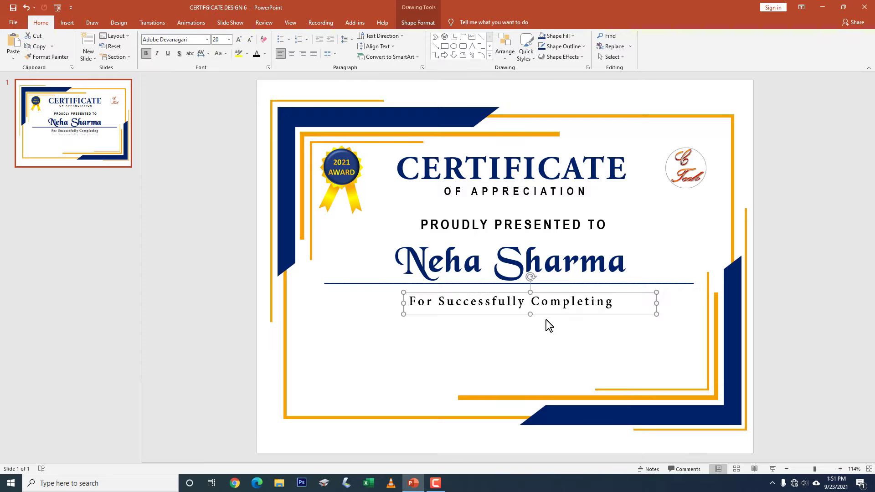
triple_click(603, 302)
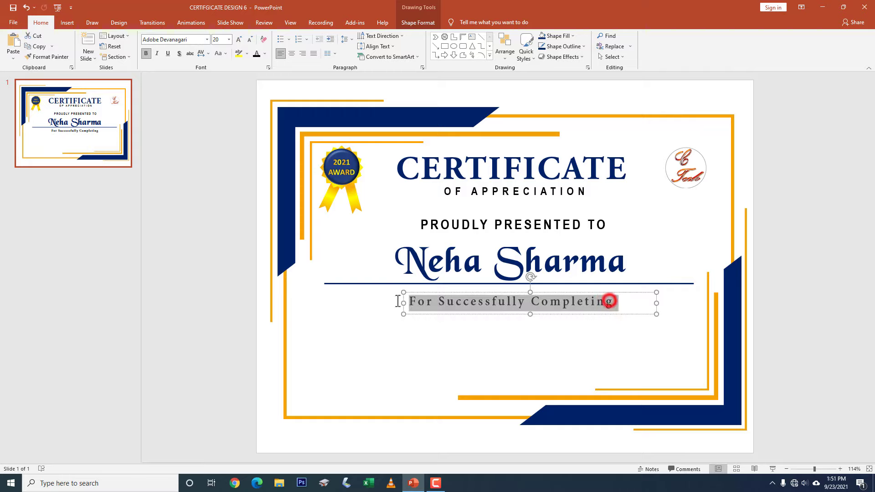
drag(513, 314, 582, 334)
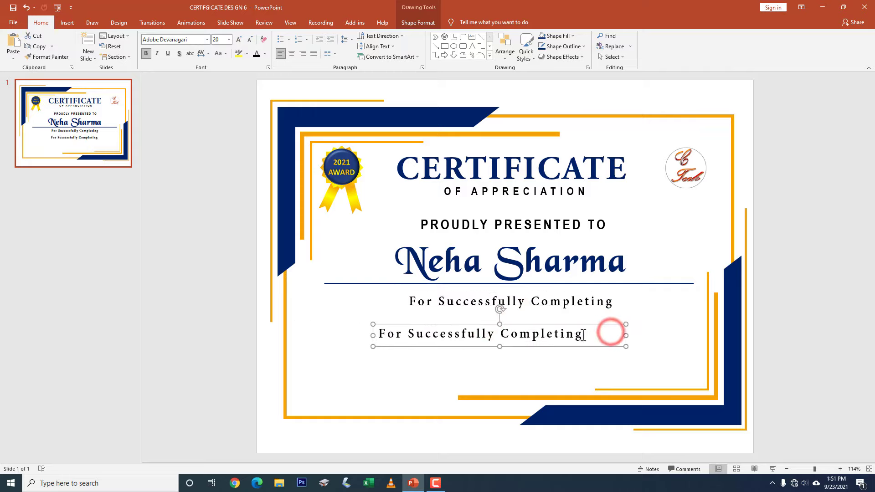
Step: Change the copy to 'Fundamental of Computer Application', centred below, in dark blue at 36 pt
triple_click(581, 334)
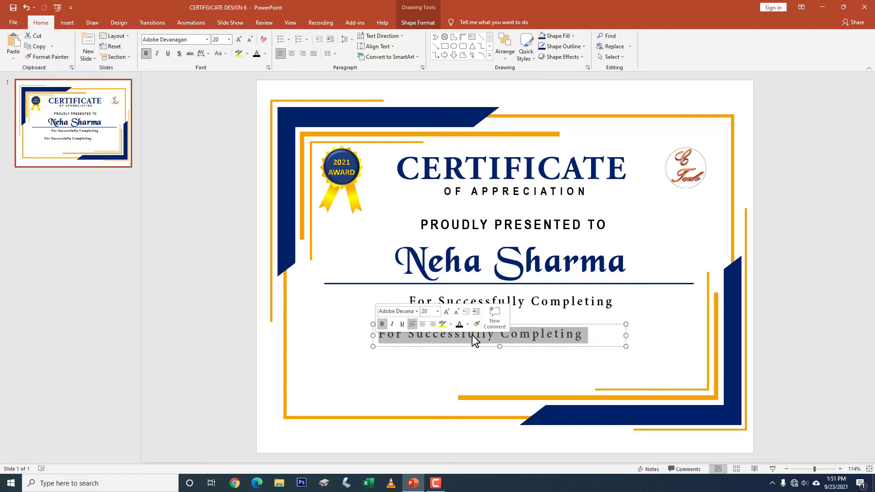
text(Fundamental of Computer Application)
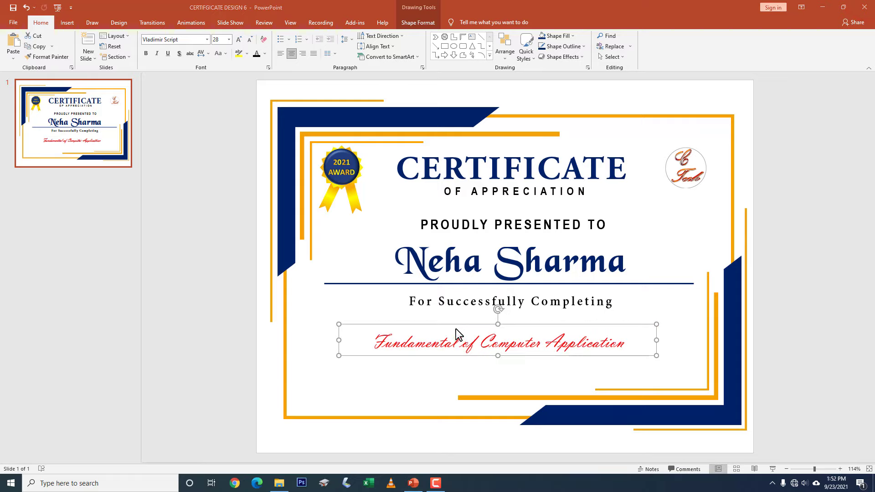
drag(455, 325, 455, 319)
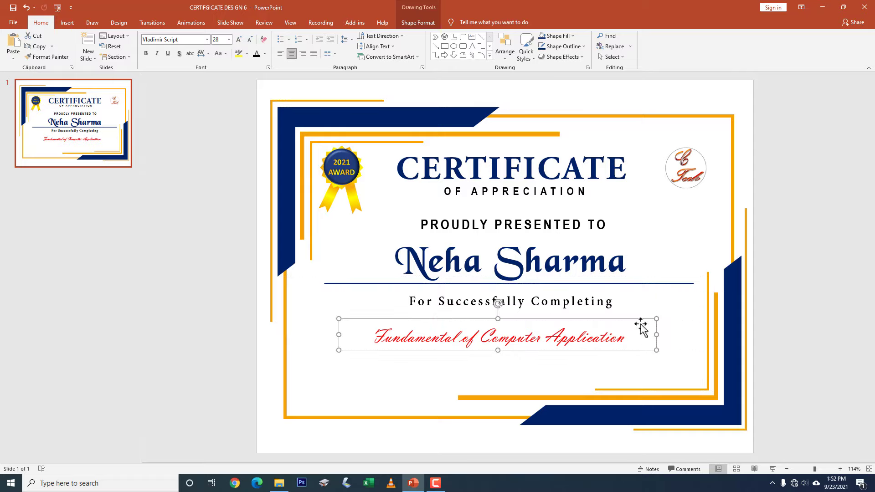
drag(628, 320, 630, 319)
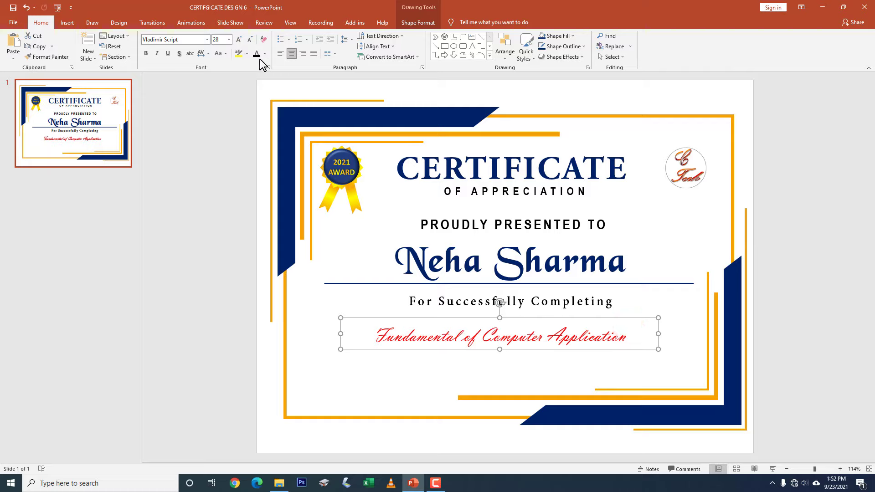
click(265, 54)
click(254, 142)
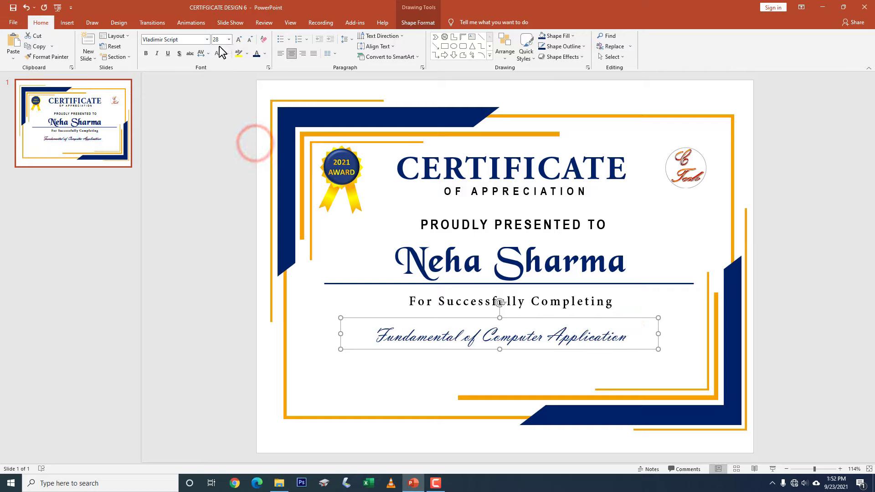
click(238, 40)
click(238, 40)
click(390, 244)
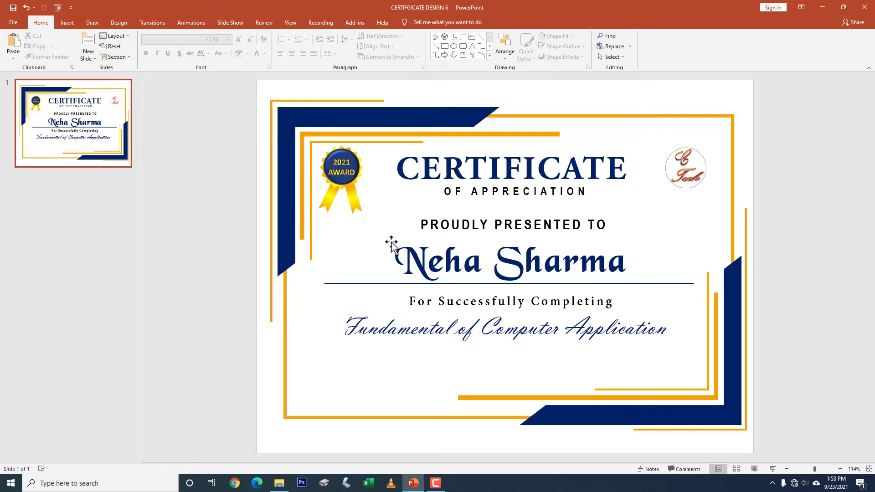
Step: Draw a short horizontal line at the lower left and copy it to the lower right
click(67, 22)
click(152, 60)
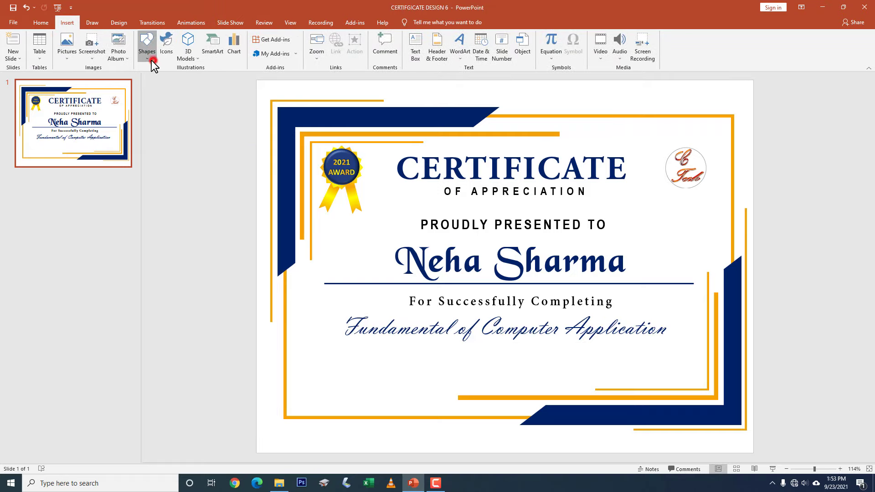
click(190, 82)
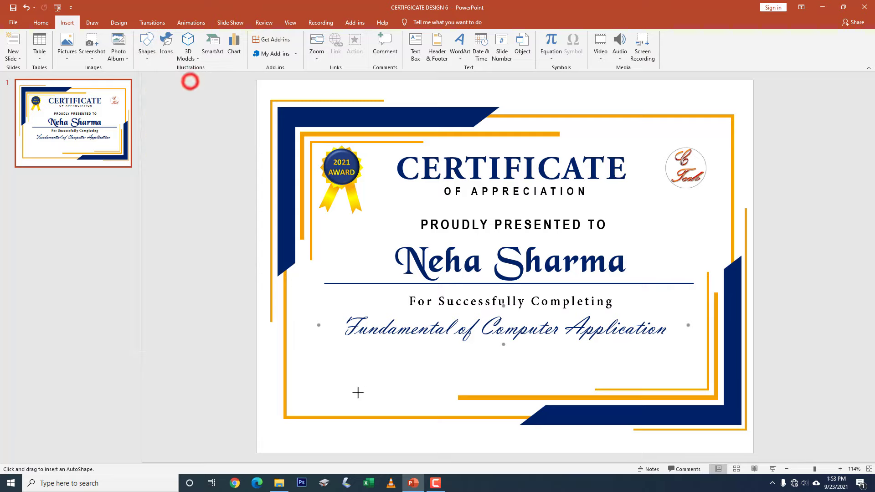
drag(308, 361, 367, 360)
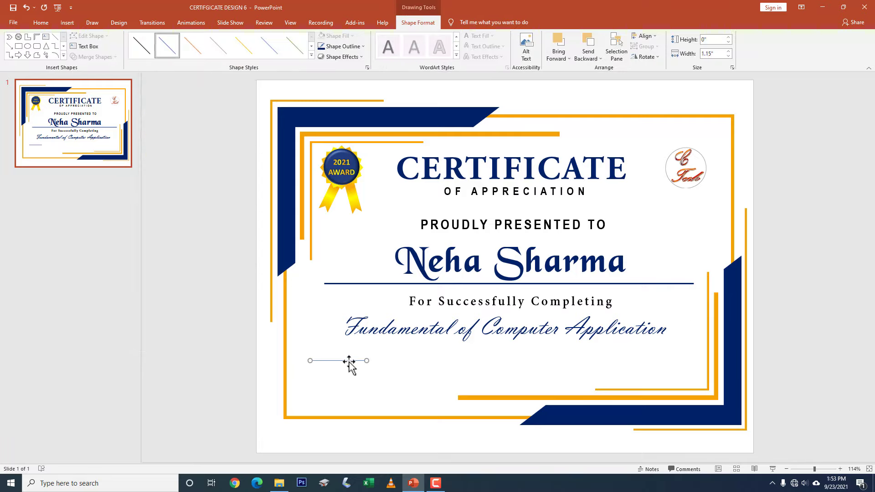
drag(349, 363, 651, 365)
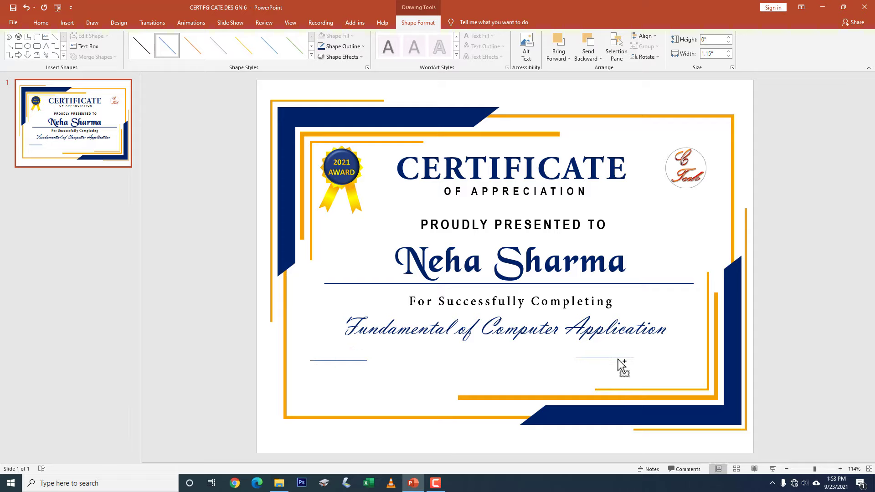
drag(651, 365, 687, 360)
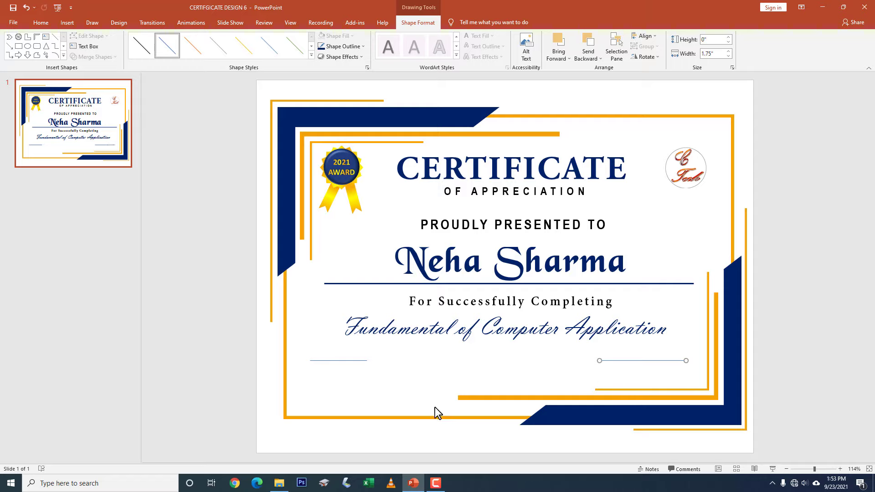
click(66, 23)
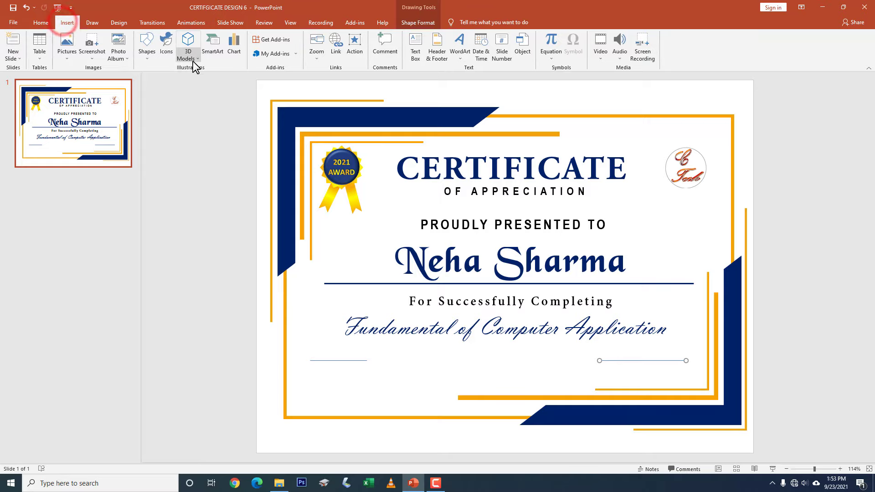
Step: Add a DATE label under the left line and a SIGNATURE label under the right line
click(152, 58)
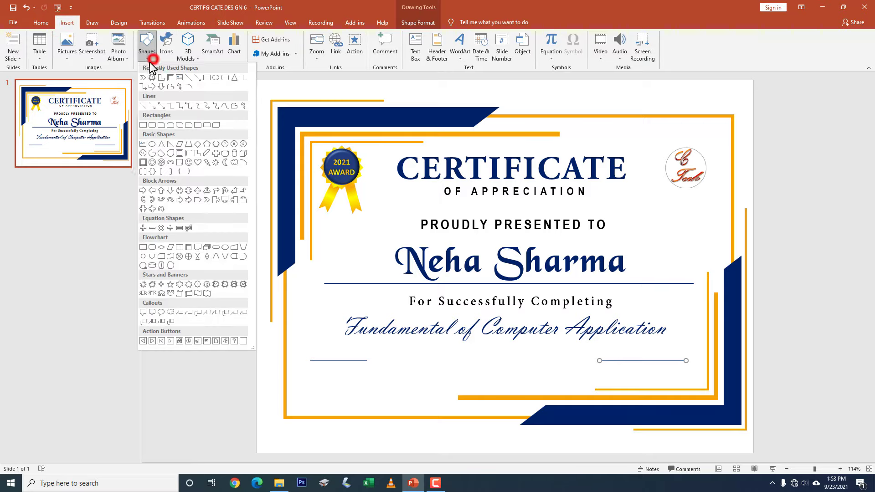
click(178, 78)
drag(302, 368, 406, 392)
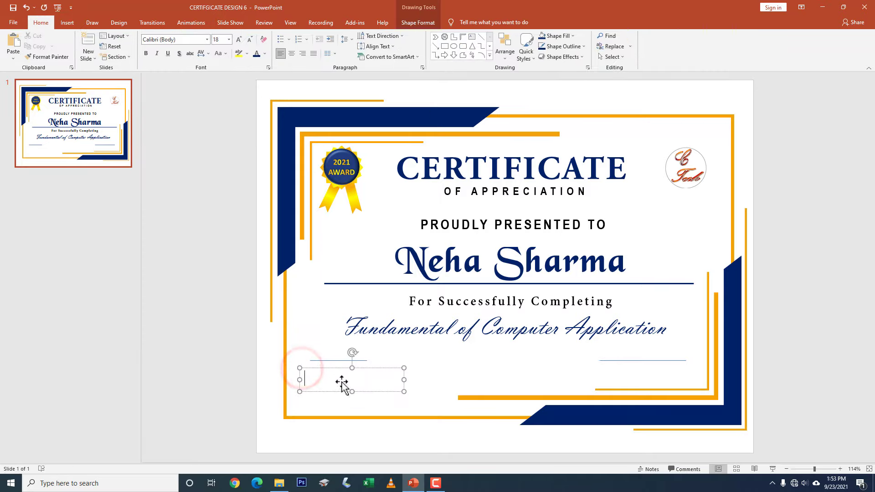
text(DATE)
drag(381, 360, 674, 369)
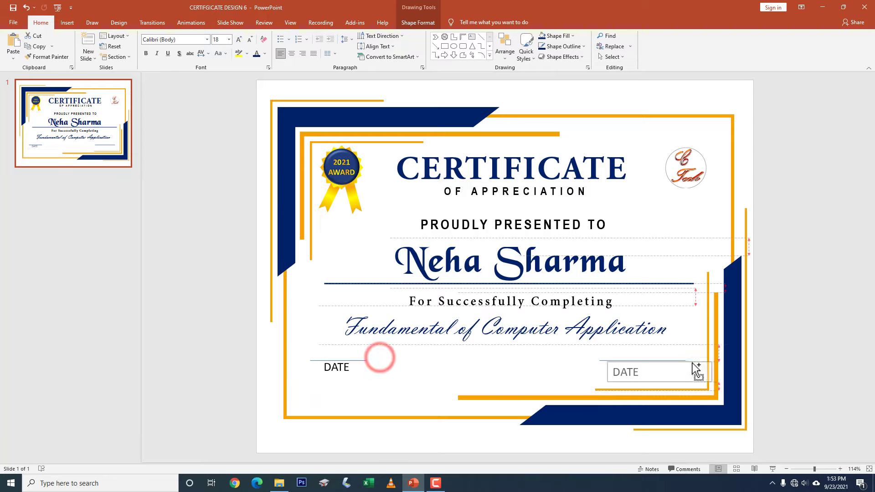
double_click(632, 372)
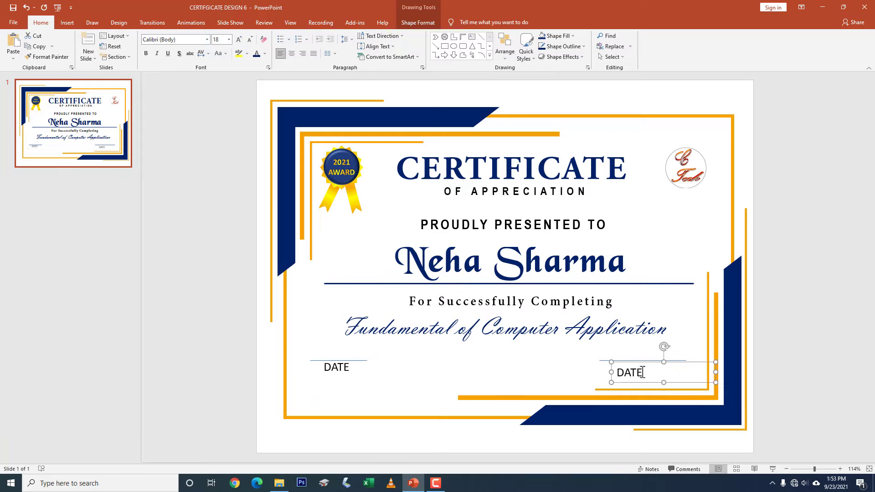
text(SIGNATURE)
click(765, 386)
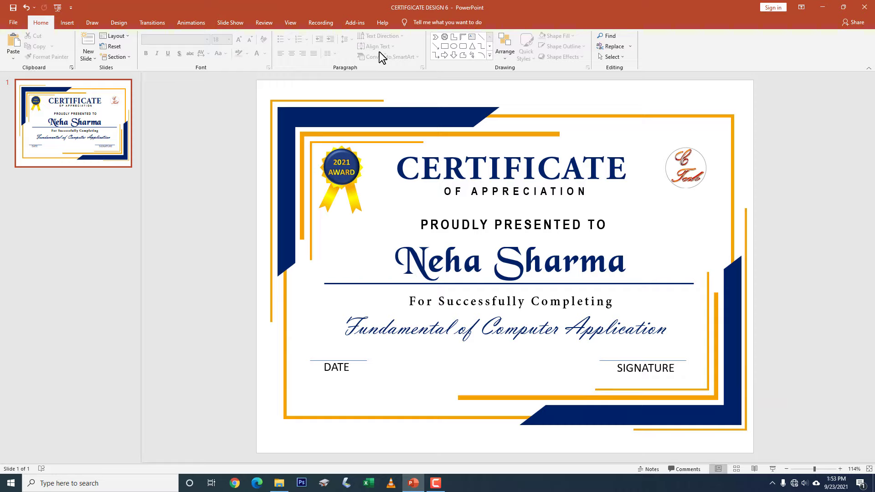
click(119, 23)
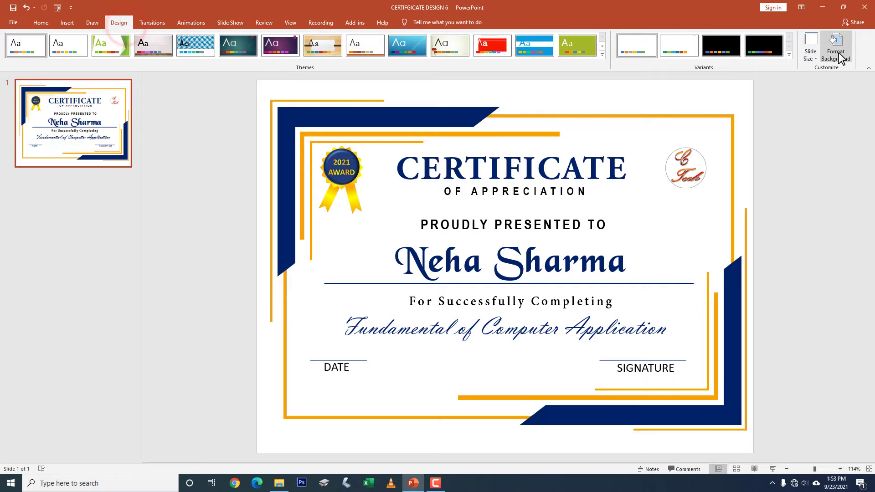
Step: Set the slide background to the fine dotted Pattern fill and close the Format Background pane
click(838, 53)
click(775, 167)
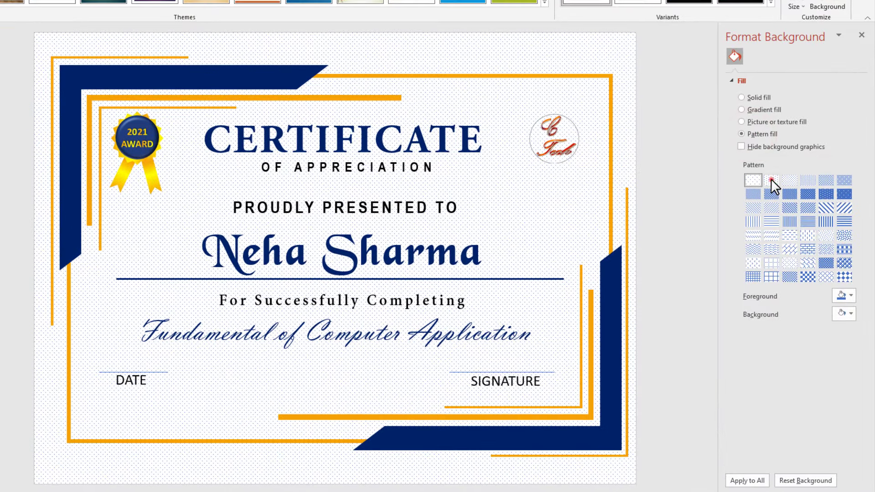
click(771, 178)
click(756, 179)
click(862, 35)
click(799, 157)
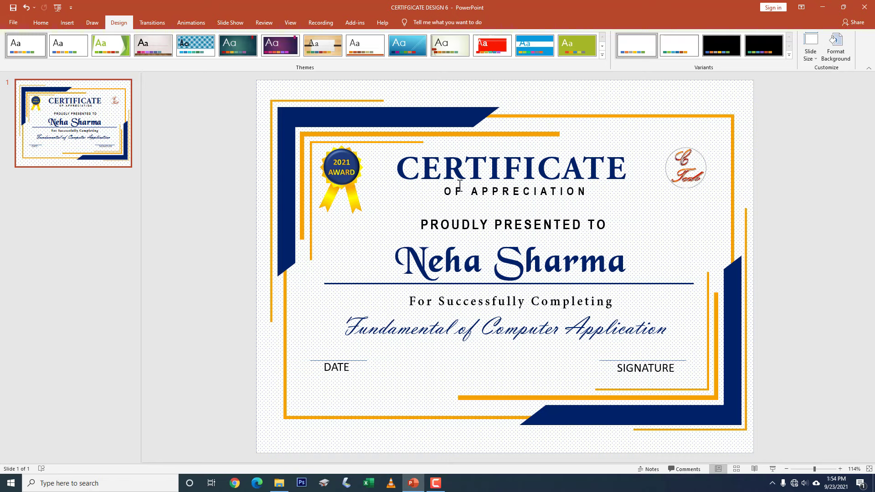
Step: Save only the current slide to Documents as a JPEG File Interchange Format image
click(8, 25)
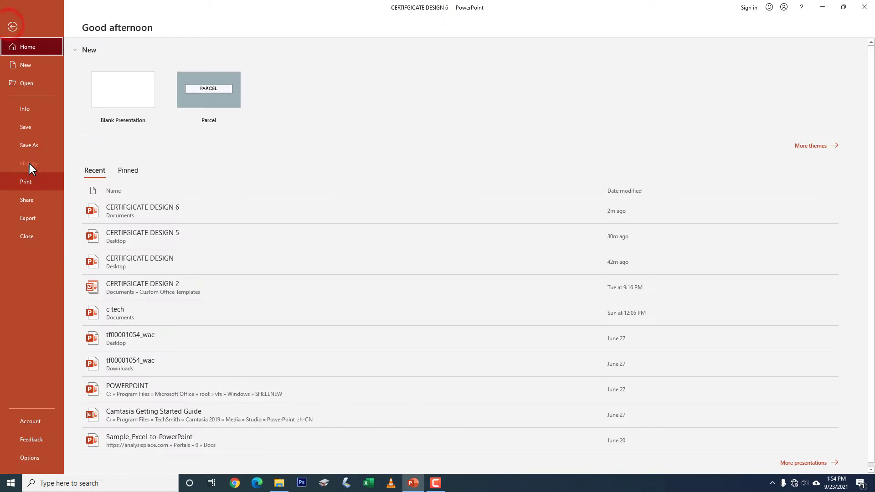
click(31, 148)
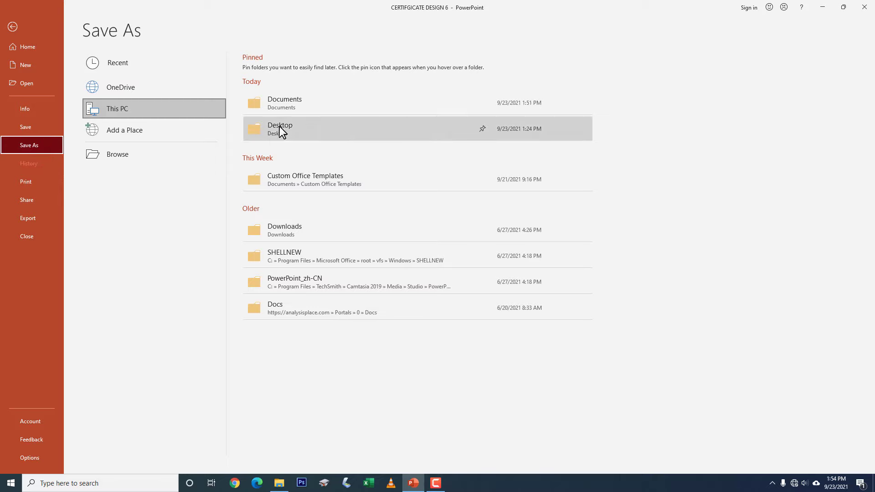
click(314, 113)
click(104, 196)
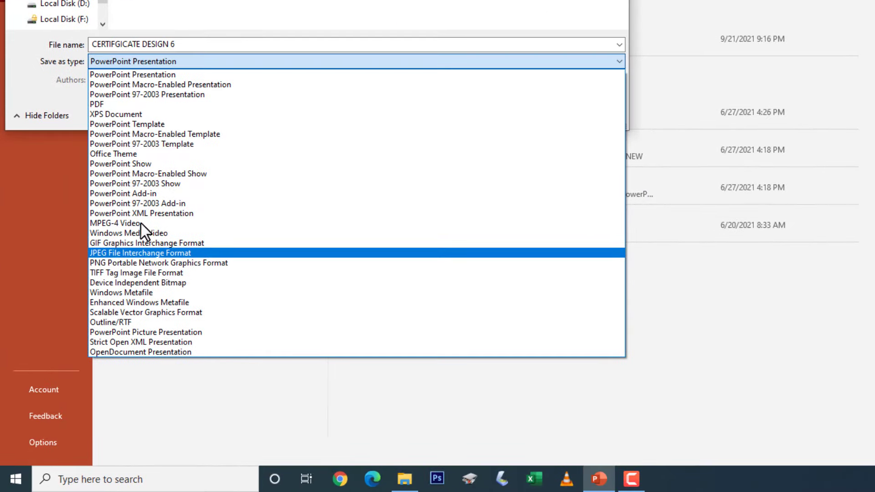
click(164, 252)
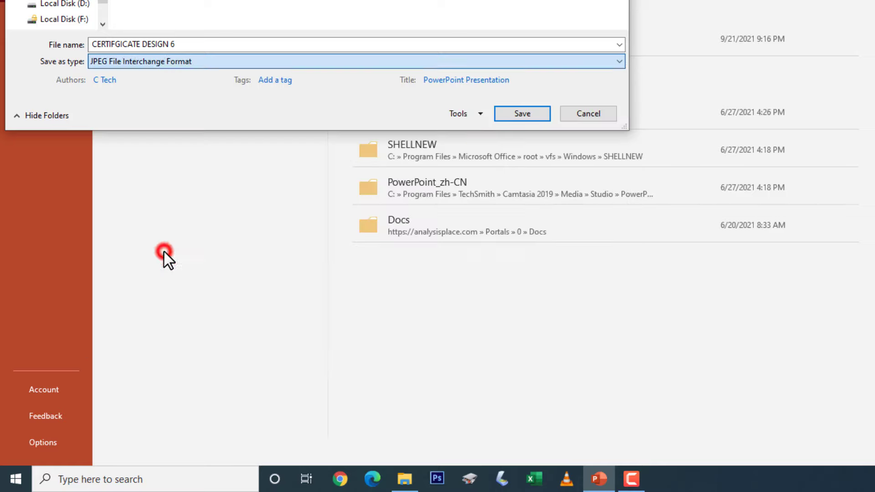
click(505, 113)
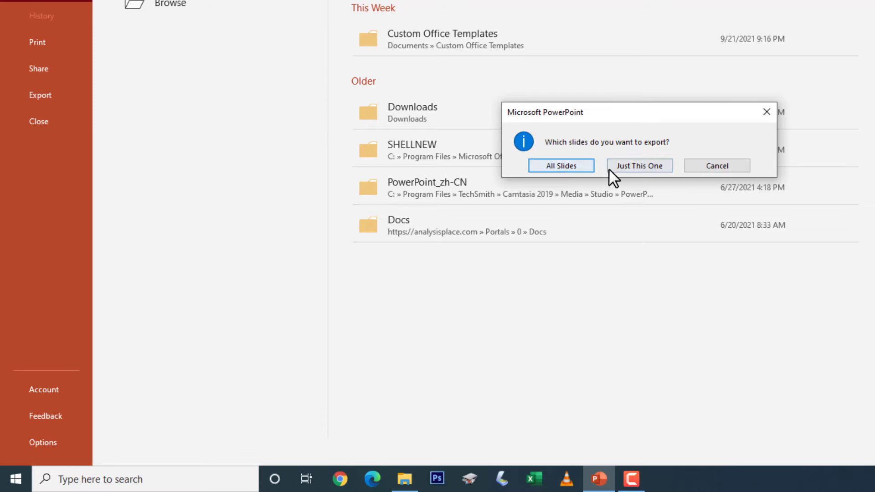
click(617, 168)
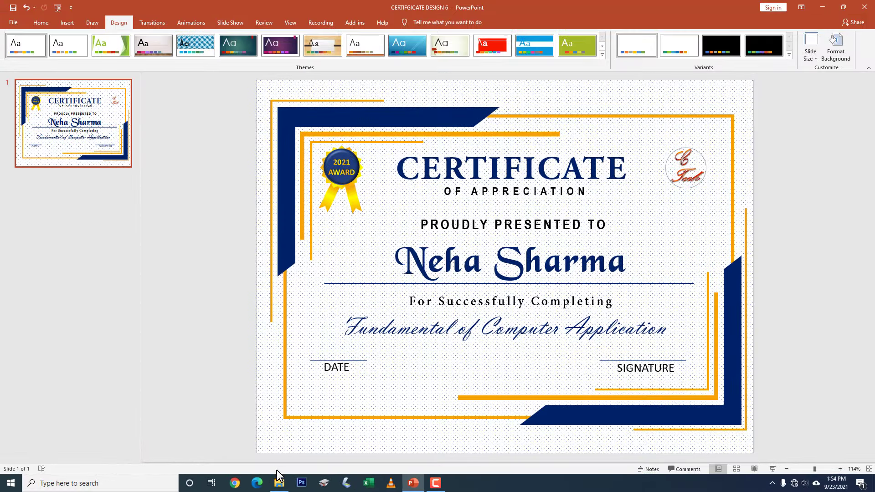
Step: Open Documents in File Explorer and view CERTIFGICATE DESIGN 6.jpg maximized in Photos, then close it
click(279, 484)
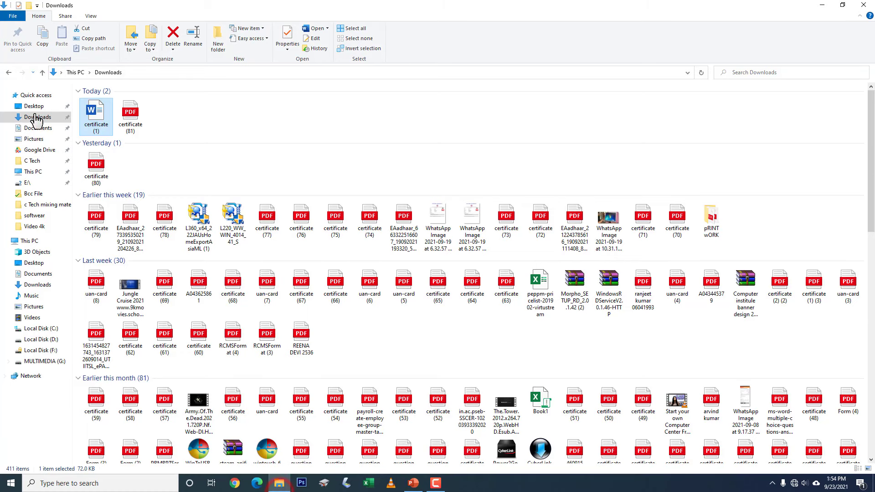
click(38, 128)
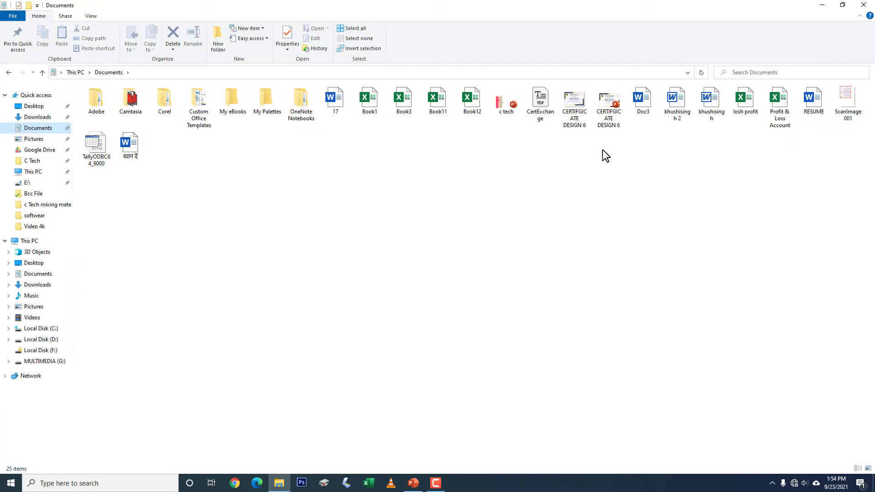
right_click(579, 104)
click(592, 113)
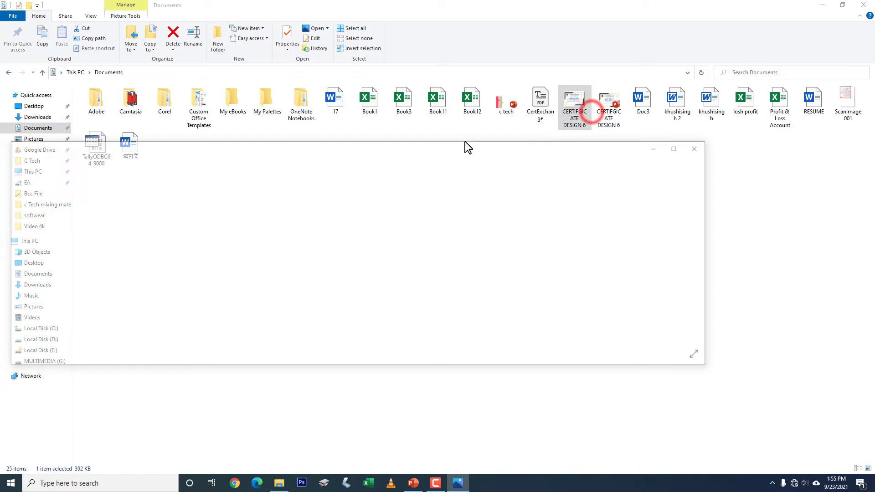
click(675, 149)
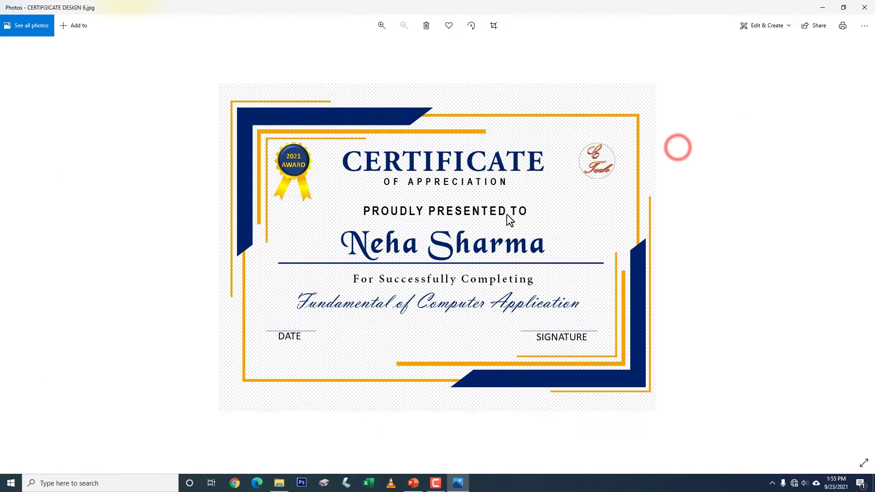
scroll(507, 214, up, 2)
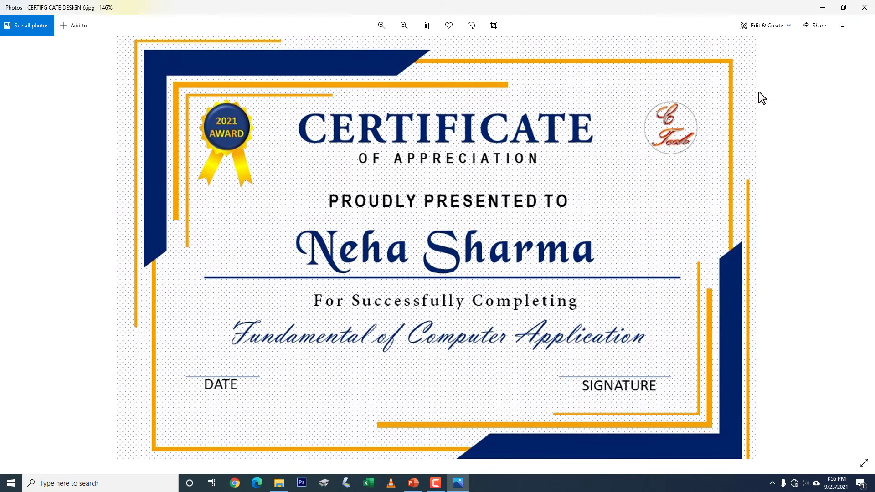
click(865, 7)
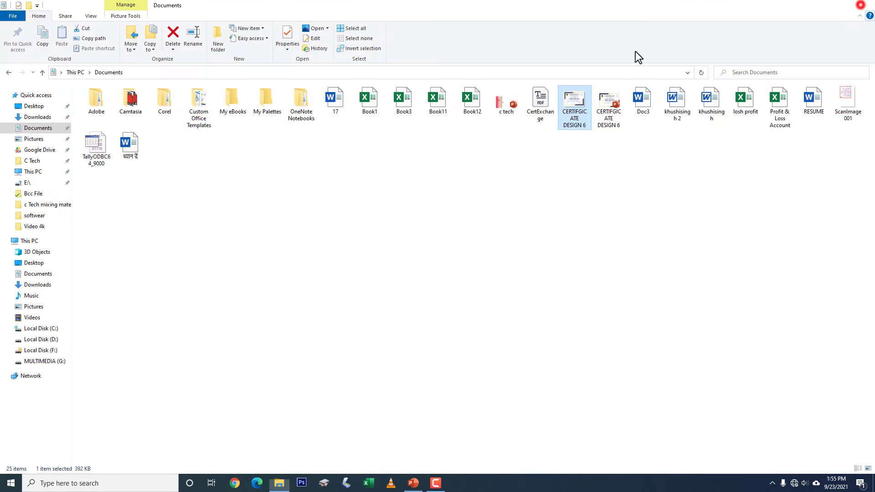